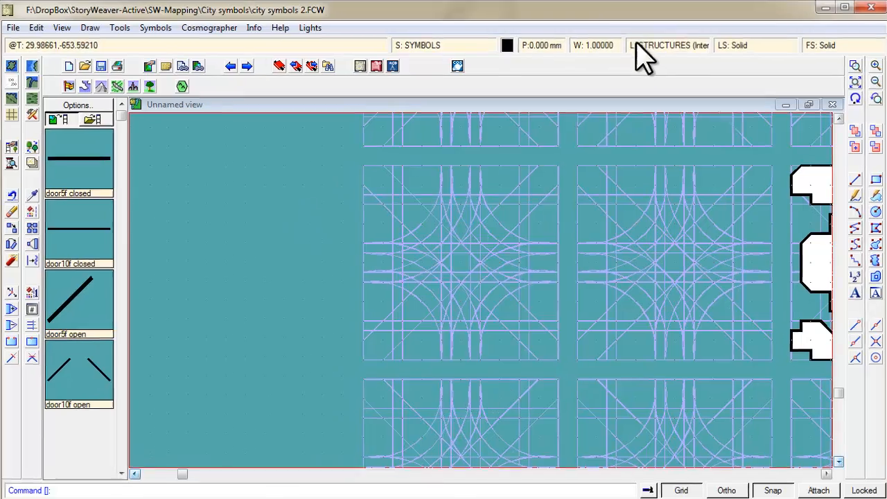
Review the drawing's layers, including the frozen HEX/SQUARE GRID layer, and its sheets without changing either
click(638, 47)
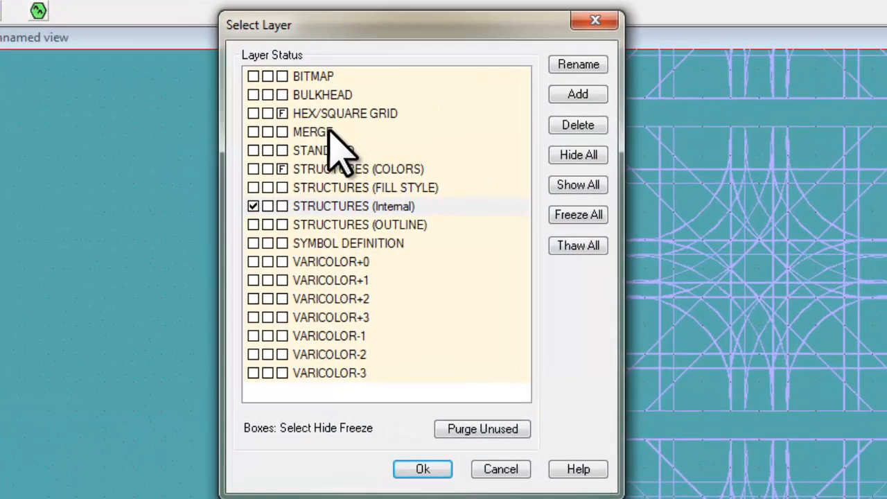
click(350, 118)
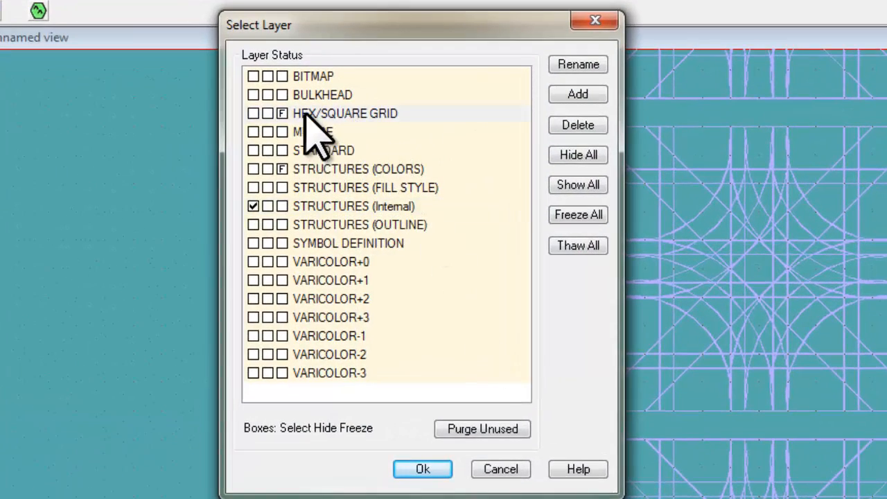
click(348, 113)
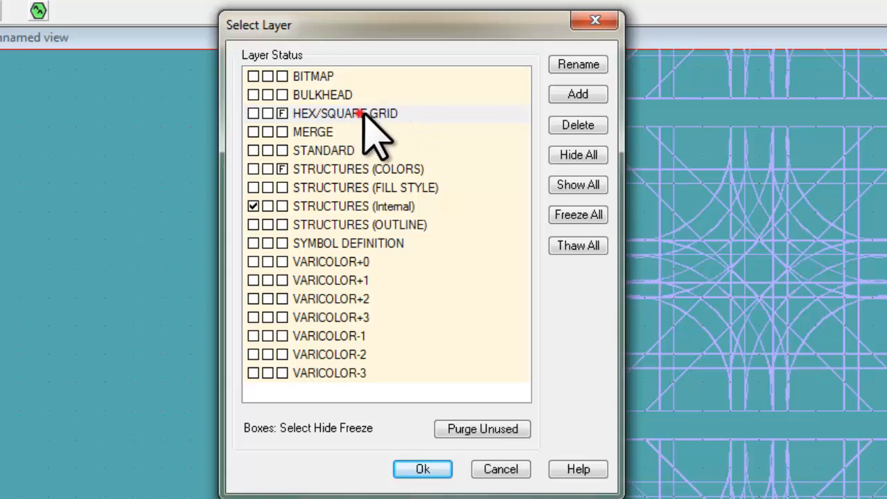
click(515, 468)
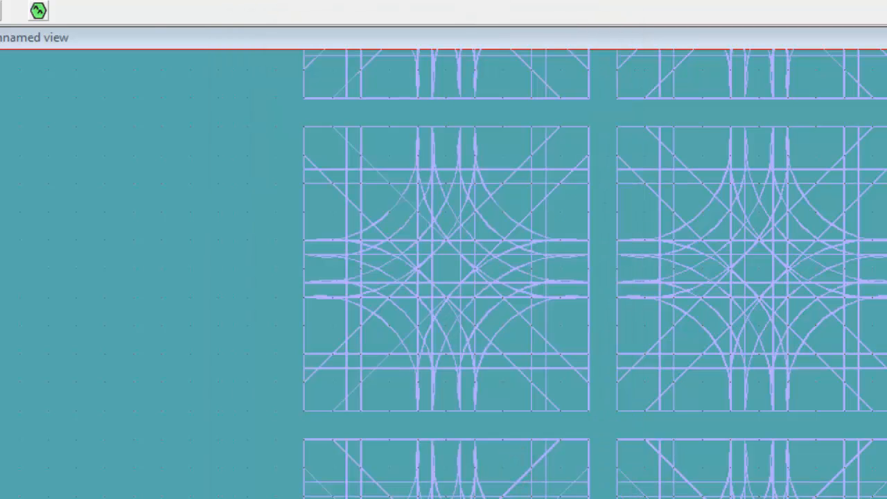
click(371, 1)
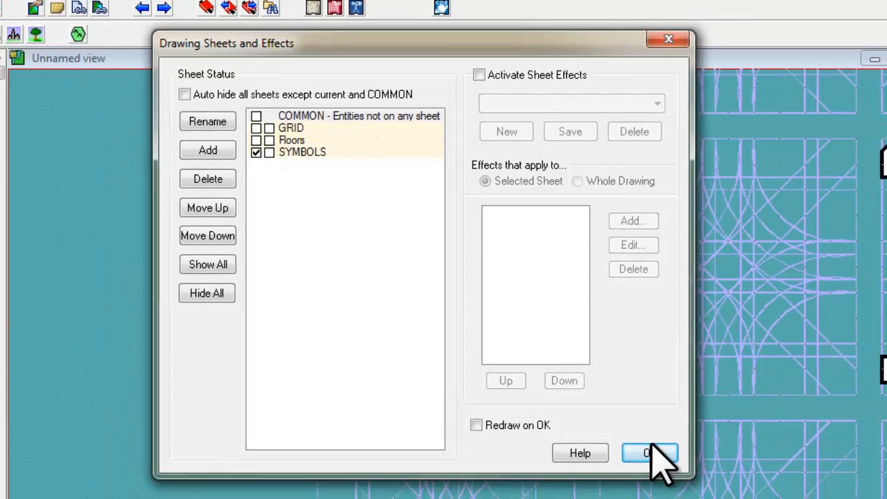
click(671, 474)
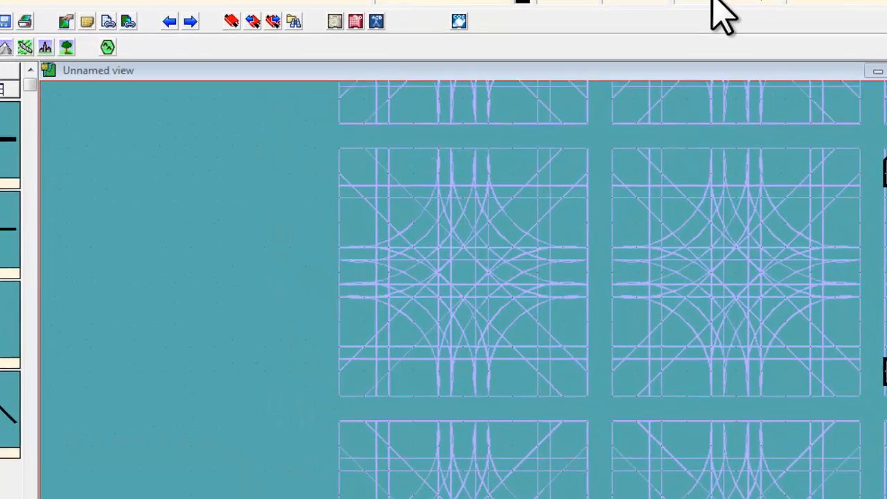
Make STRUCTURES (OUTLINE) the current layer and keep SYMBOLS as the current sheet
click(636, 50)
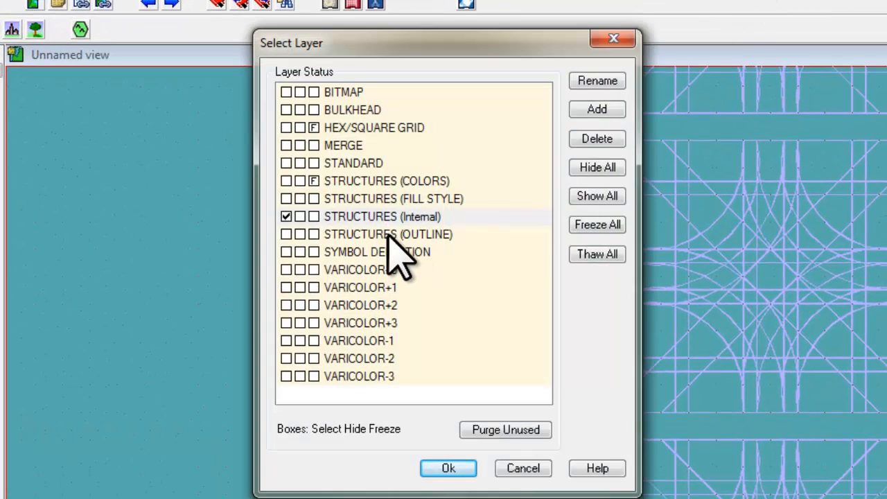
click(286, 235)
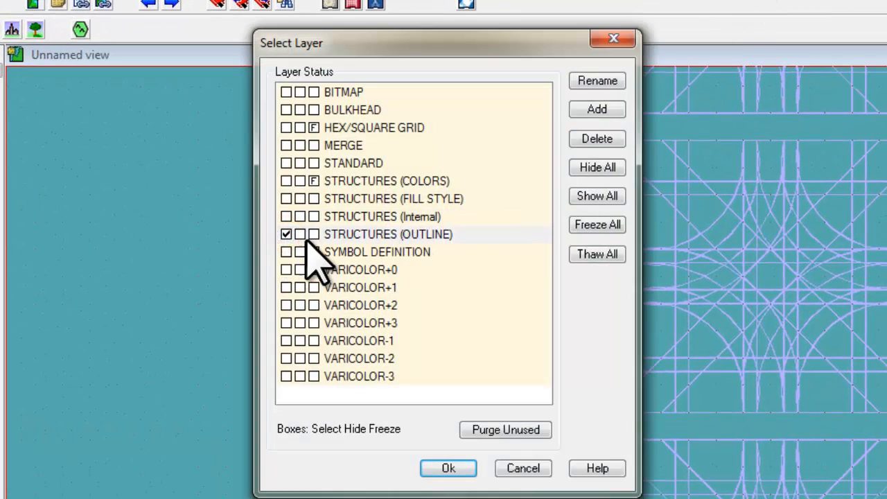
click(333, 234)
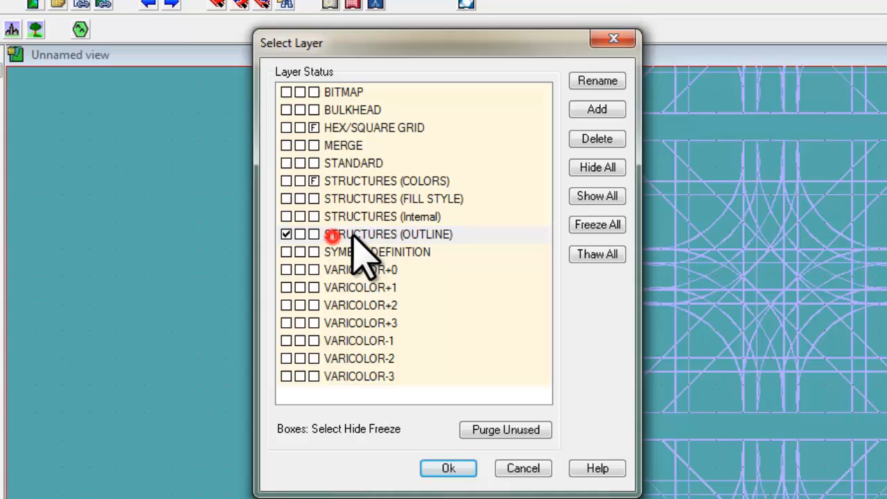
click(454, 468)
click(419, 3)
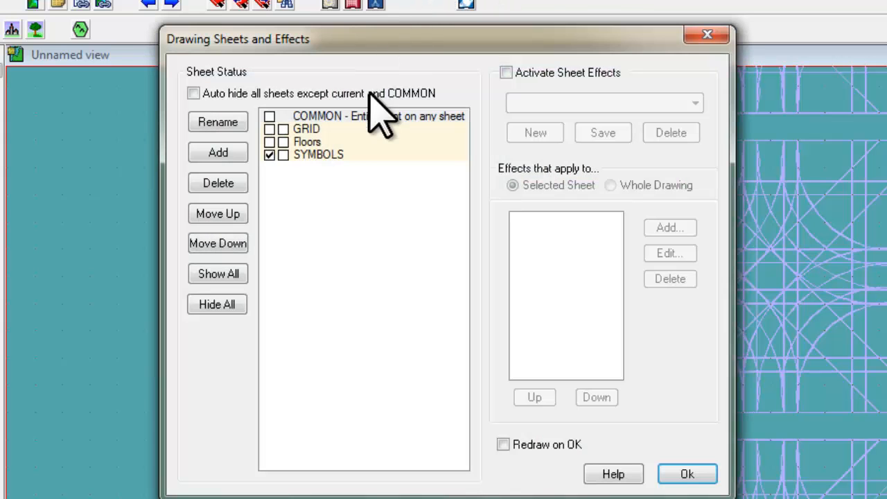
click(319, 154)
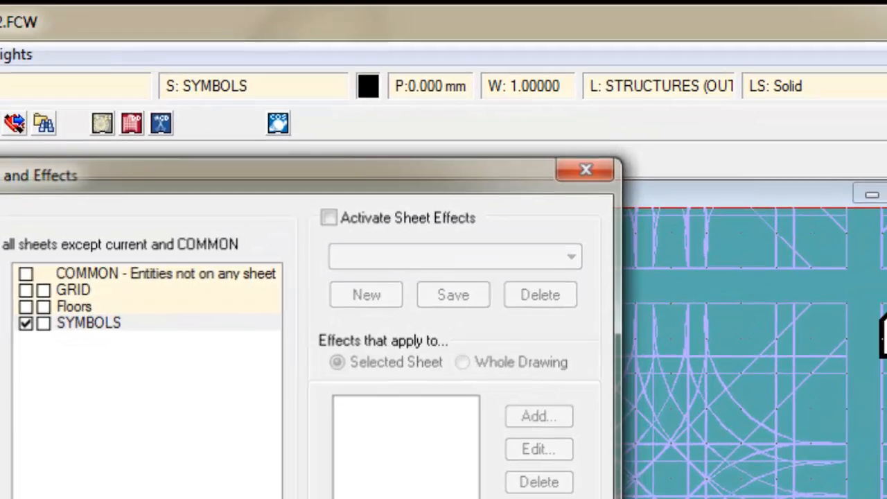
click(687, 474)
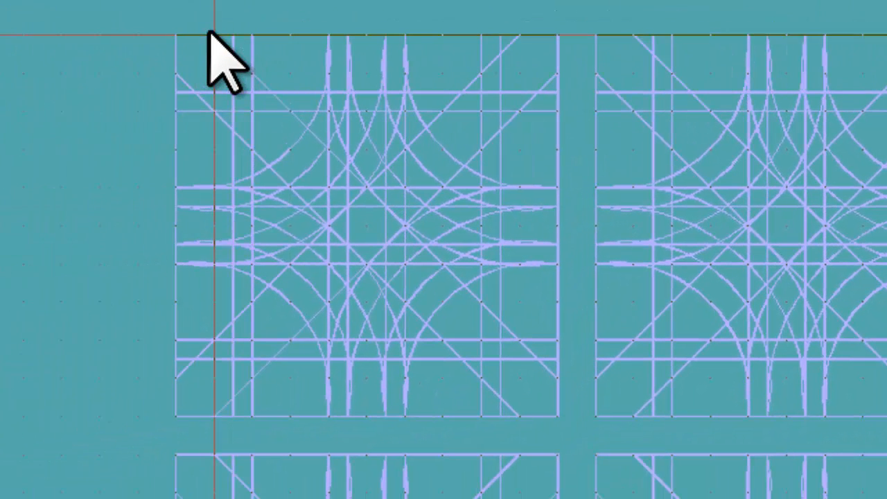
Draw a closed building outline in the upper-left quarter of the first grid block, with chamfered top corners and stepped sides
click(211, 35)
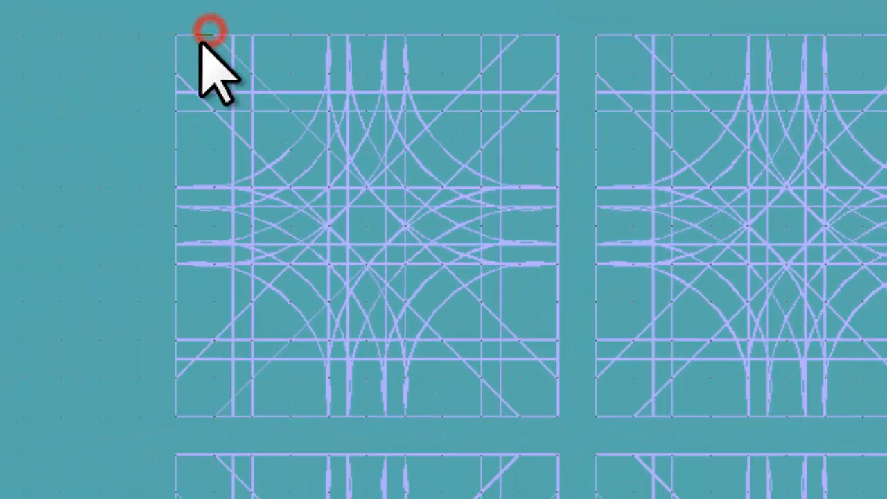
click(197, 51)
click(197, 91)
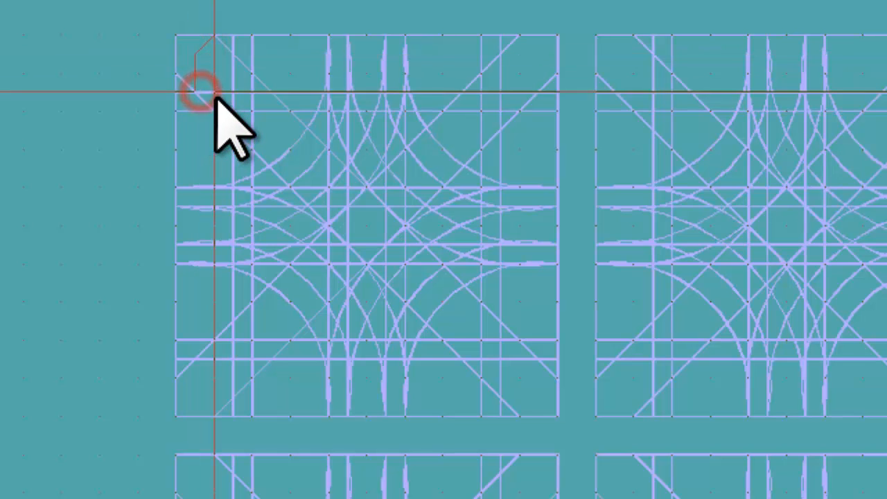
click(216, 92)
click(217, 155)
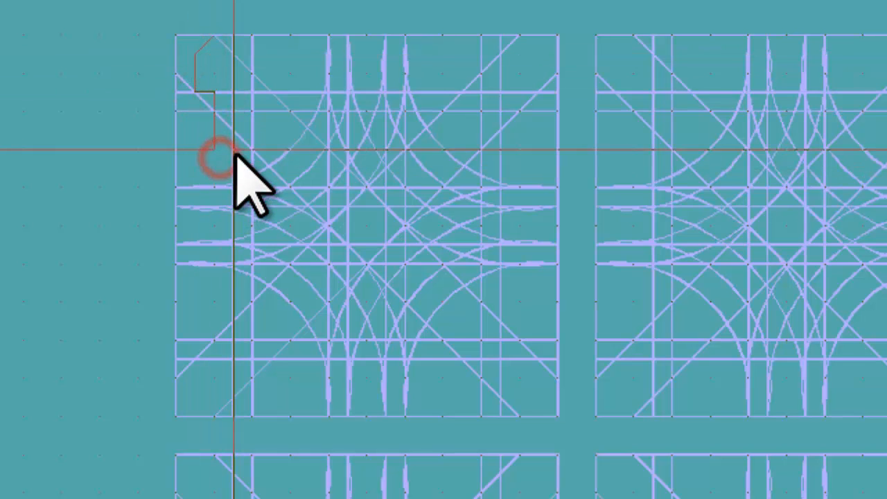
click(234, 149)
click(233, 186)
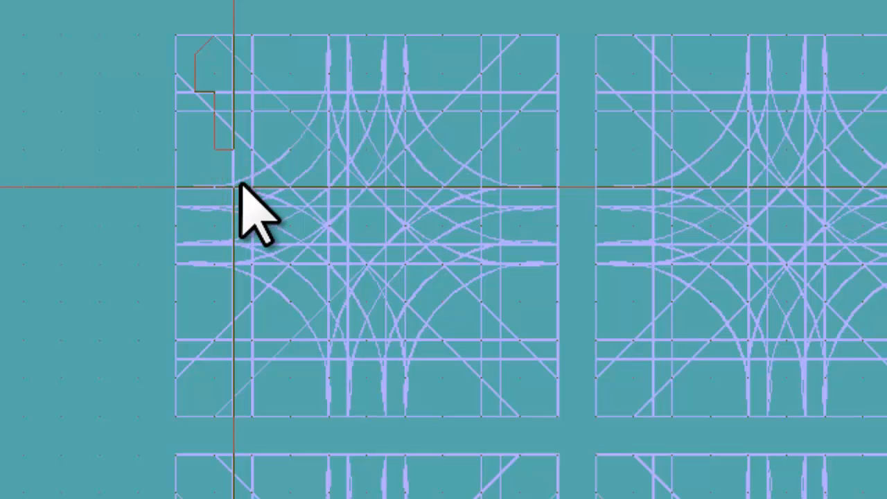
click(390, 181)
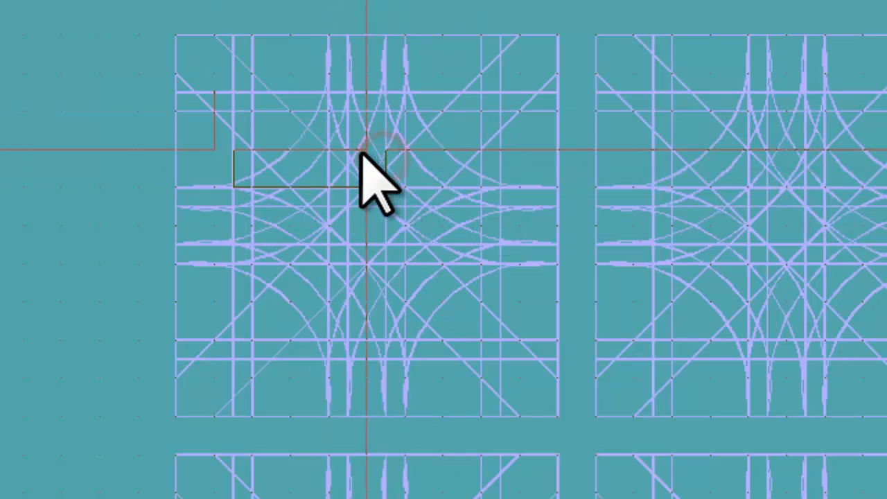
click(359, 78)
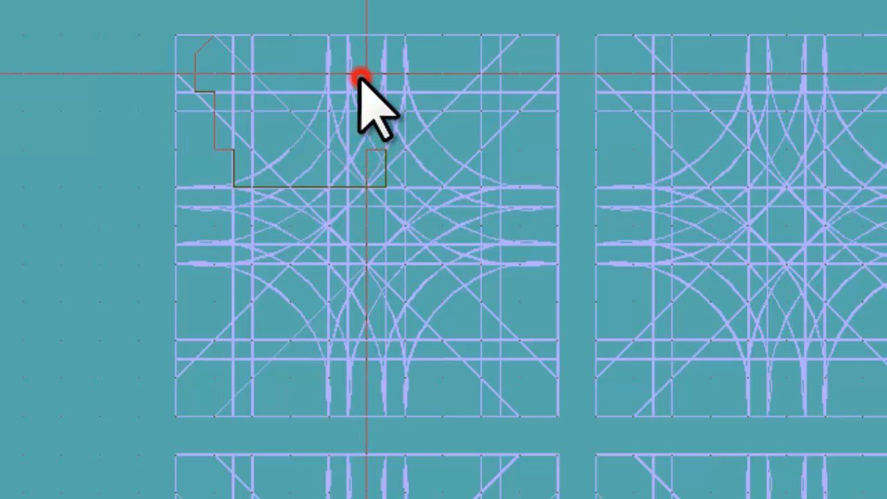
click(323, 76)
click(311, 42)
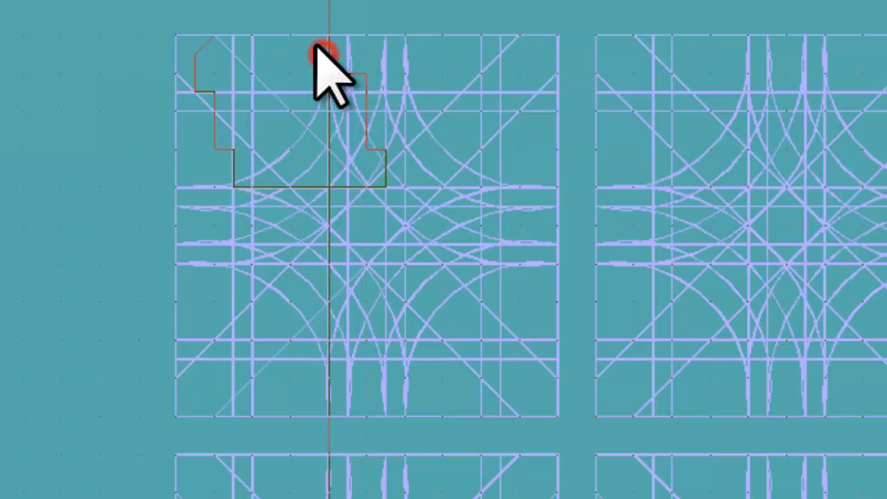
right_click(311, 40)
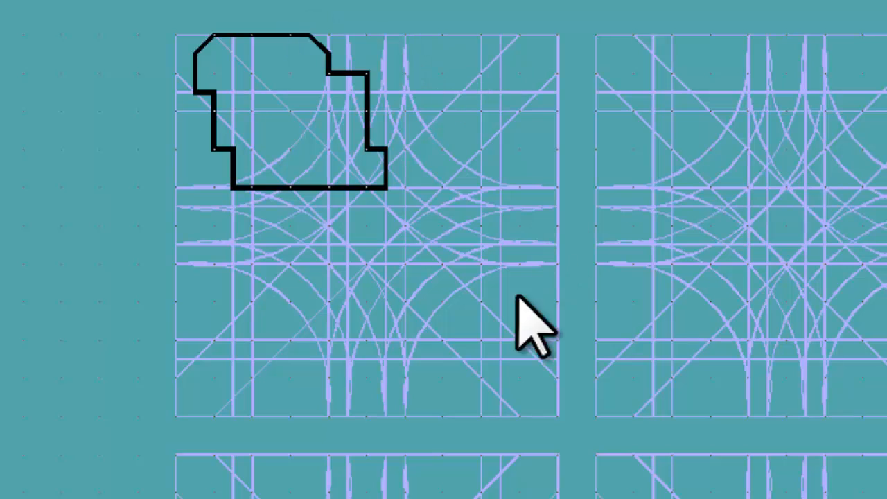
Draw a second closed building outline in the block's upper-right quarter, with a notched left side and angled shoulders narrowing to the block's right edge
click(405, 56)
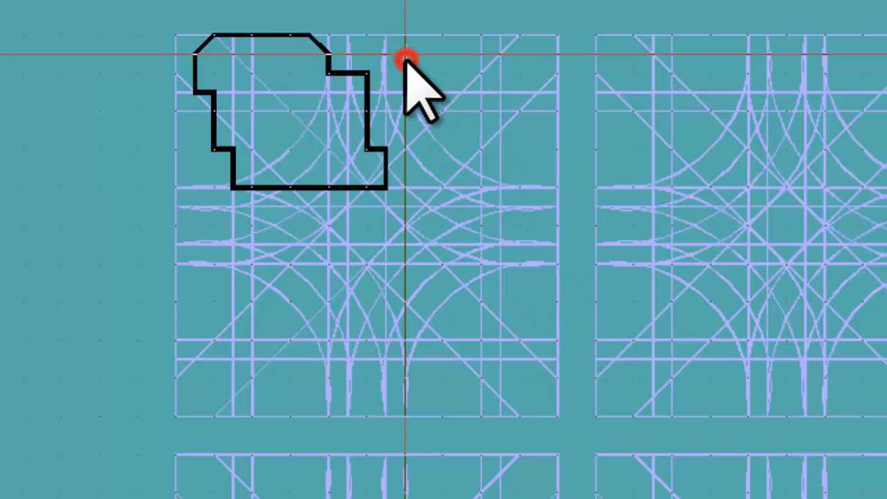
click(488, 53)
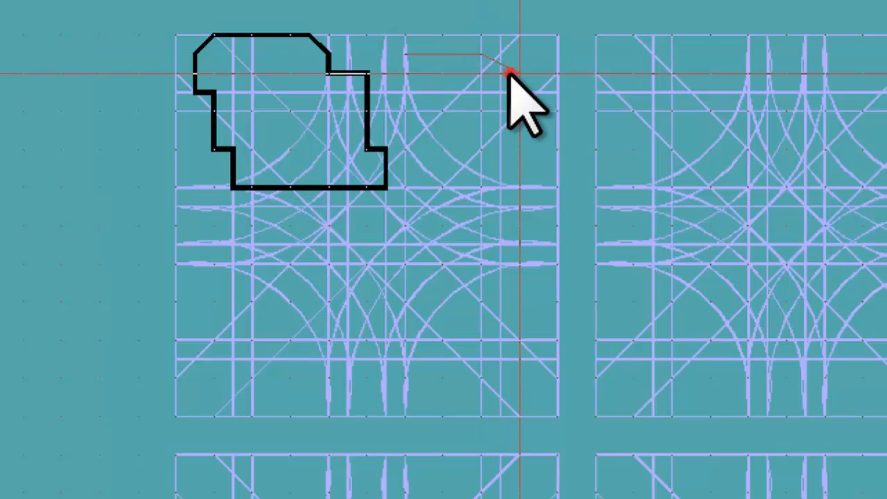
click(511, 72)
click(556, 74)
click(552, 149)
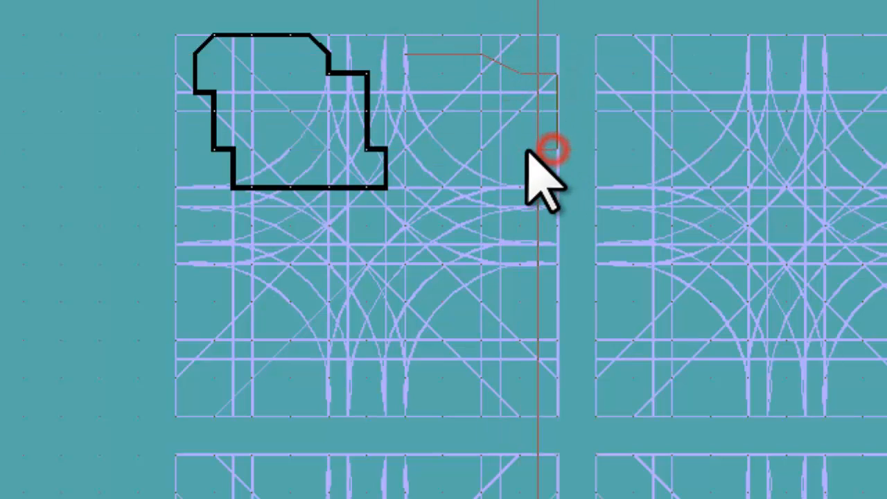
click(518, 149)
click(483, 167)
click(483, 196)
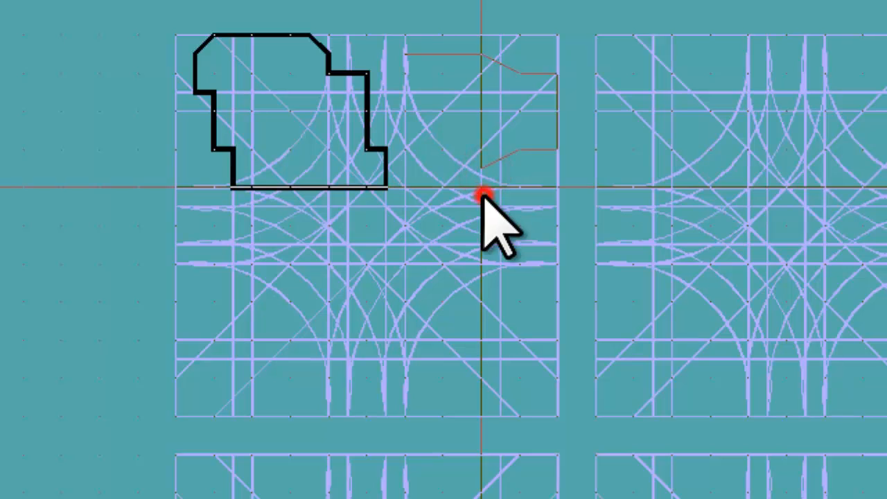
click(407, 189)
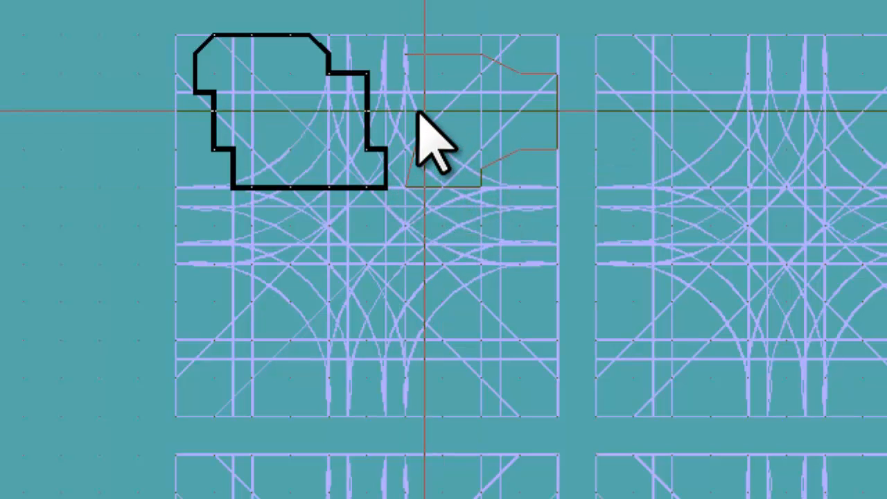
click(386, 112)
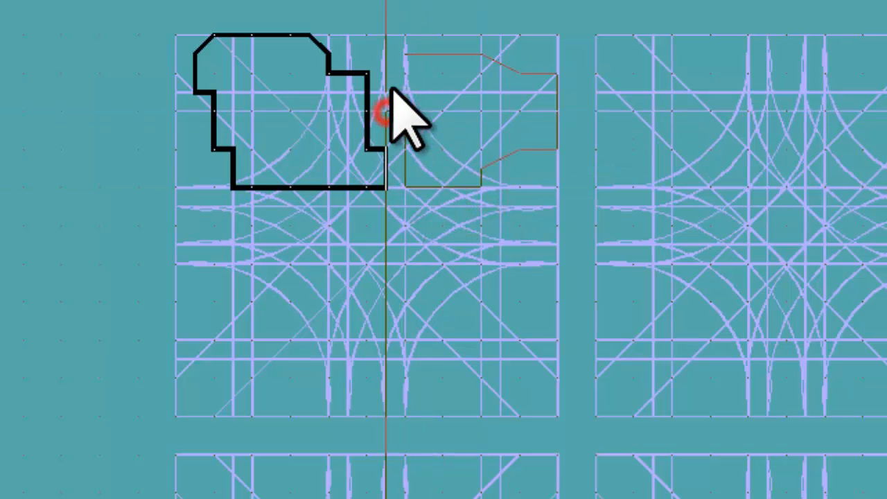
click(387, 54)
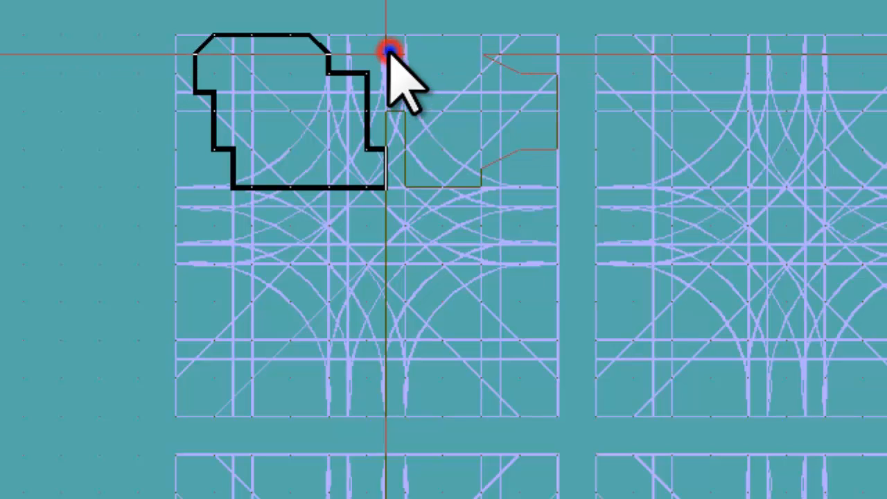
Draw a third closed building outline across the block's lower half, with chamfered upper corners and an L-shaped recess cut in from above
click(270, 277)
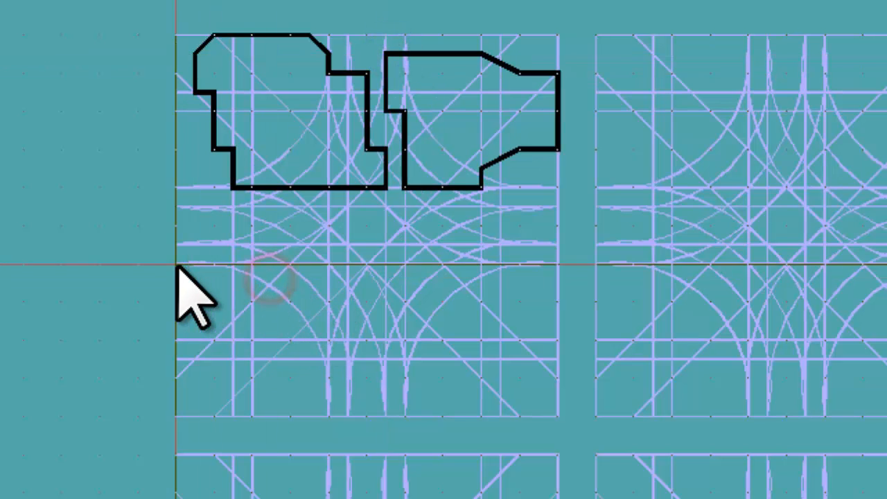
click(189, 280)
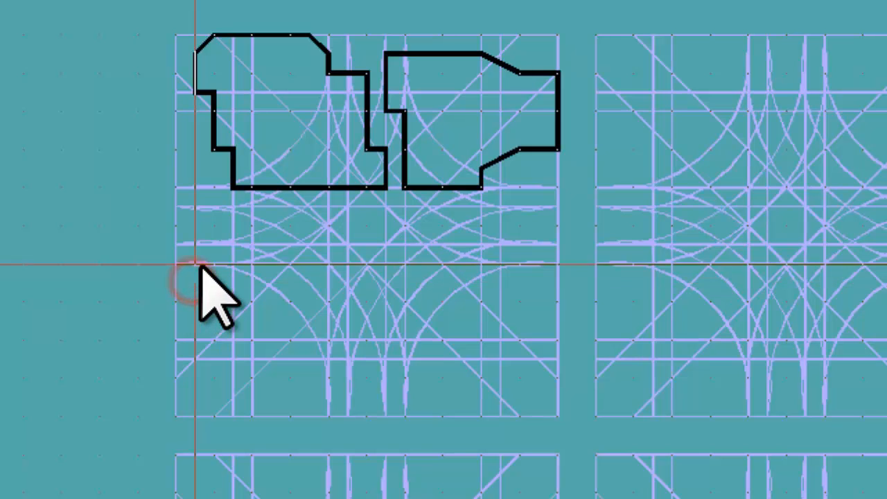
click(208, 267)
click(346, 266)
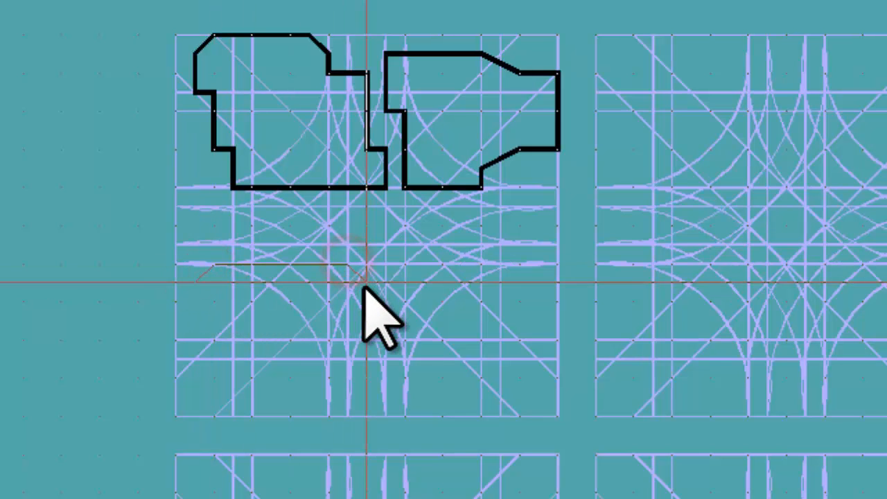
click(363, 283)
click(363, 342)
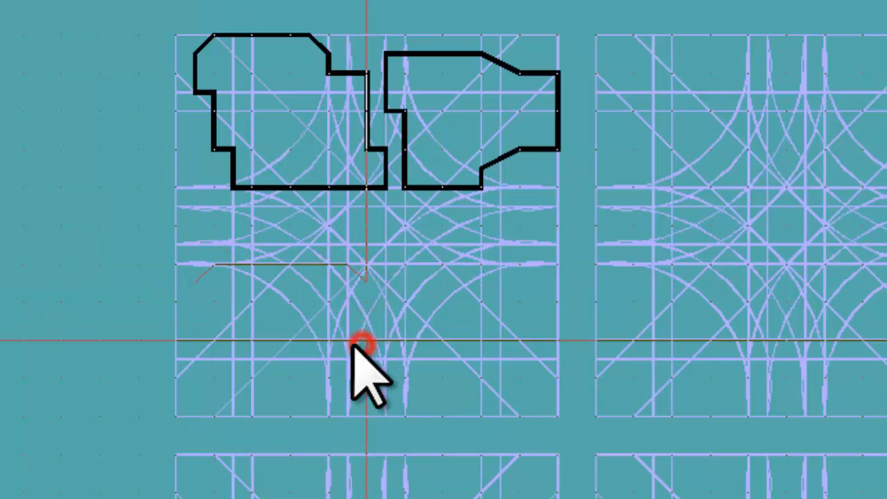
click(295, 343)
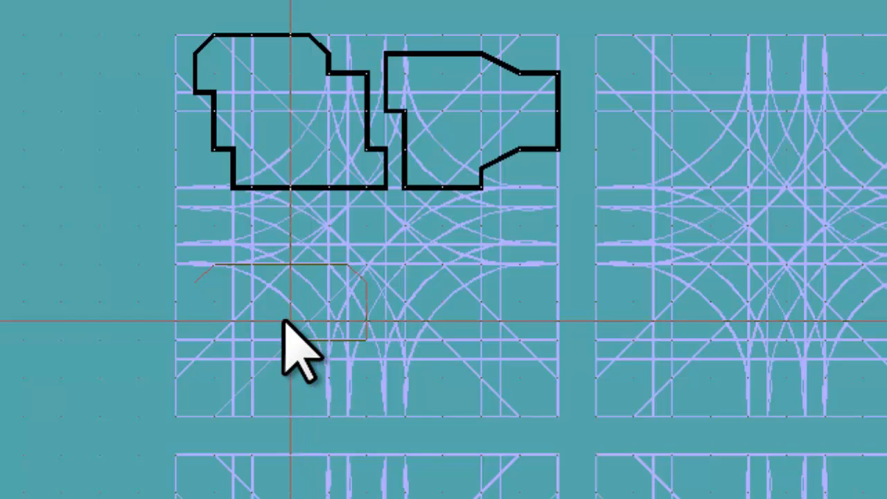
click(289, 358)
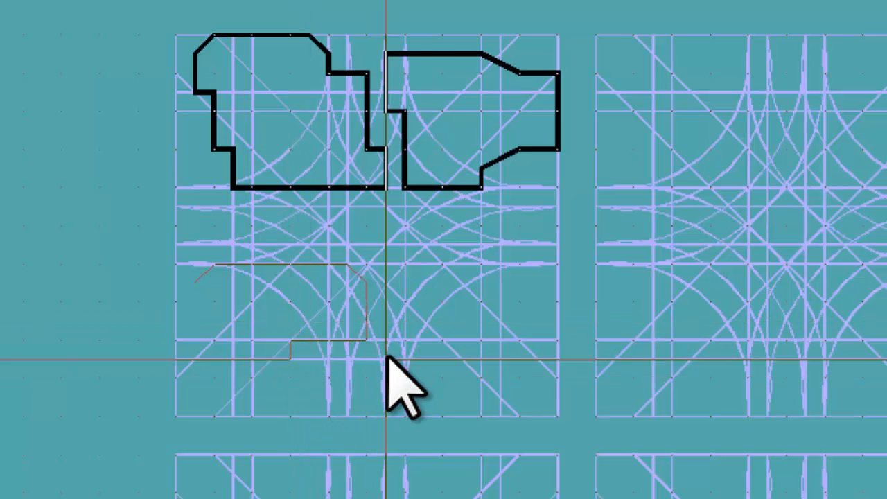
click(395, 359)
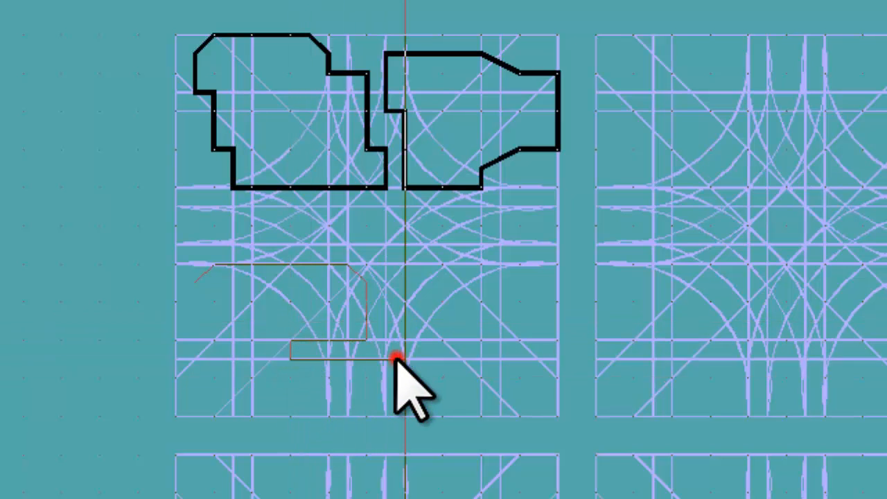
click(403, 284)
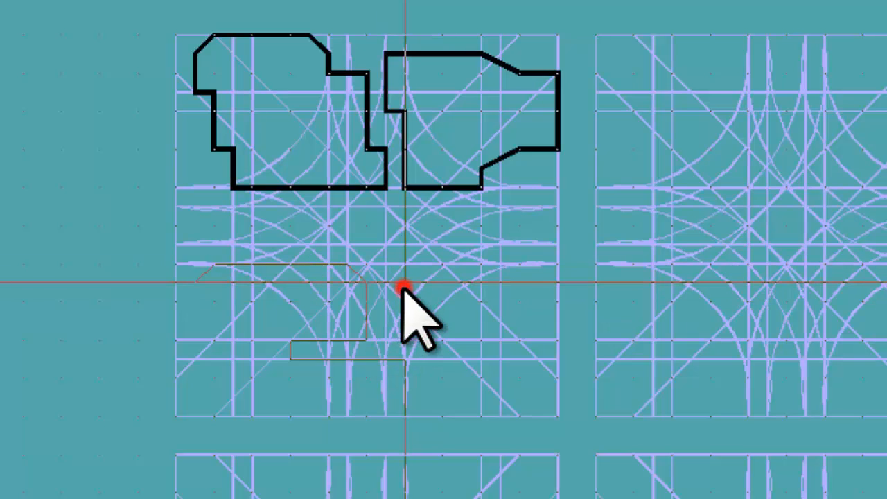
click(482, 284)
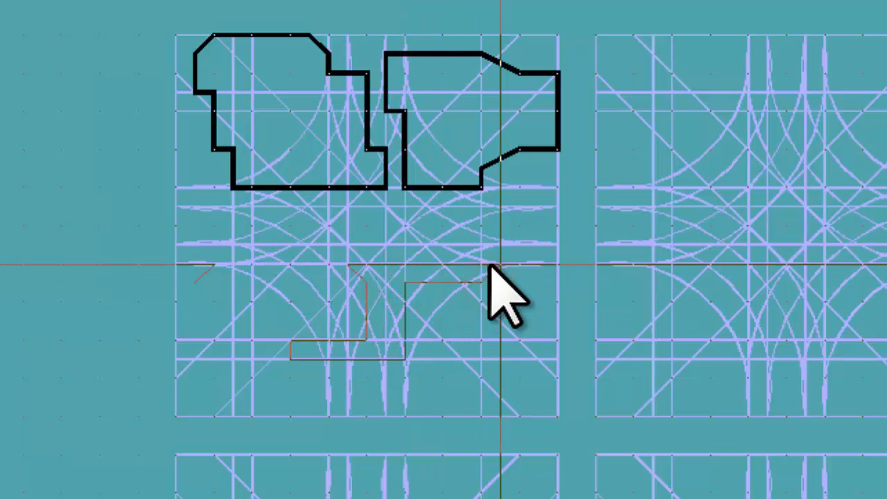
click(497, 266)
click(519, 264)
click(534, 279)
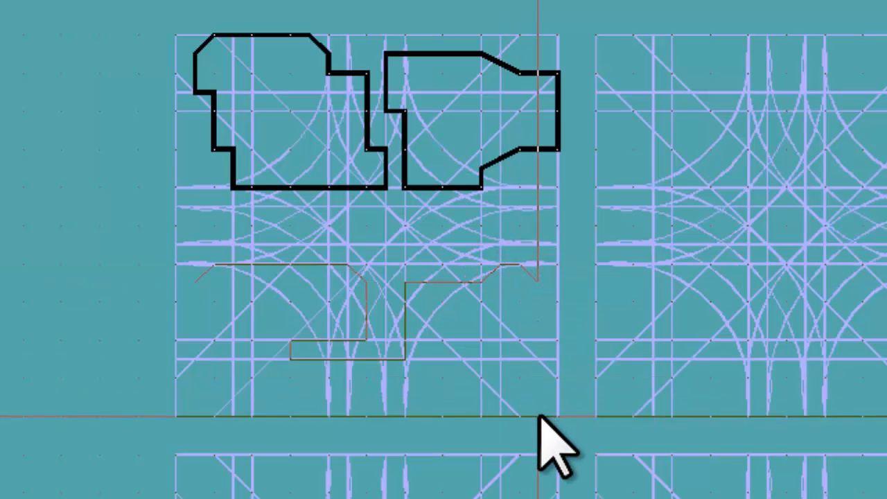
click(540, 415)
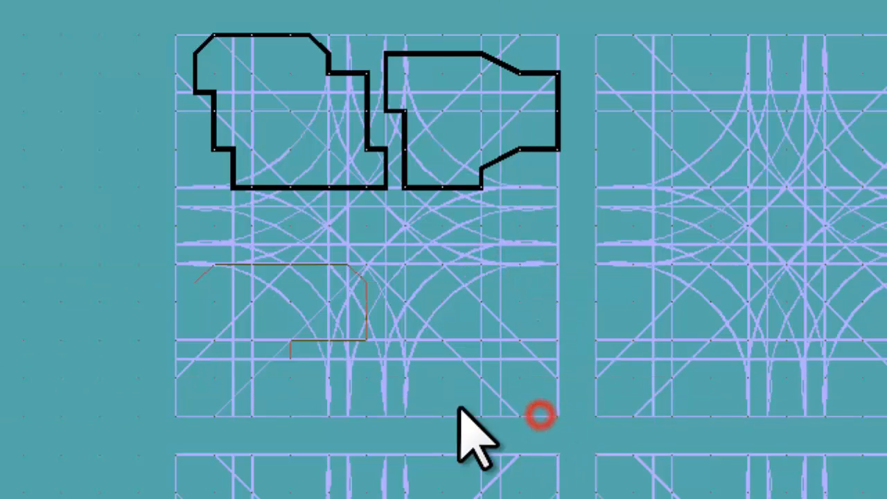
double_click(193, 418)
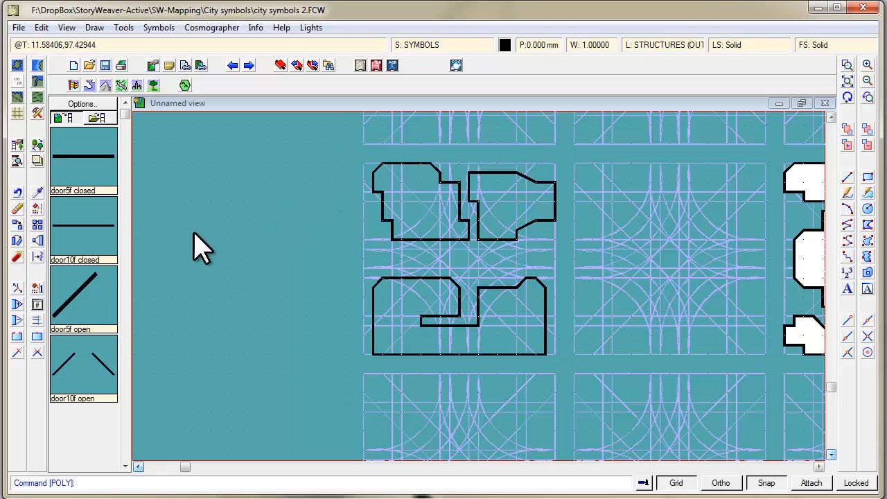
Copy the three building outlines into the empty area beside the first grid block
click(37, 225)
click(353, 173)
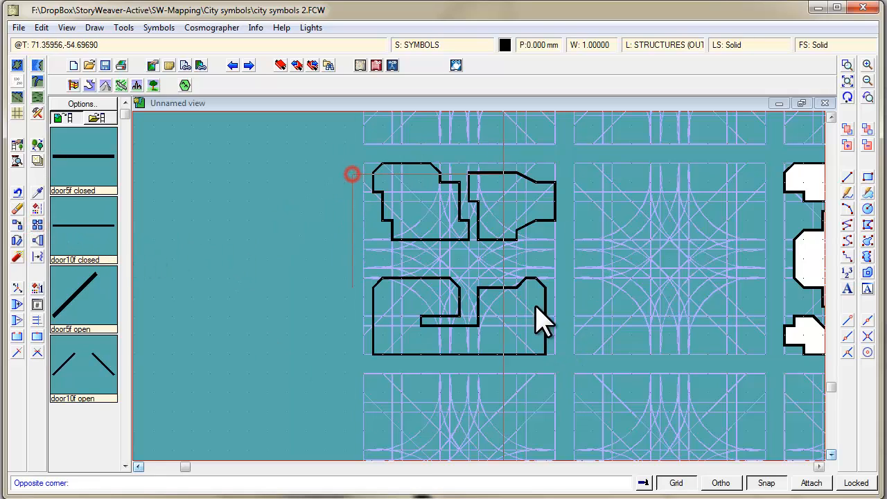
click(547, 320)
click(499, 287)
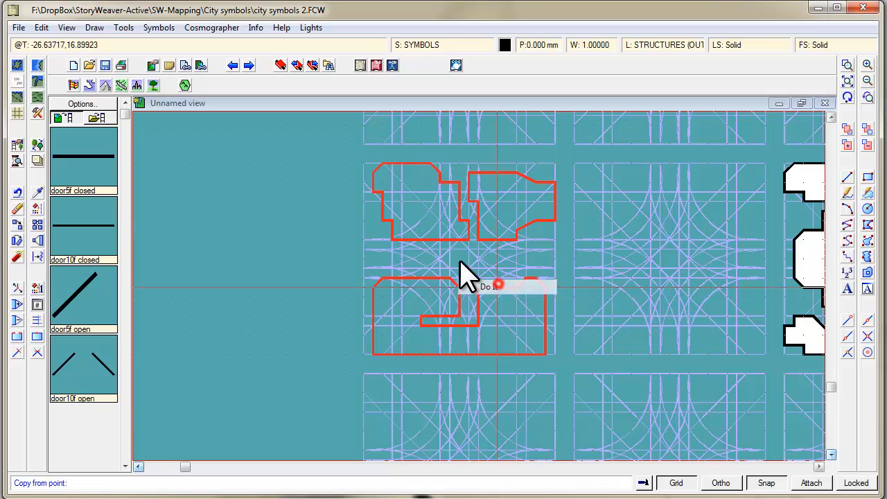
click(263, 257)
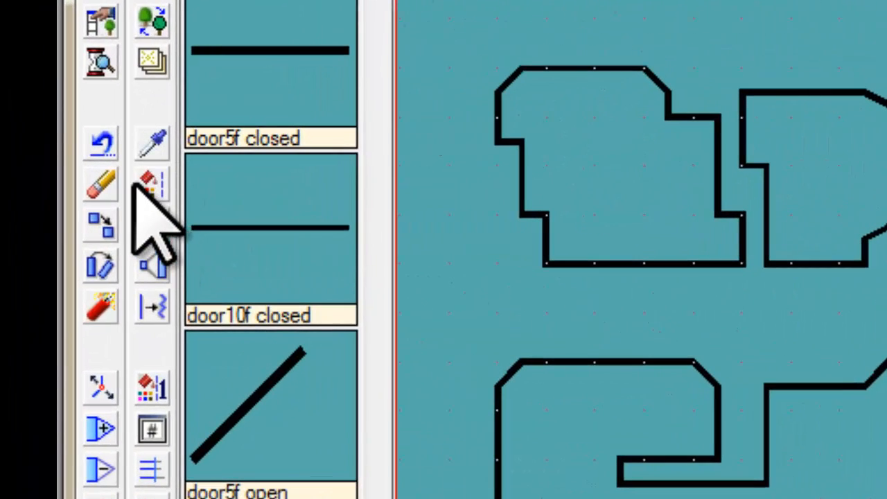
Change the properties of the three copied outlines, assigning them to the STRUCTURES (COLORS) layer
click(35, 208)
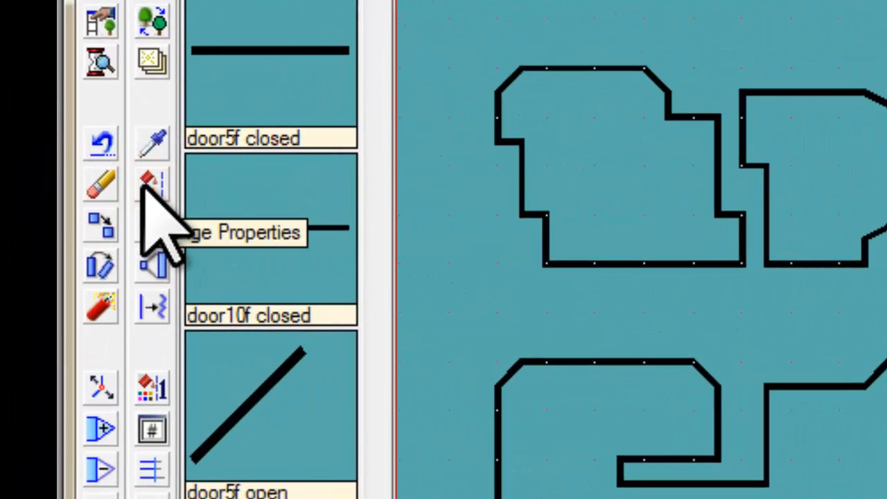
drag(467, 12, 874, 498)
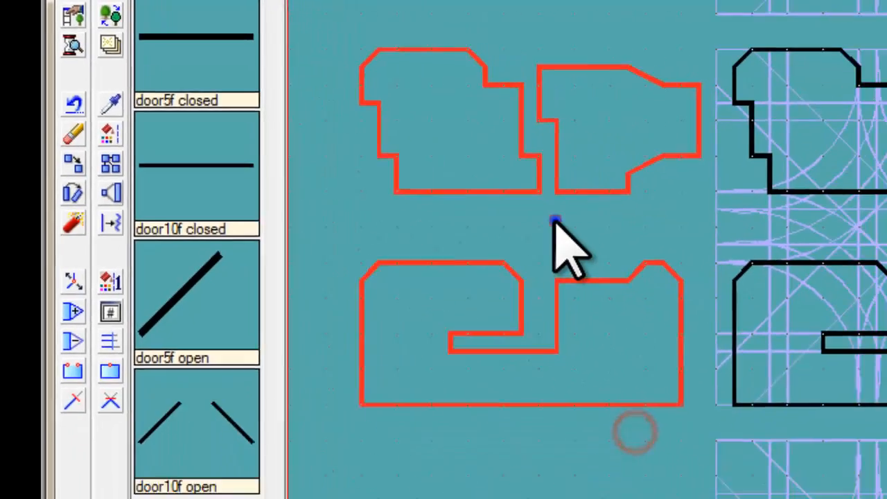
right_click(554, 221)
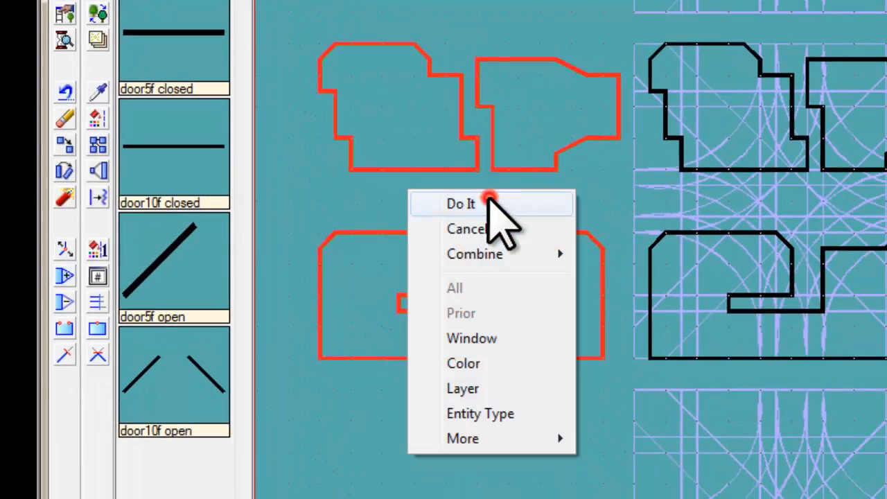
click(490, 202)
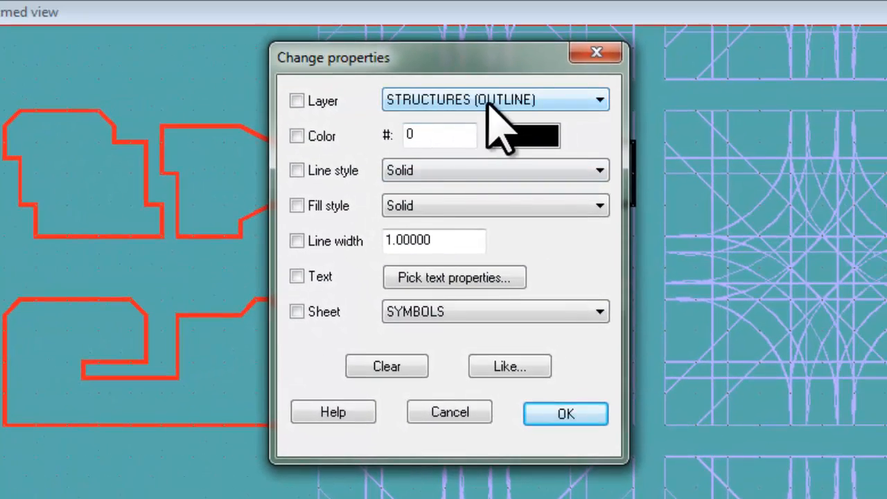
click(490, 106)
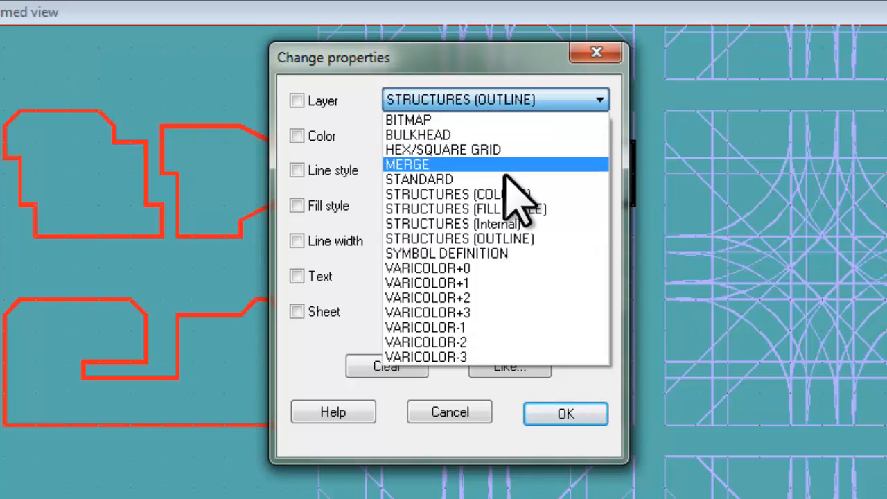
click(450, 195)
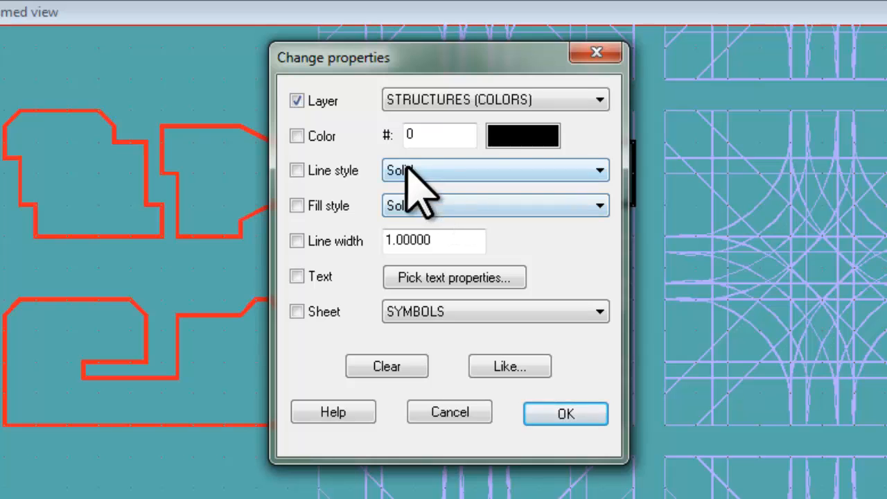
Set the copies' color to white (15) and their sheet to Floors
click(509, 137)
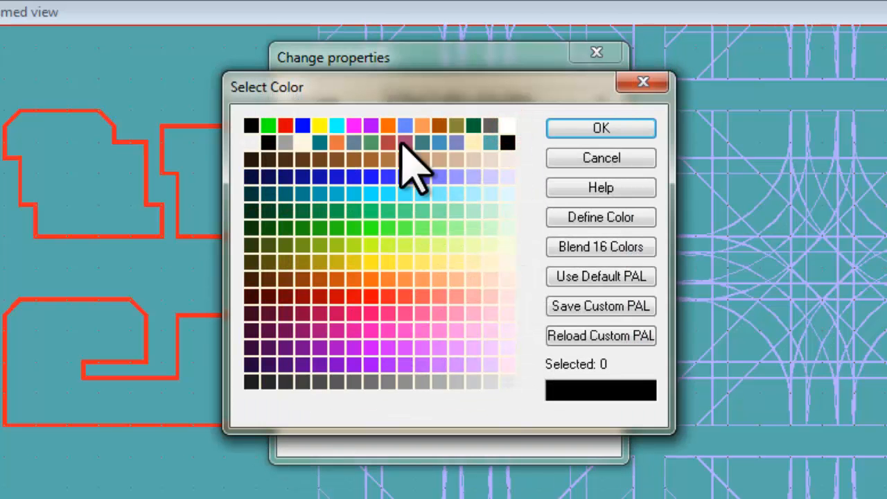
click(508, 125)
click(597, 128)
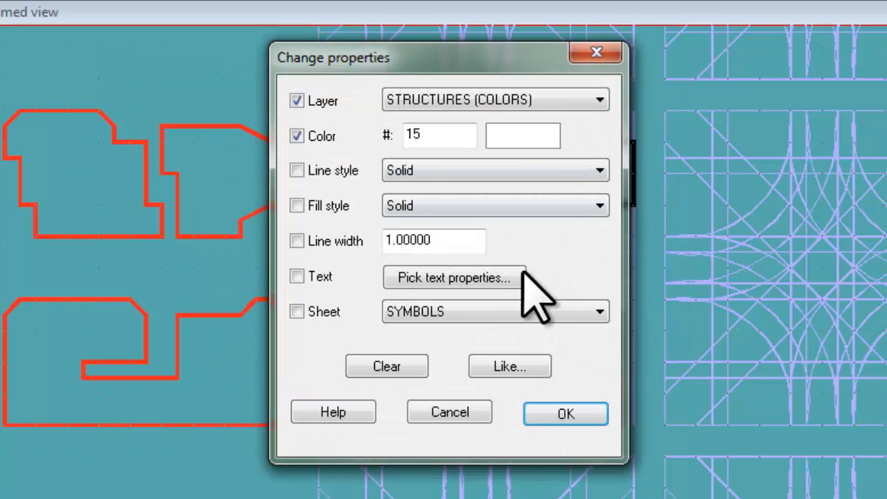
click(472, 313)
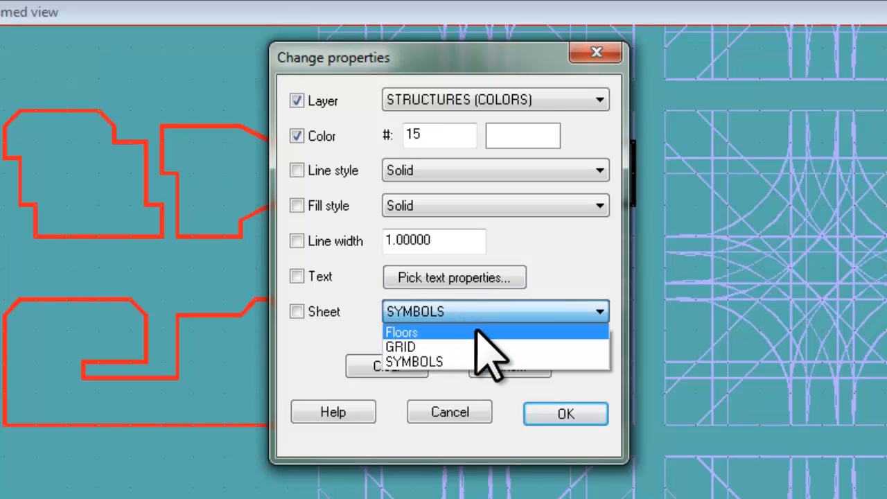
click(476, 332)
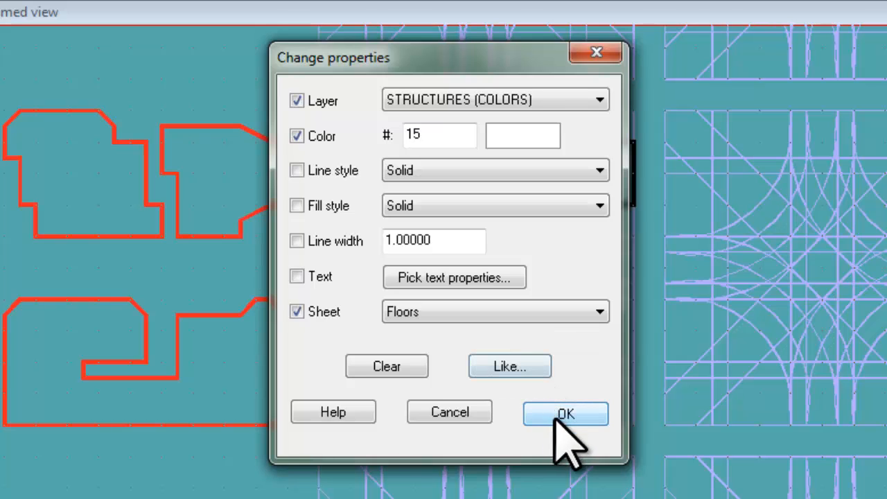
Set the copies' line width to 0 and apply the property changes
click(311, 241)
double_click(451, 241)
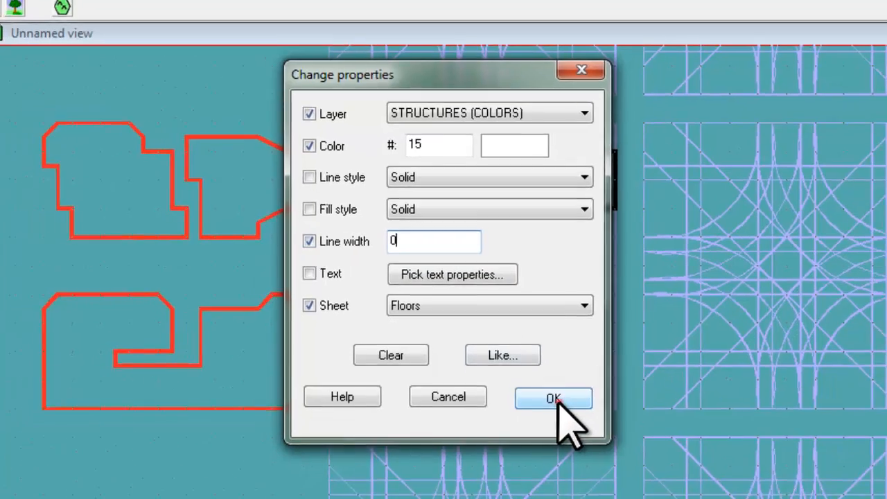
click(565, 413)
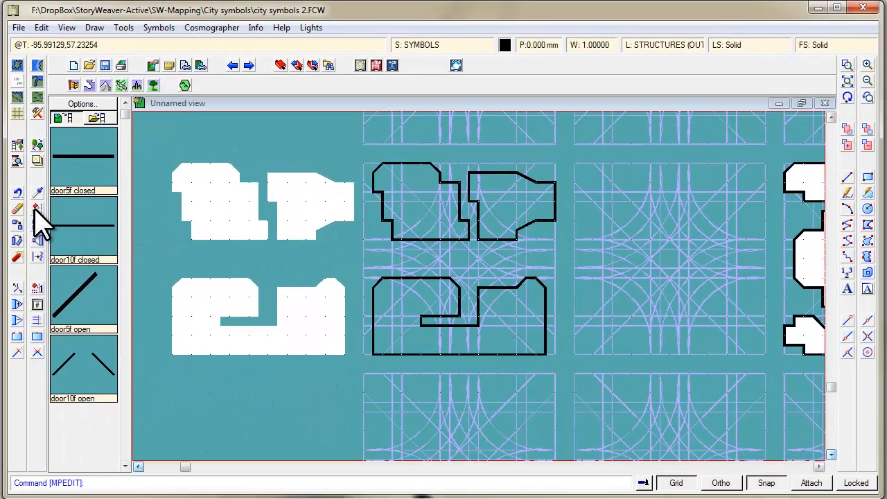
Try to select the three white floor shapes for moving
click(145, 153)
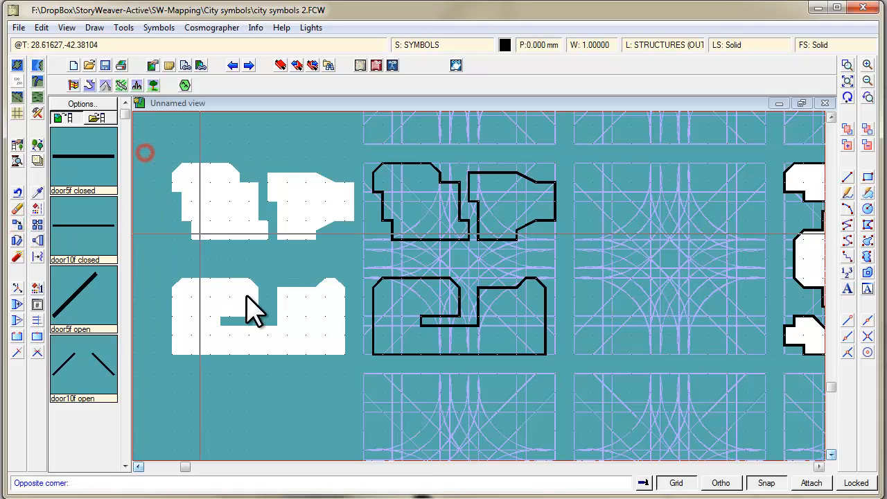
click(307, 376)
right_click(293, 233)
click(286, 237)
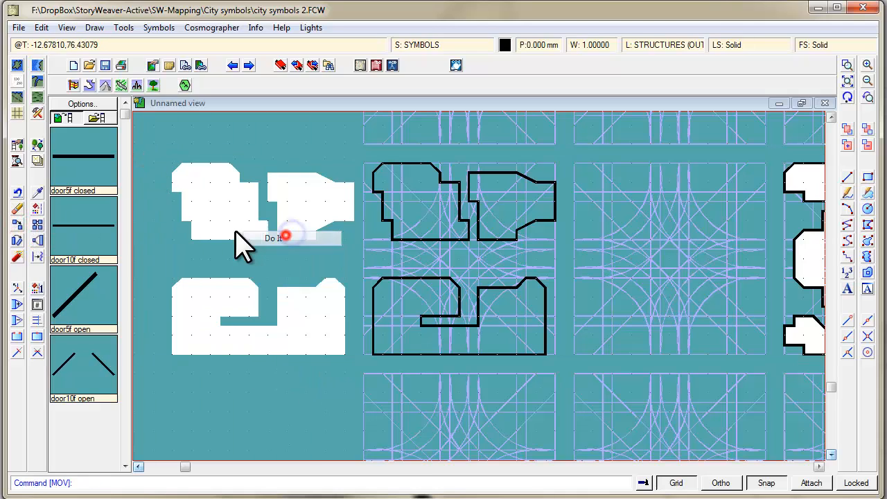
right_click(199, 228)
click(271, 234)
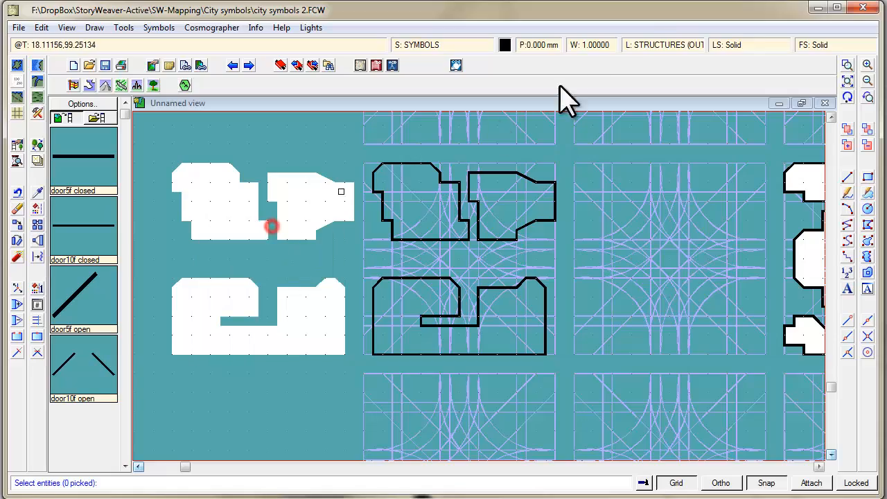
Make STRUCTURES (COLORS) the current layer
click(664, 47)
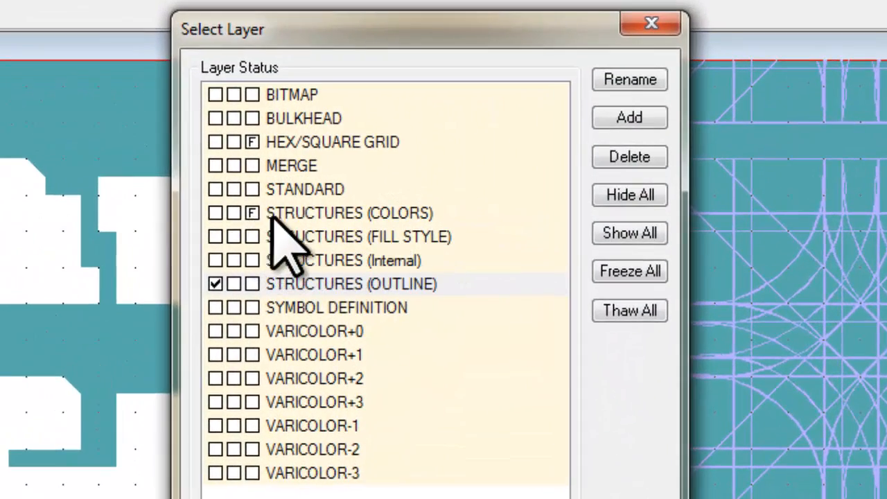
click(214, 212)
key(Return)
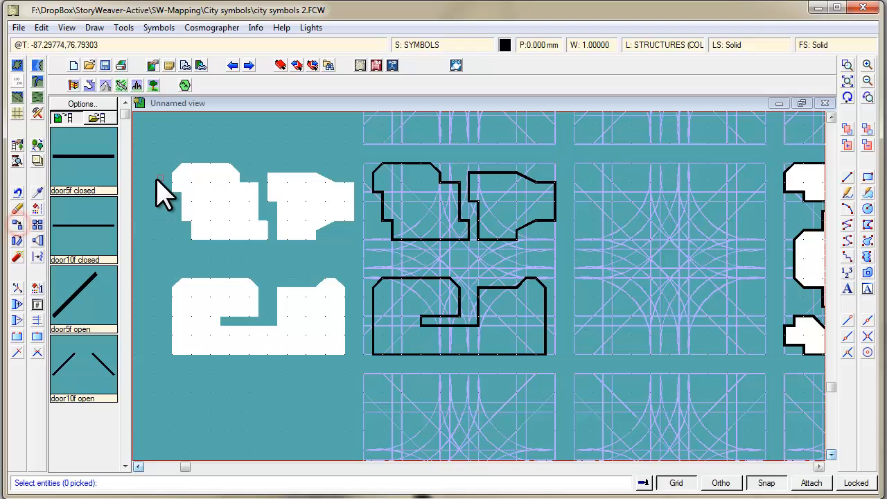
Move the three white floor shapes into the first grid block so they align with their black outlines
click(158, 179)
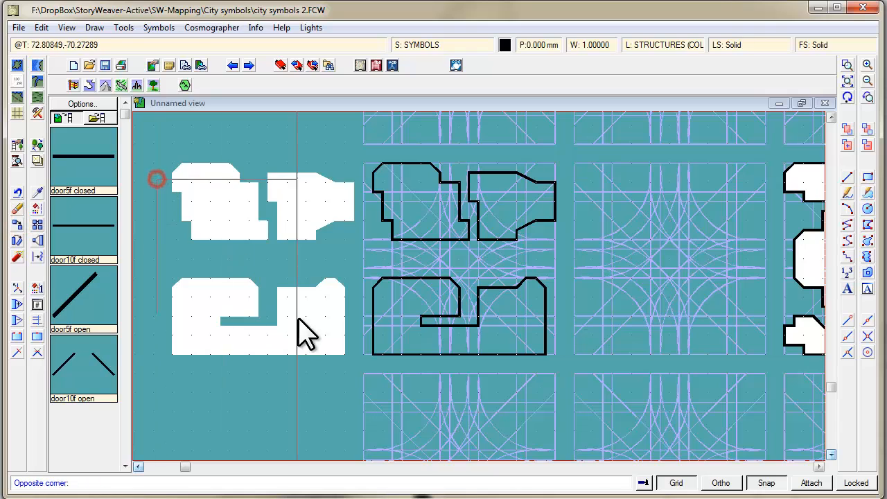
click(304, 331)
right_click(262, 254)
click(257, 250)
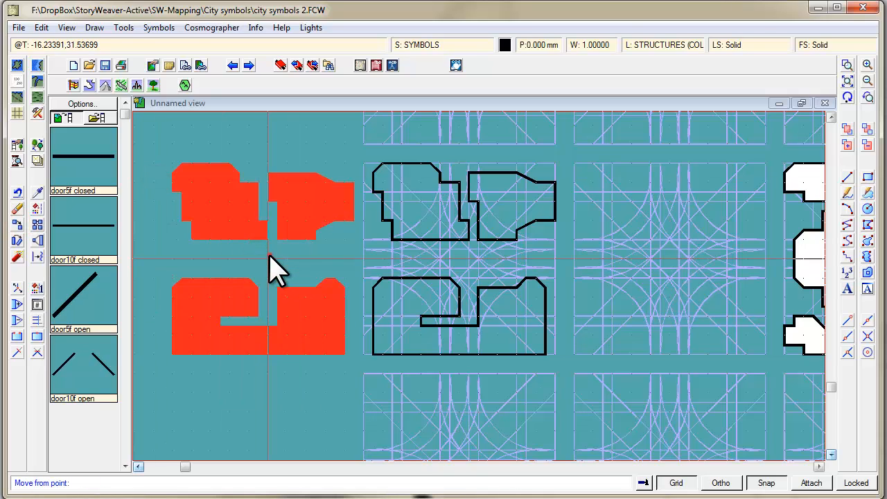
click(269, 258)
click(470, 258)
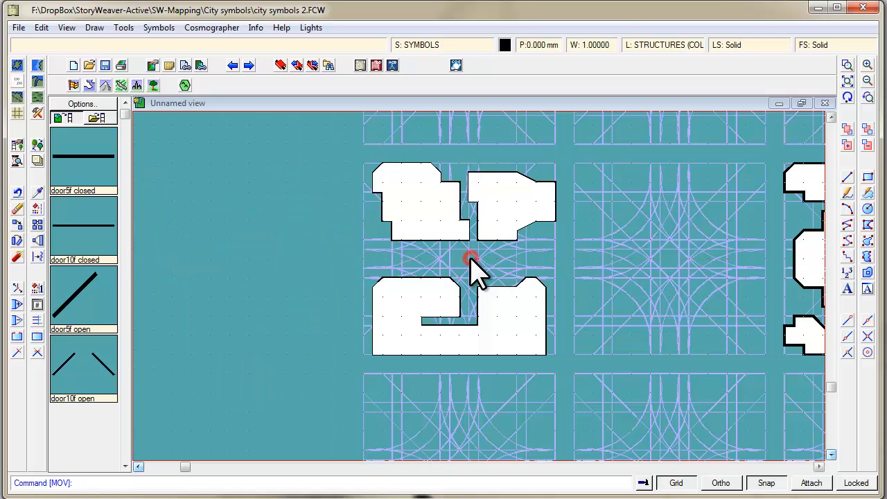
Make STRUCTURES (Internal) the current layer and freeze STRUCTURES (COLORS), leaving the outlines and fills in place
click(848, 98)
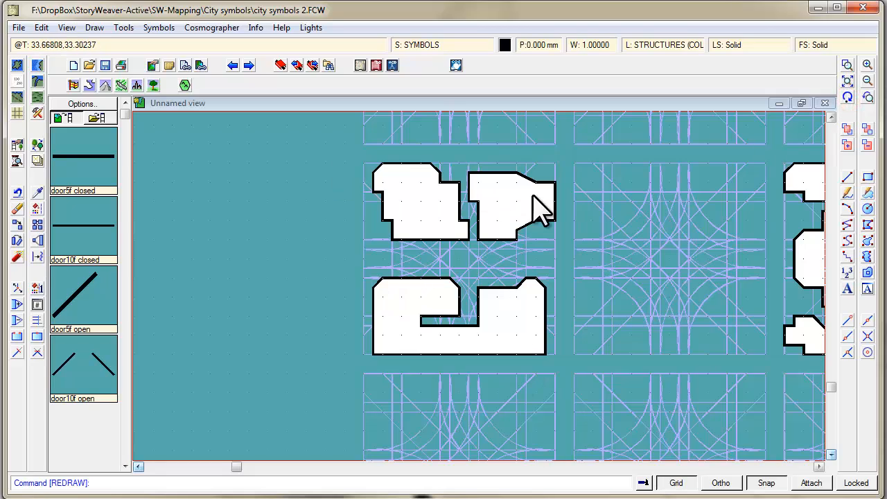
click(663, 46)
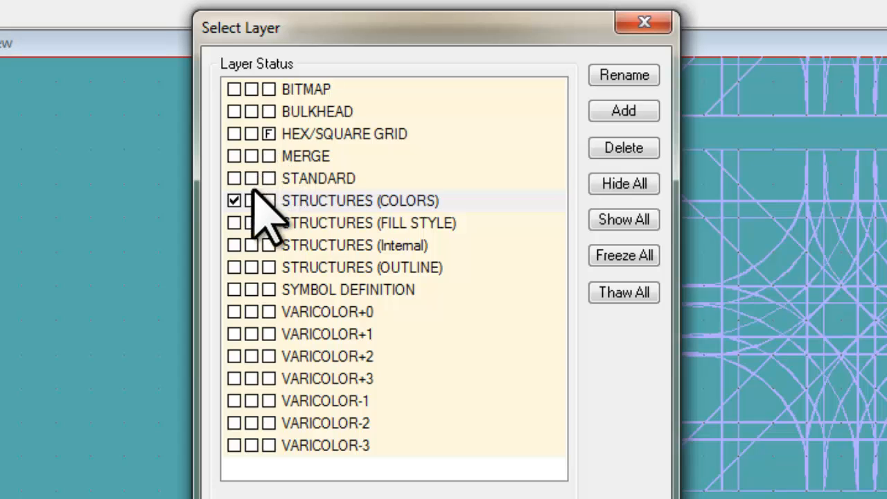
click(233, 245)
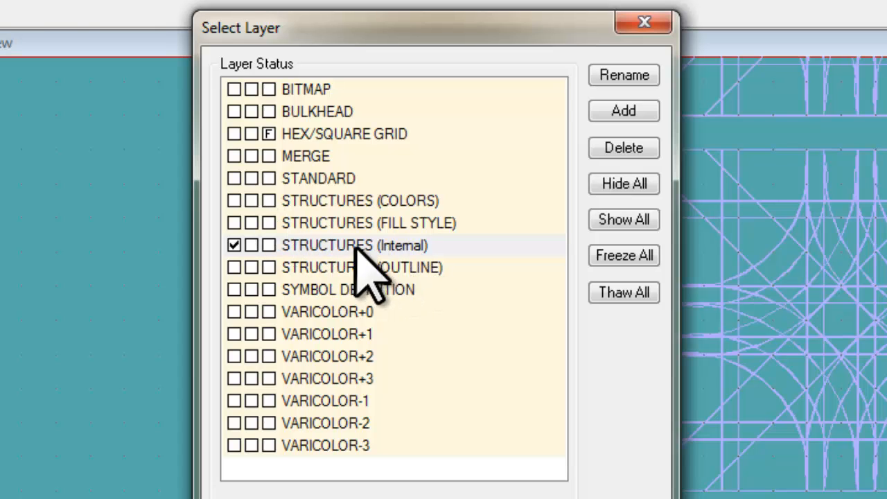
click(268, 201)
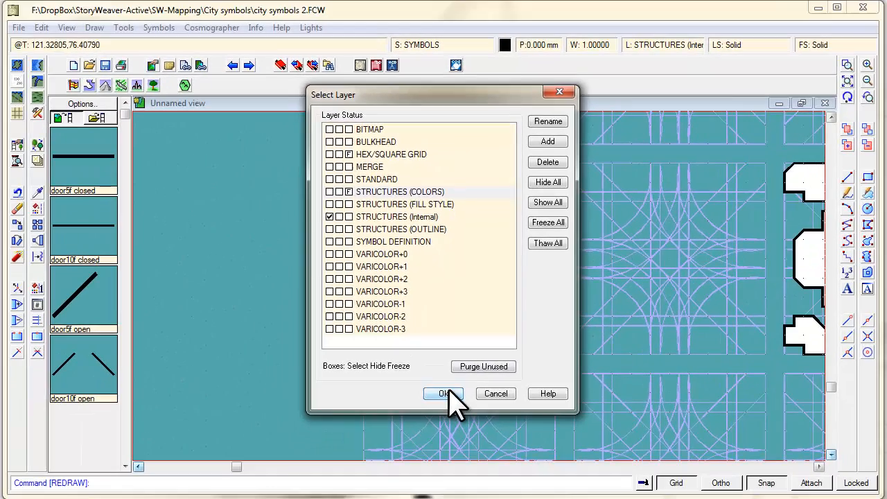
click(443, 498)
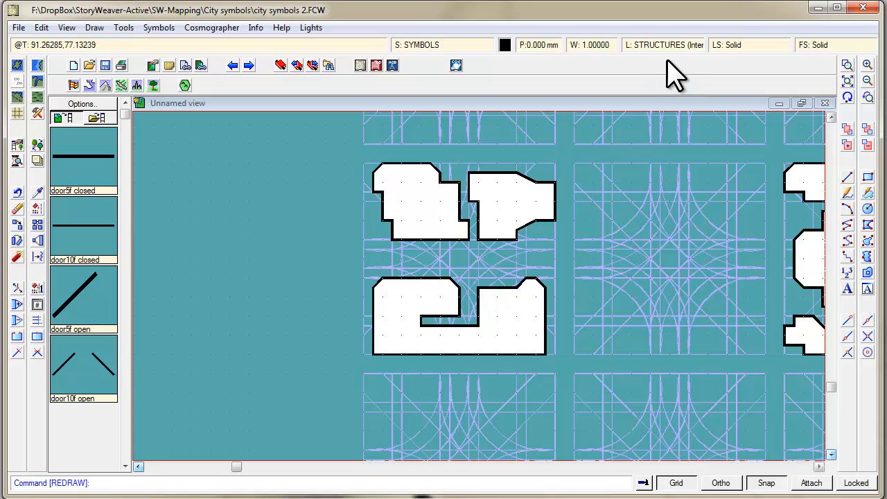
click(657, 44)
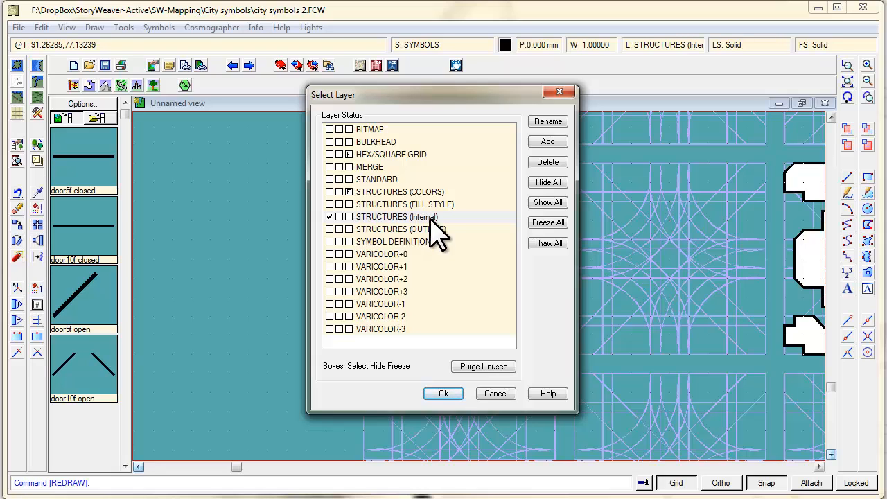
click(496, 393)
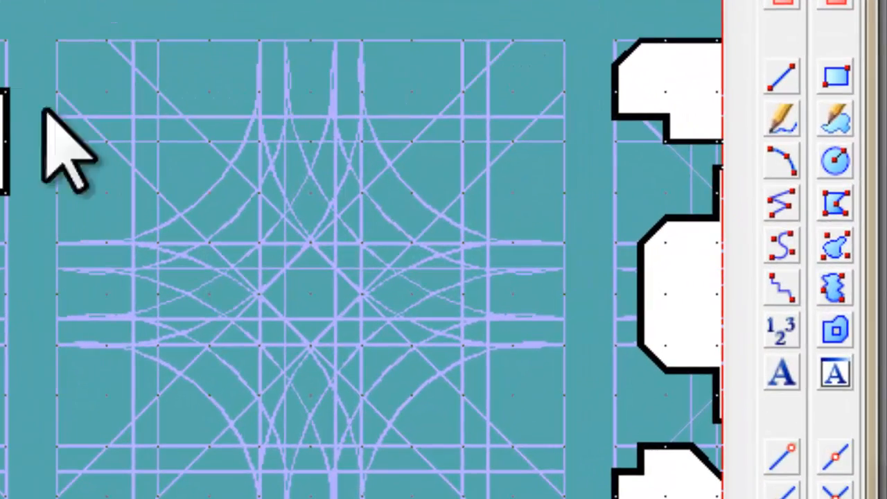
Draw two aligned wall stubs with a doorway gap between them, separating the east extension of the upper-right building
click(784, 189)
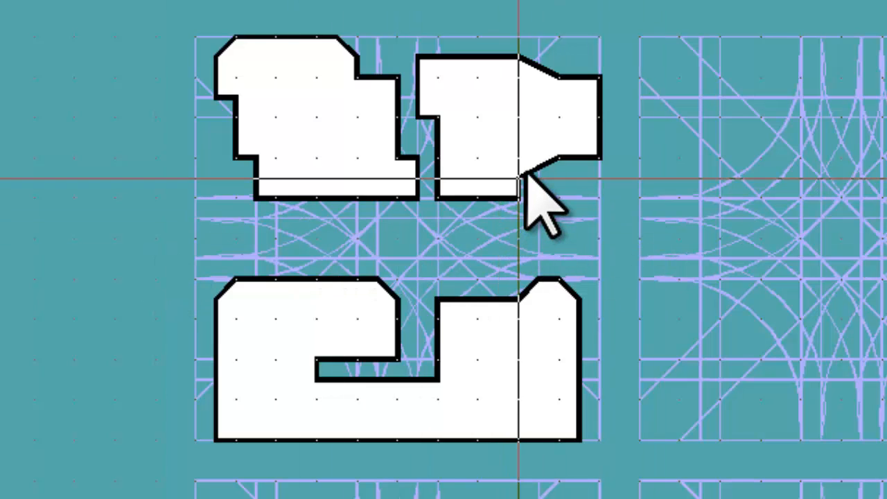
click(558, 156)
click(558, 115)
right_click(558, 115)
click(576, 79)
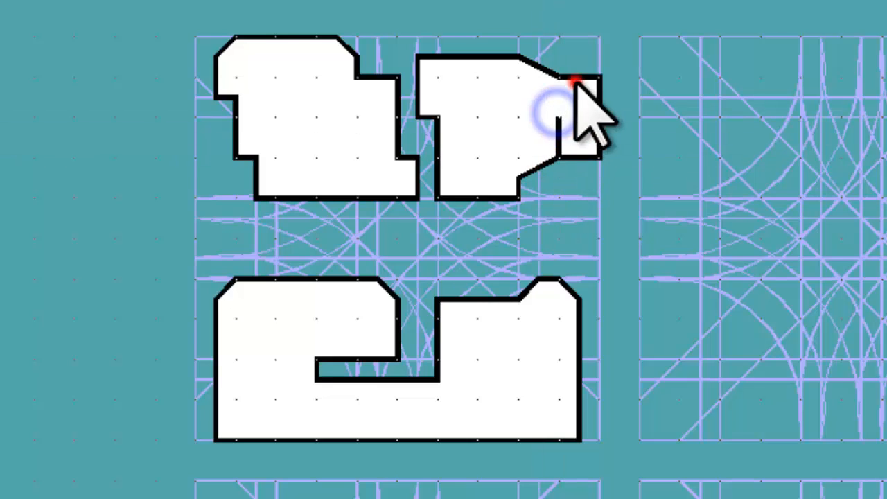
click(559, 94)
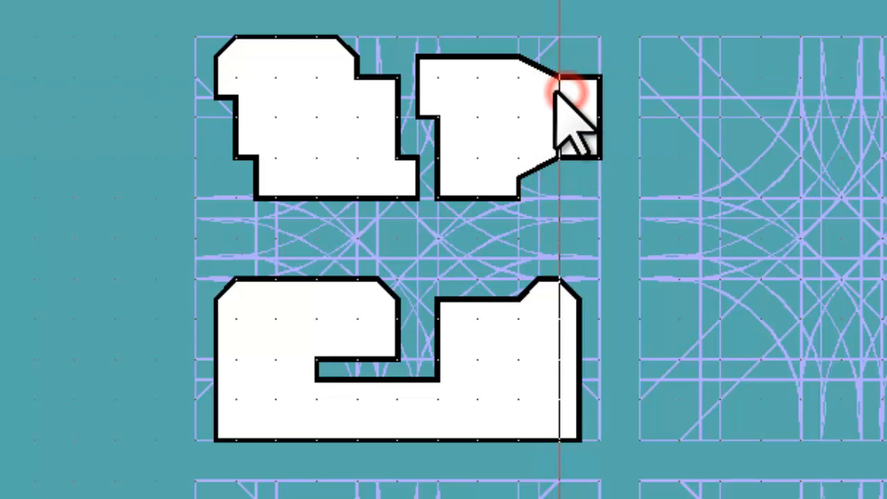
right_click(558, 93)
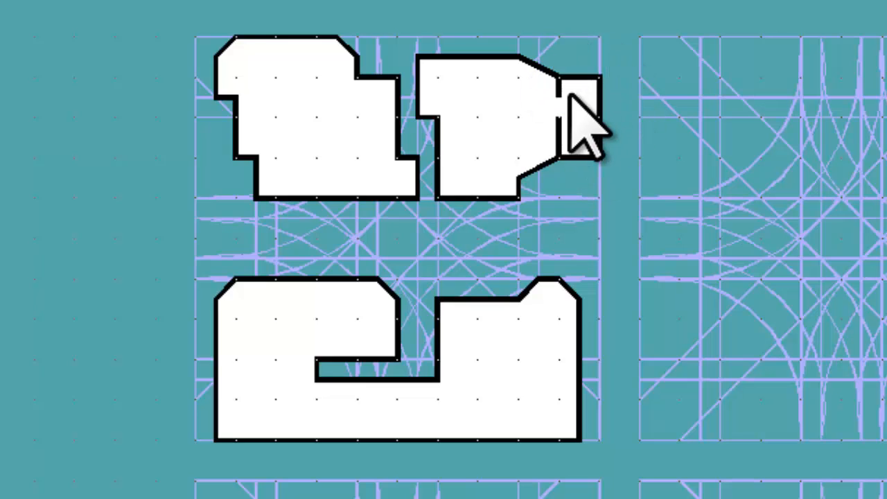
Divide the upper-right building with a long horizontal wall, a vertical partition near its west end and a short stub from the north wall
right_click(475, 109)
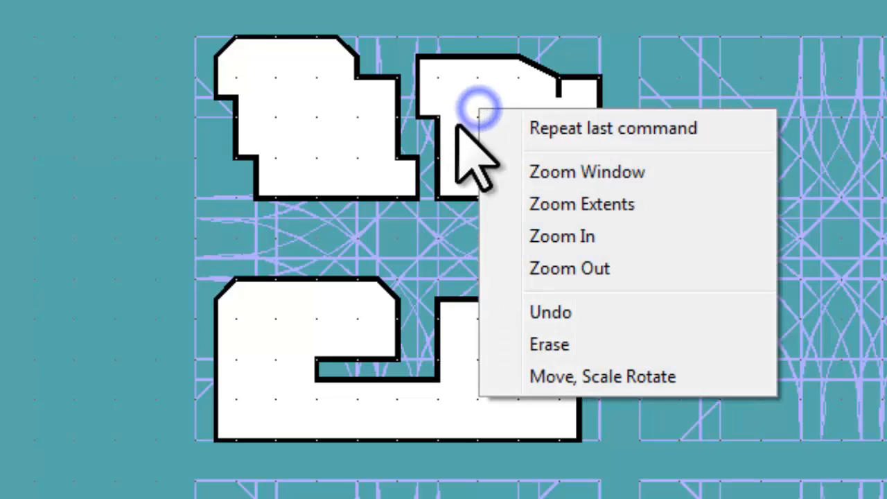
click(472, 135)
click(439, 122)
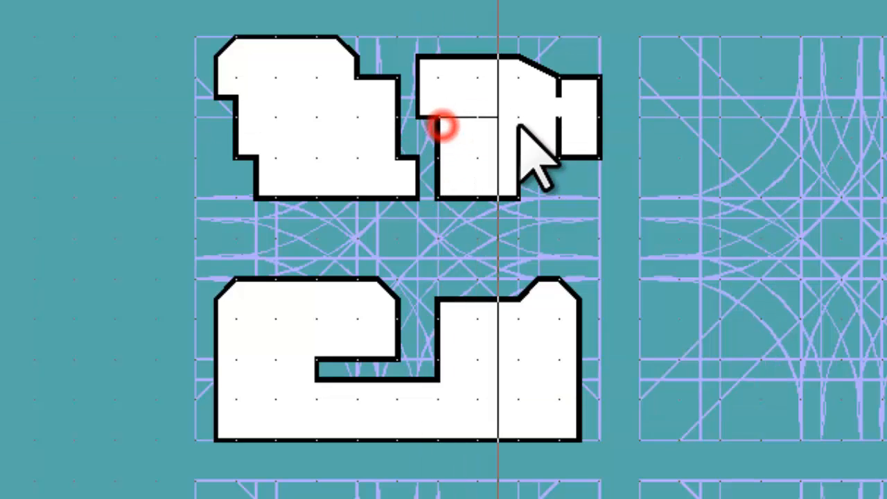
click(542, 123)
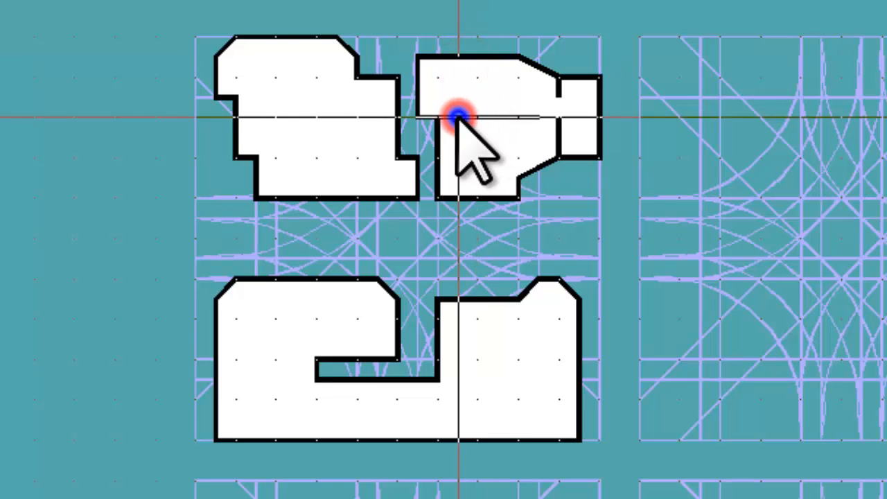
click(505, 81)
click(519, 58)
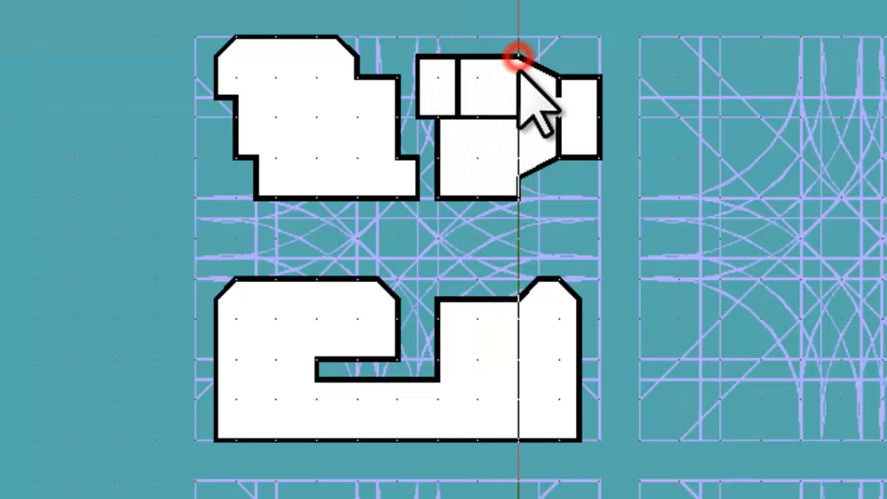
click(521, 95)
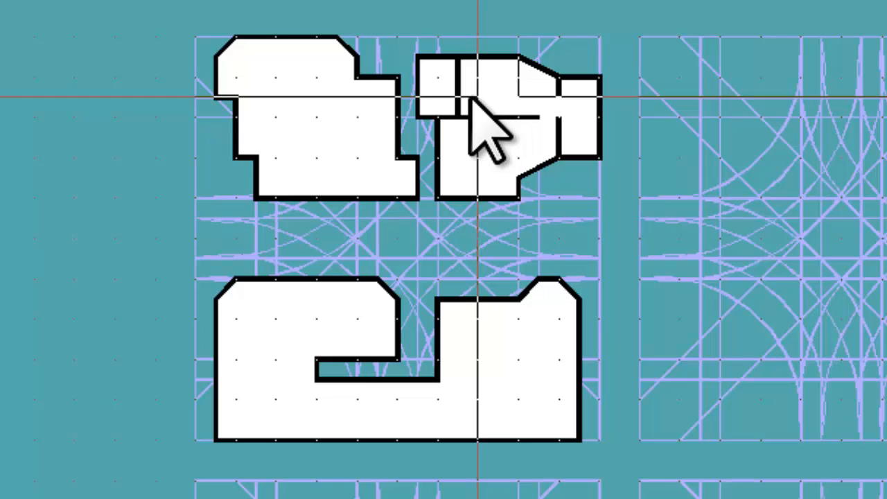
right_click(471, 95)
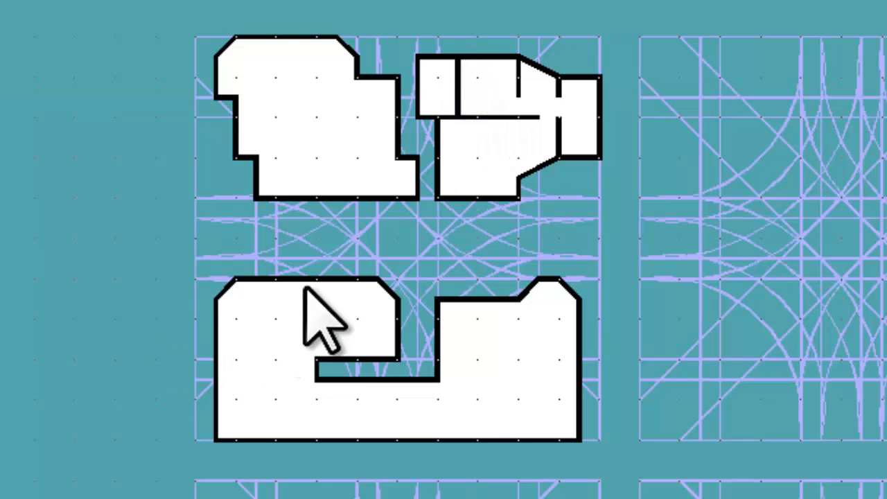
Draw a horizontal inner wall in the upper-left building from its west notch to the middle
click(291, 99)
click(237, 99)
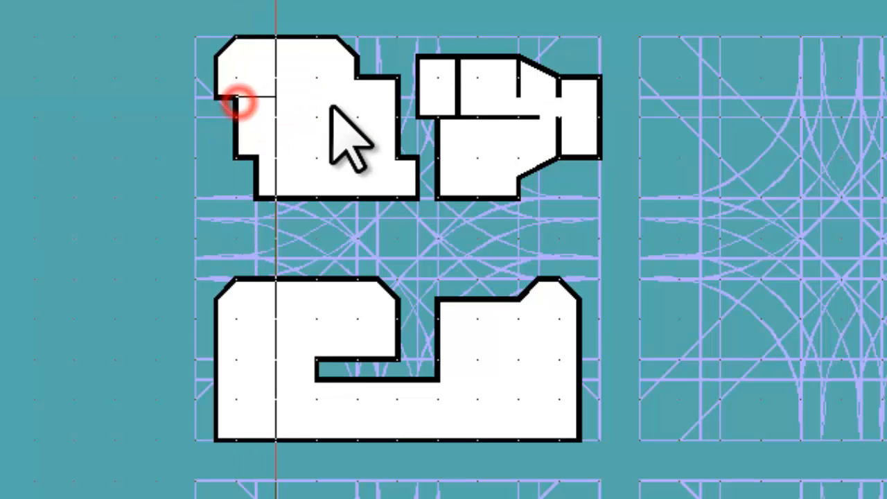
click(314, 99)
right_click(311, 99)
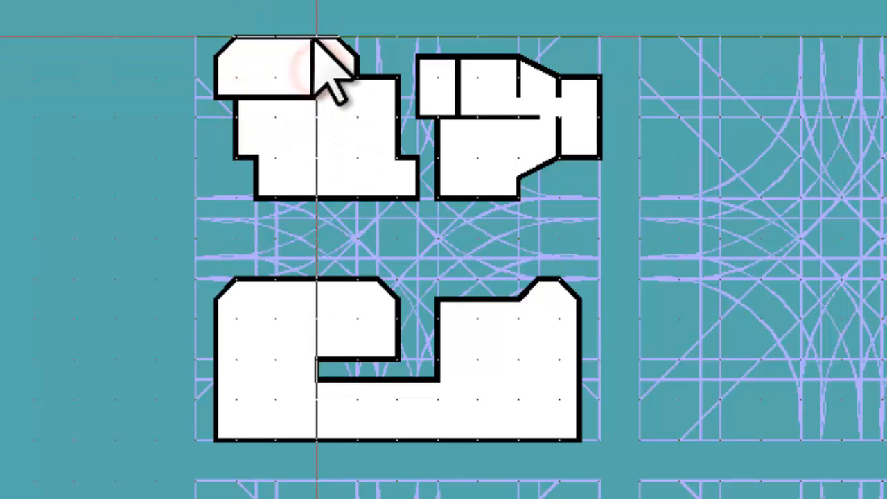
Draw a vertical wall through the middle of the upper-left building in two segments, leaving a doorway gap between them
click(315, 36)
click(317, 141)
right_click(319, 140)
click(317, 176)
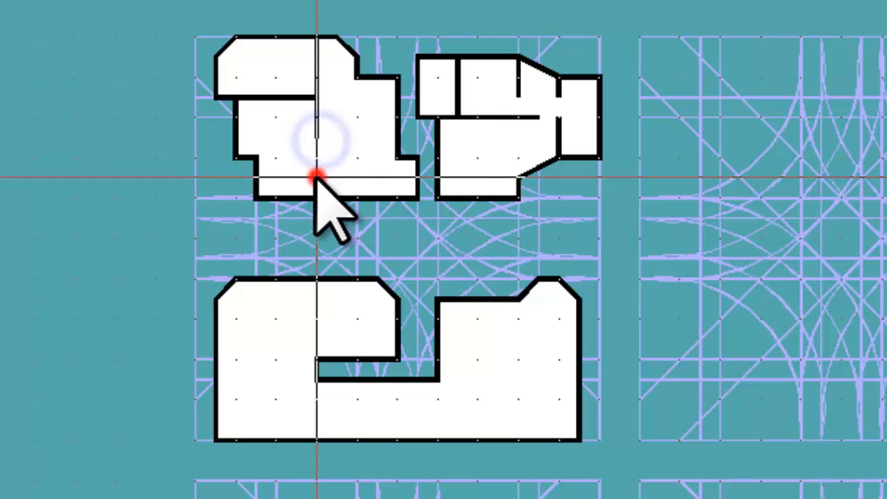
click(320, 153)
click(325, 195)
right_click(330, 194)
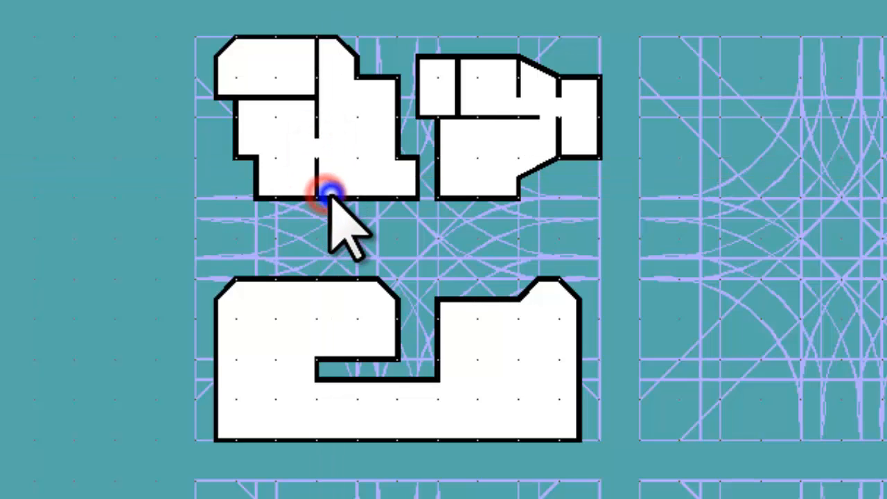
click(378, 97)
click(397, 115)
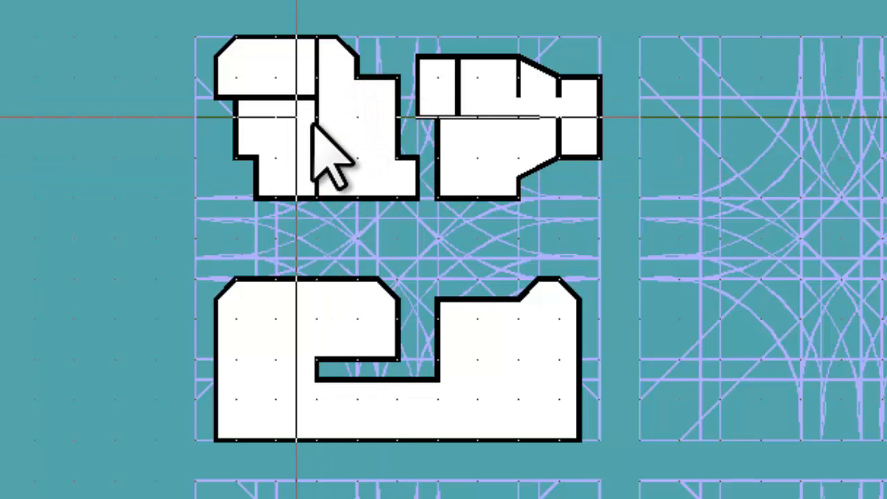
right_click(319, 121)
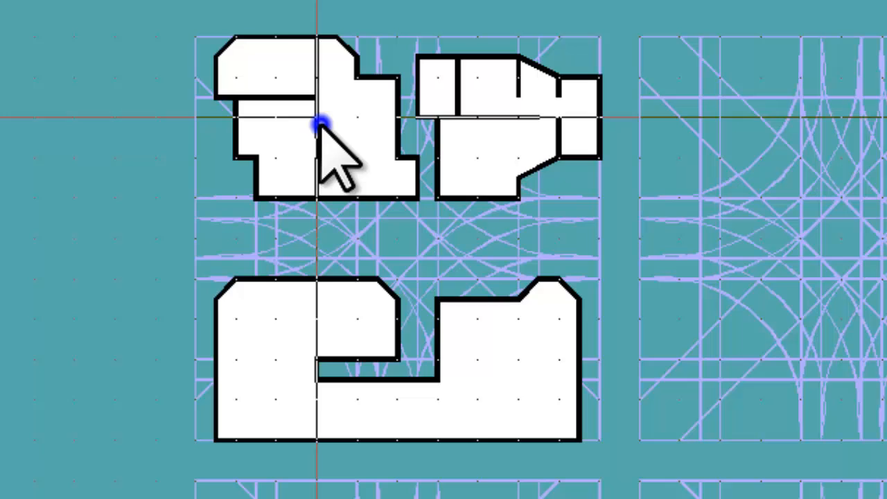
Draw a horizontal inner wall from the upper-left building's east outline to its central vertical wall
click(368, 123)
click(395, 118)
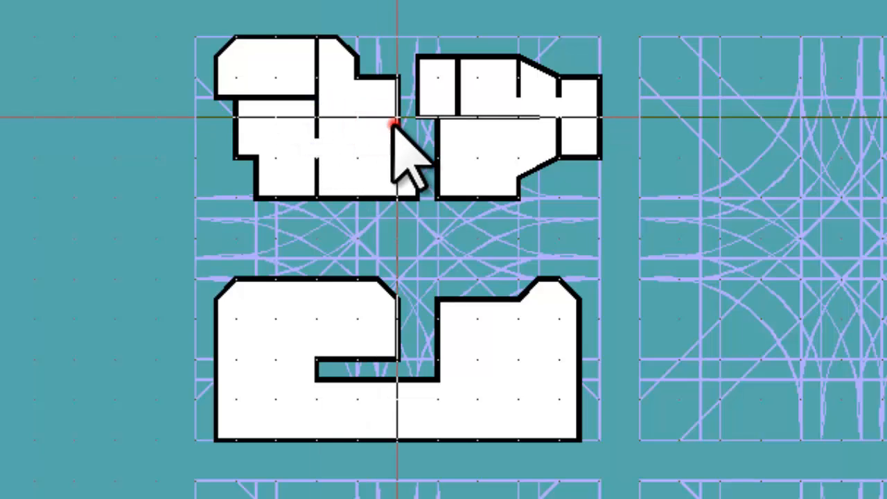
click(317, 117)
right_click(316, 119)
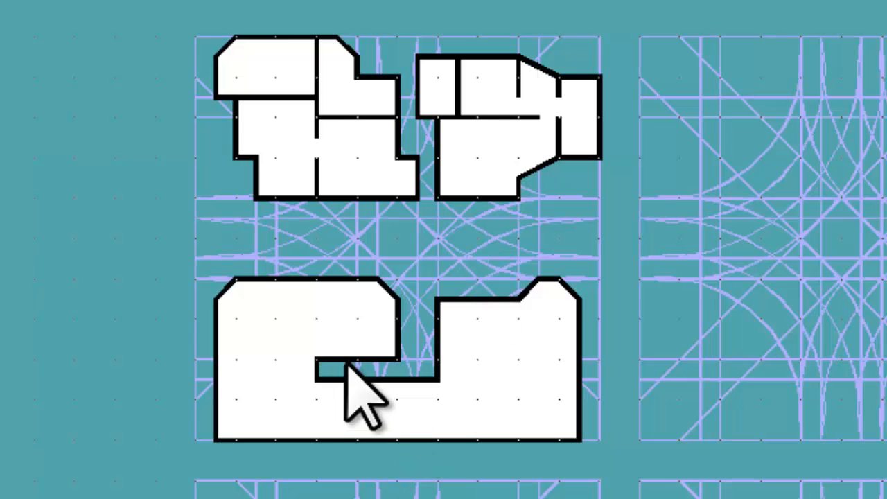
In the lower building, draw a horizontal wall from the notch to the west outline and a vertical wall from the notch to the south outline
click(375, 398)
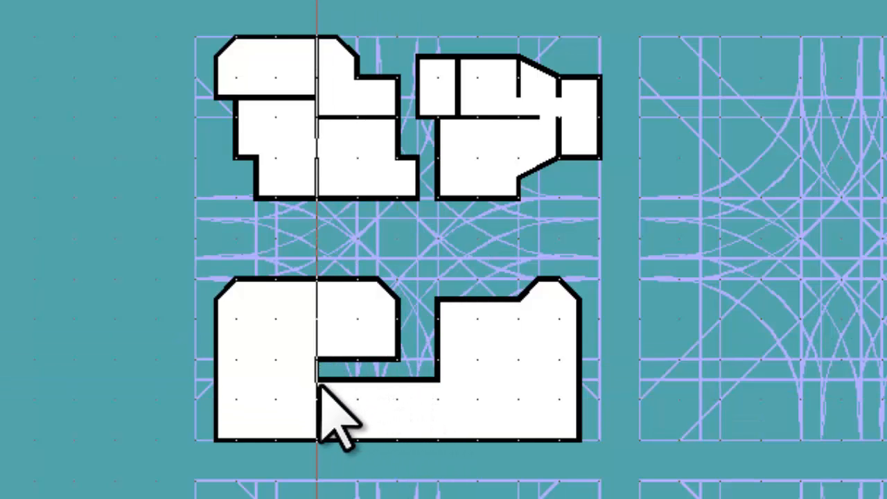
click(216, 360)
right_click(216, 360)
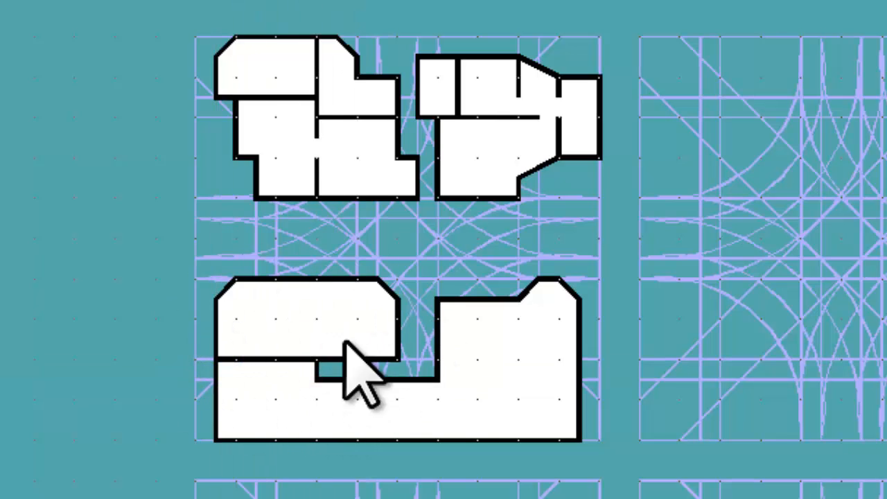
right_click(250, 404)
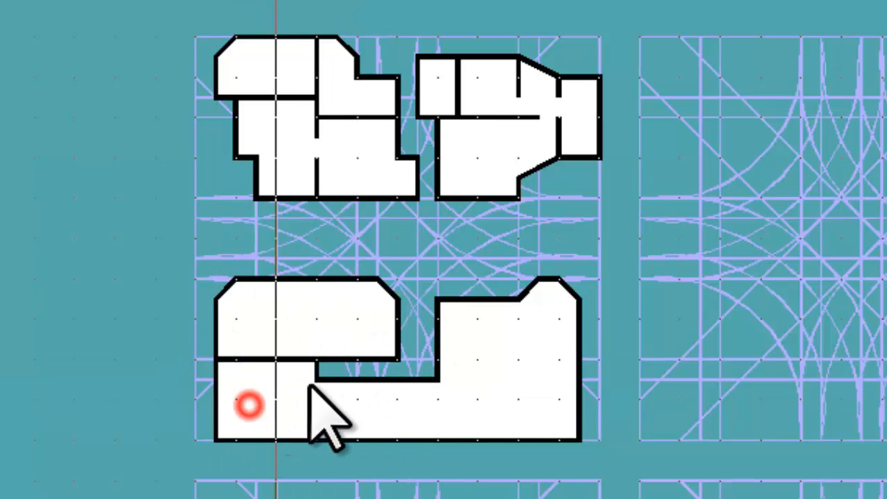
click(334, 439)
right_click(334, 439)
Add two short wall stubs to the lower building's southwest room, one from the west outline and one from the south outline
click(284, 414)
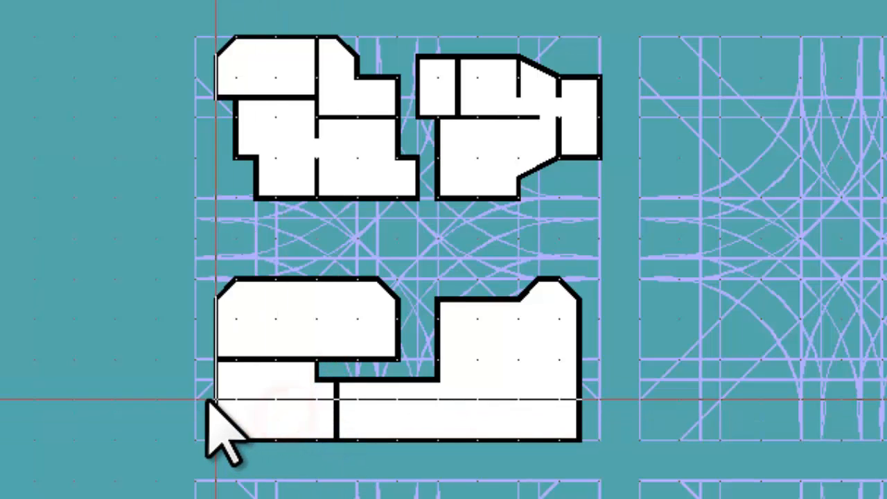
click(216, 399)
click(272, 400)
right_click(271, 400)
click(303, 411)
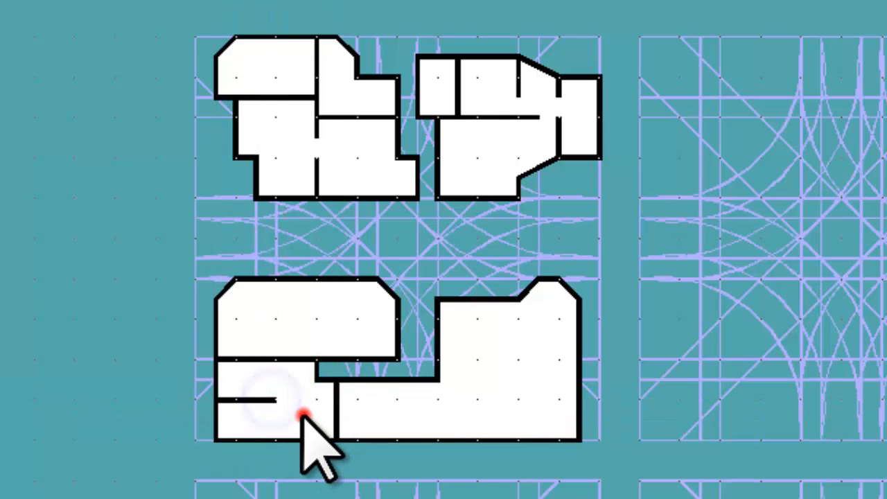
click(286, 415)
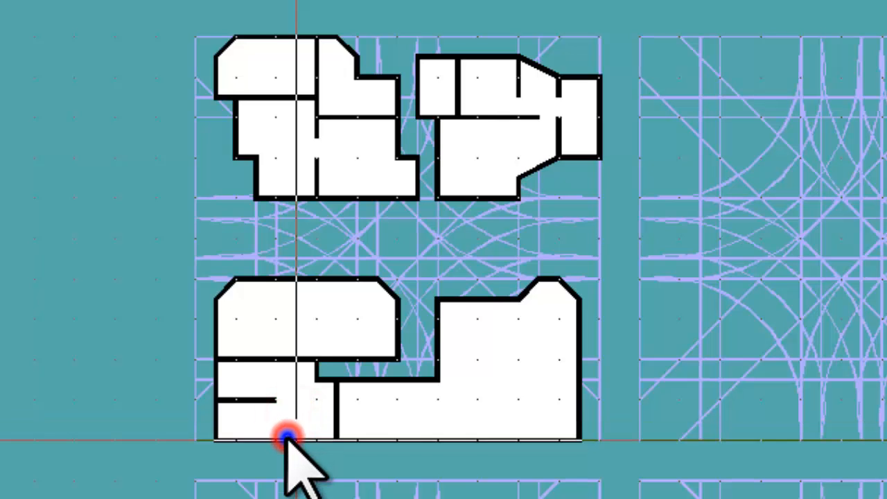
click(287, 436)
right_click(286, 436)
Draw two vertical walls below the lower building's notch, one closing off the large east room and one dividing the middle section
click(430, 411)
click(434, 381)
click(437, 445)
right_click(436, 445)
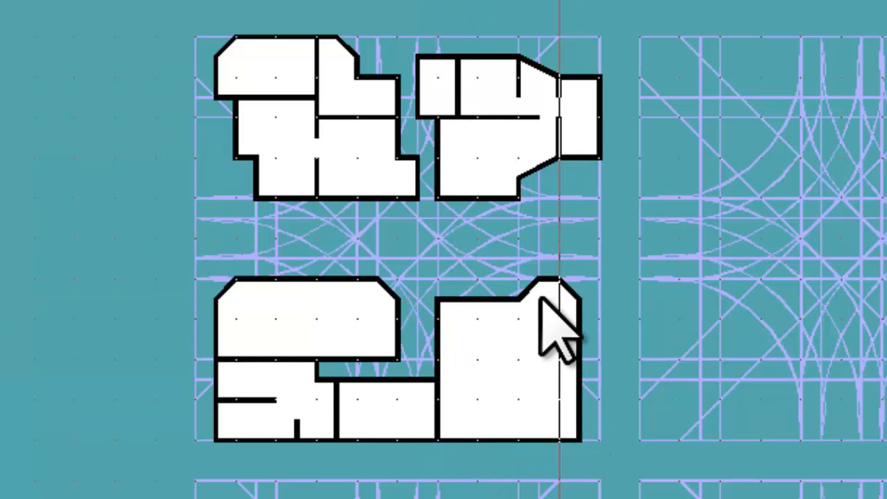
click(388, 383)
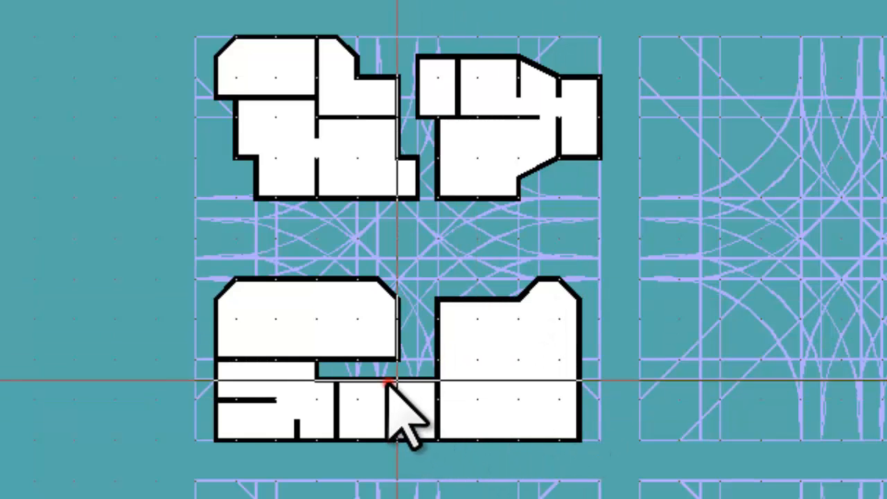
click(394, 439)
right_click(394, 436)
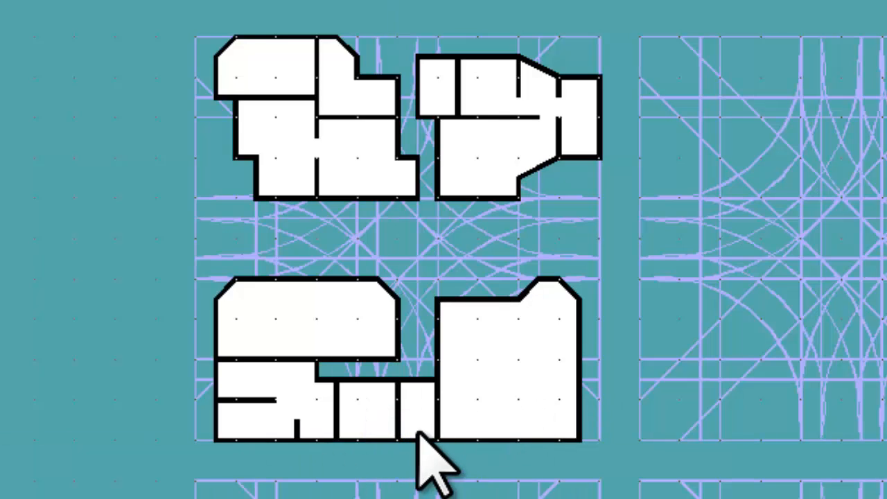
Draw a short horizontal wall across the narrow room beside the lower building's large east room
click(416, 420)
click(398, 411)
click(434, 413)
right_click(435, 414)
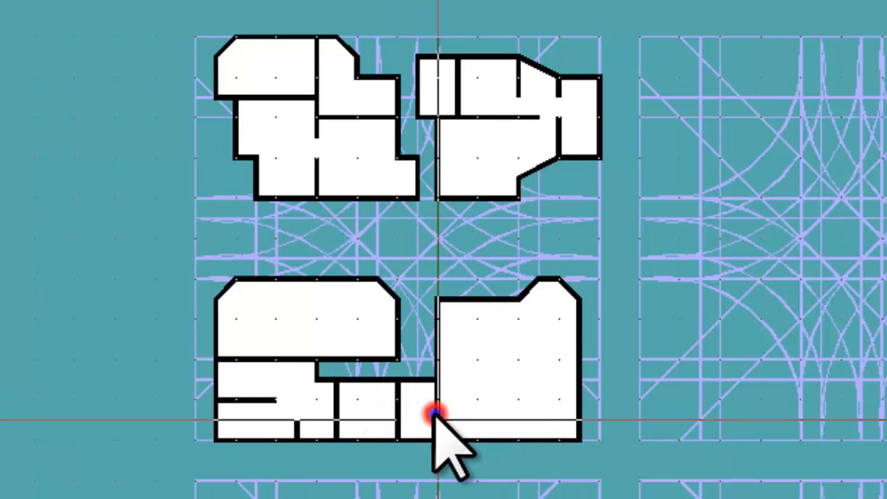
In the lower building's large east room, draw a horizontal wall from the east outline and a vertical wall from it to the south outline
click(524, 376)
click(473, 403)
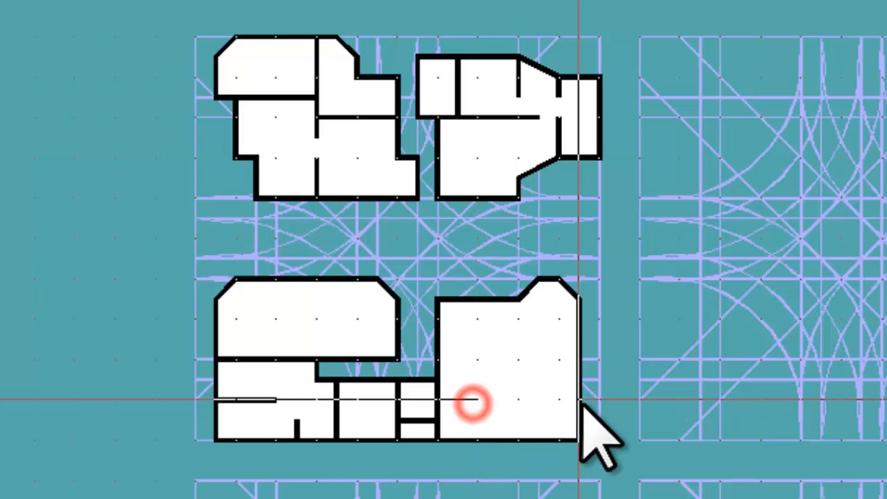
click(508, 425)
click(517, 404)
click(515, 440)
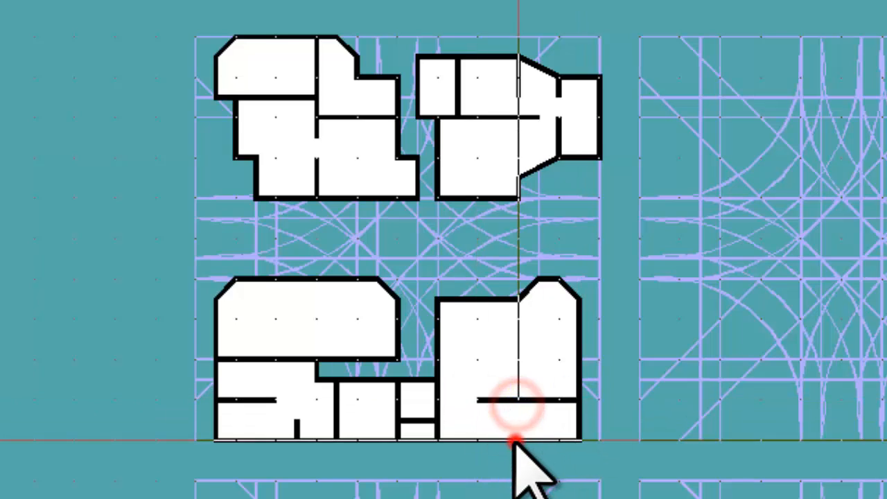
right_click(515, 441)
Draw an L-shaped wall enclosing a small room against the lower building's east outline, directly above the horizontal wall
click(614, 362)
click(531, 392)
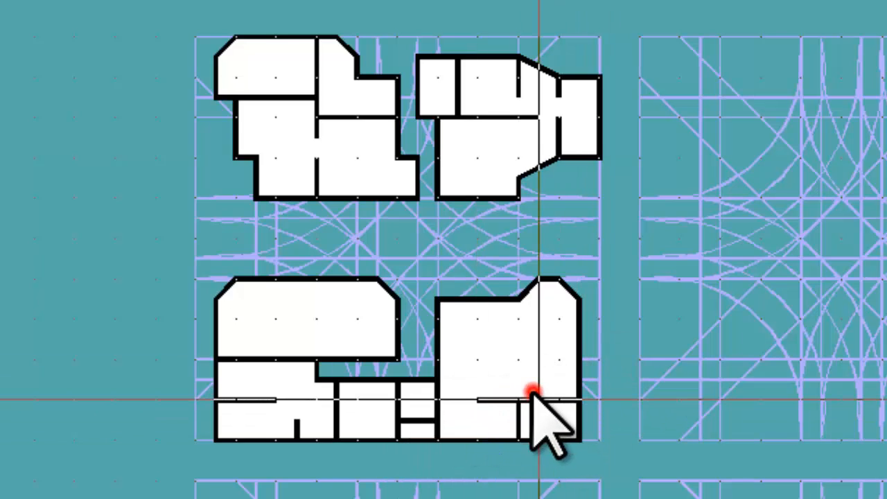
click(529, 363)
click(570, 362)
right_click(570, 362)
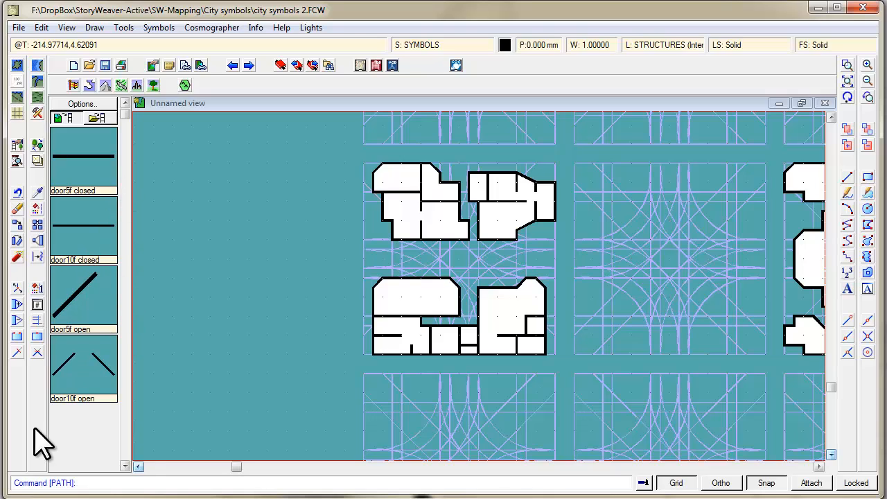
Place a door5f open symbol in the south wall of the upper-left building, near its southwest corner
click(77, 307)
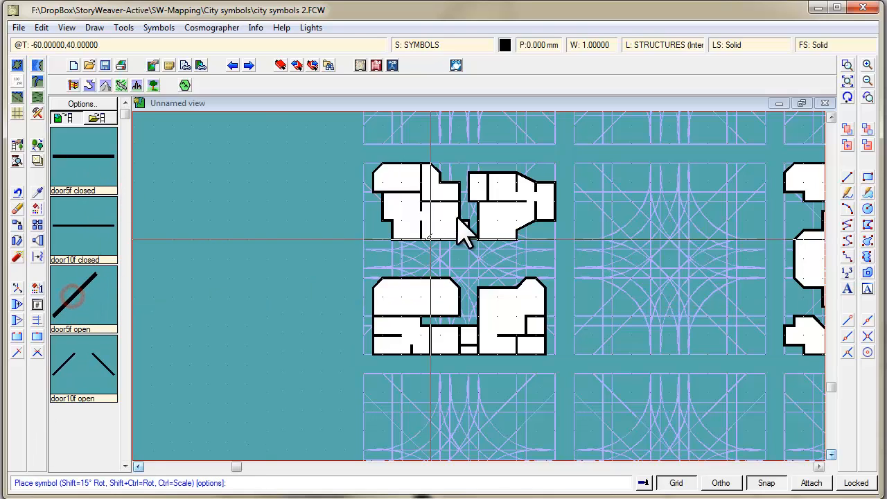
click(402, 239)
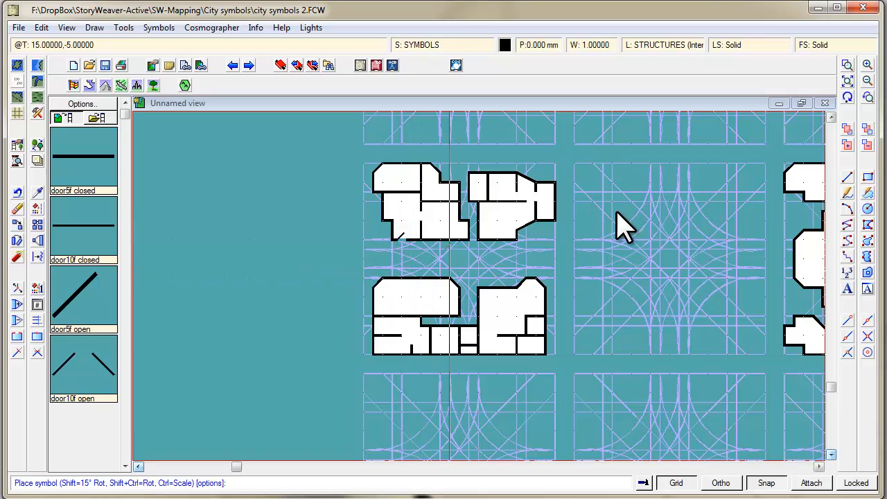
click(847, 65)
click(353, 184)
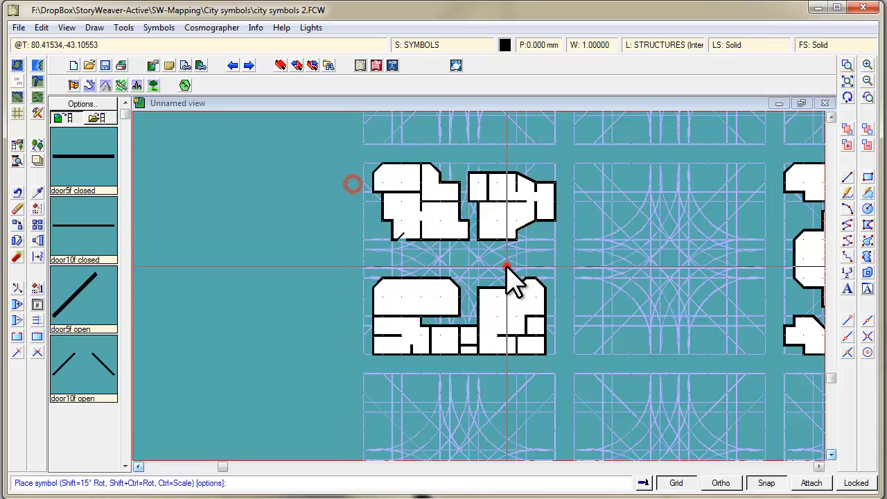
click(511, 277)
click(348, 359)
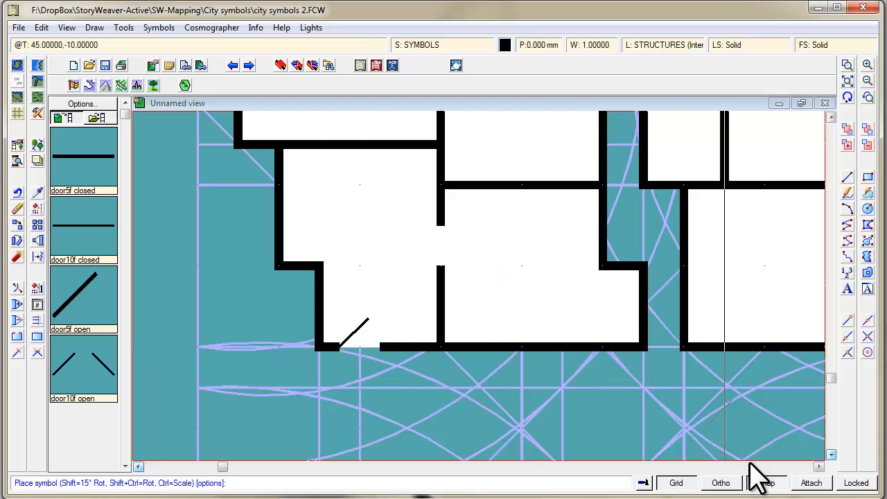
Place a door10f open symbol in the middle of the upper-right building's south wall, with the leaves swinging outward
click(819, 466)
click(819, 466)
click(819, 466)
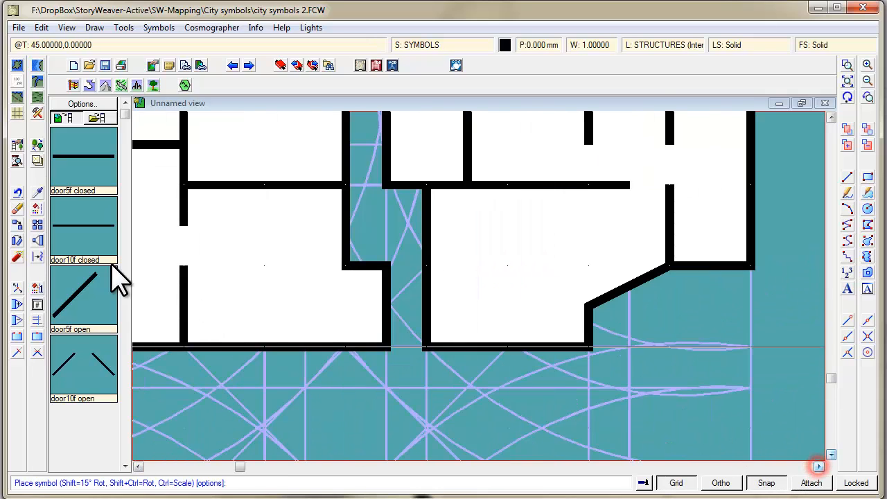
click(100, 360)
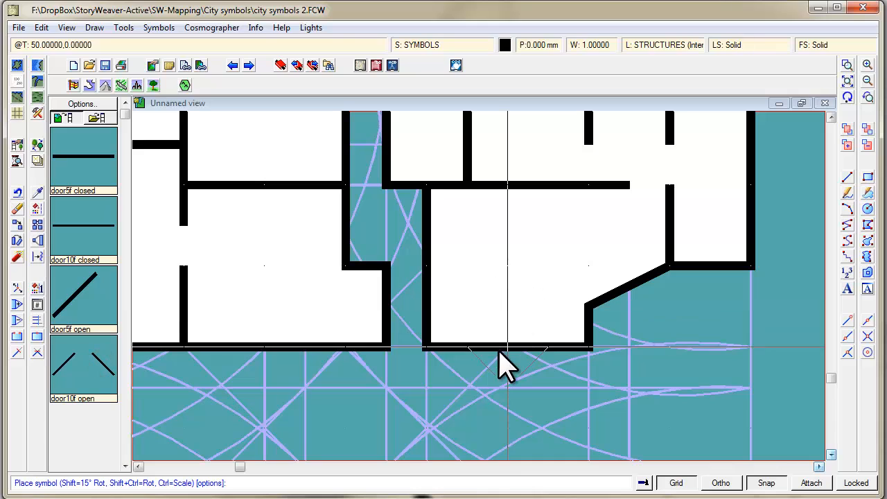
click(452, 371)
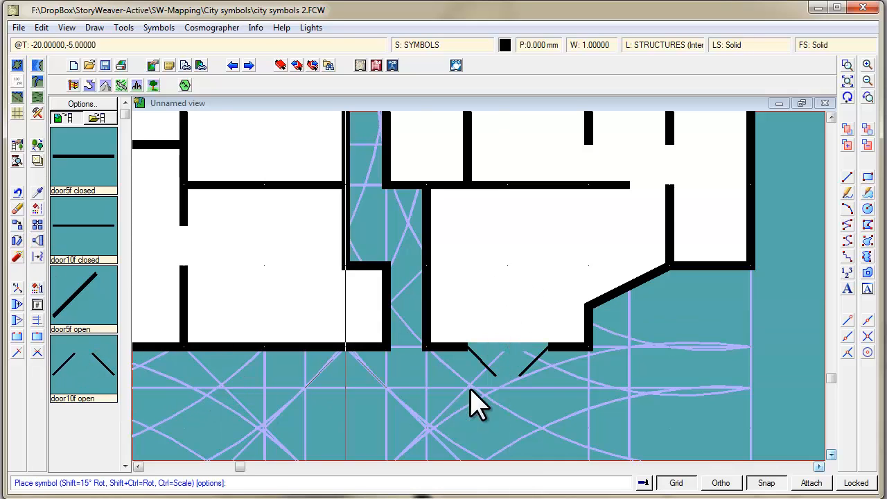
Place door10f closed symbols in the lower building's two north walls, one on the west wing and one on the east wing
click(866, 82)
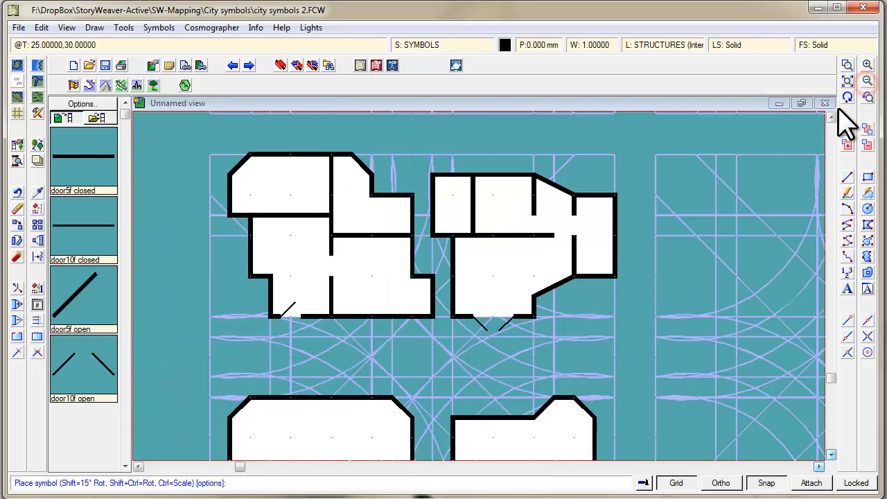
click(831, 454)
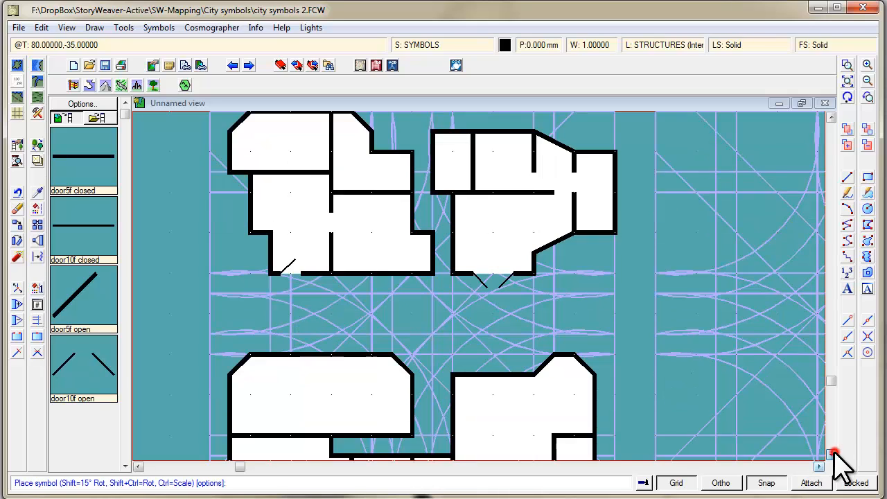
click(831, 454)
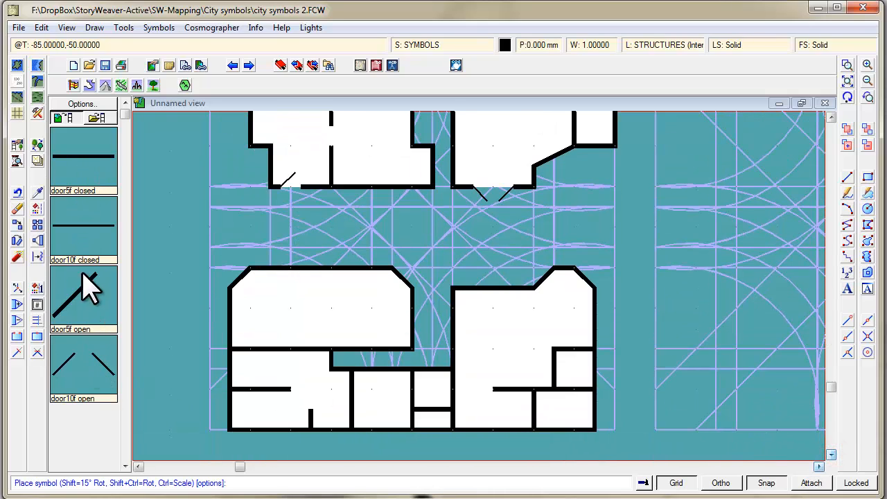
click(75, 299)
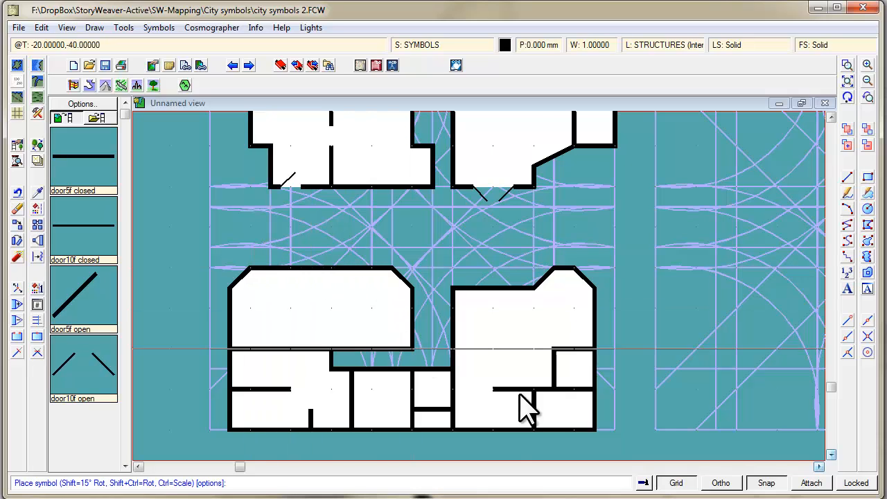
click(91, 230)
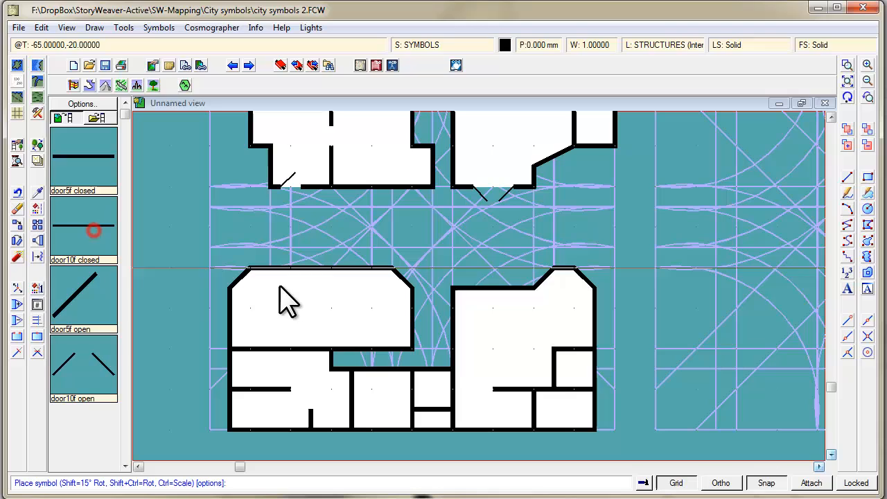
click(319, 267)
click(97, 316)
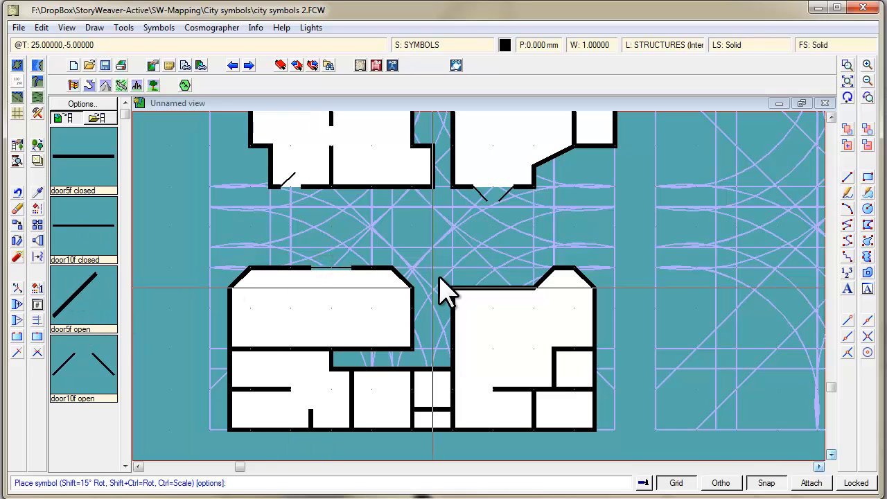
click(490, 290)
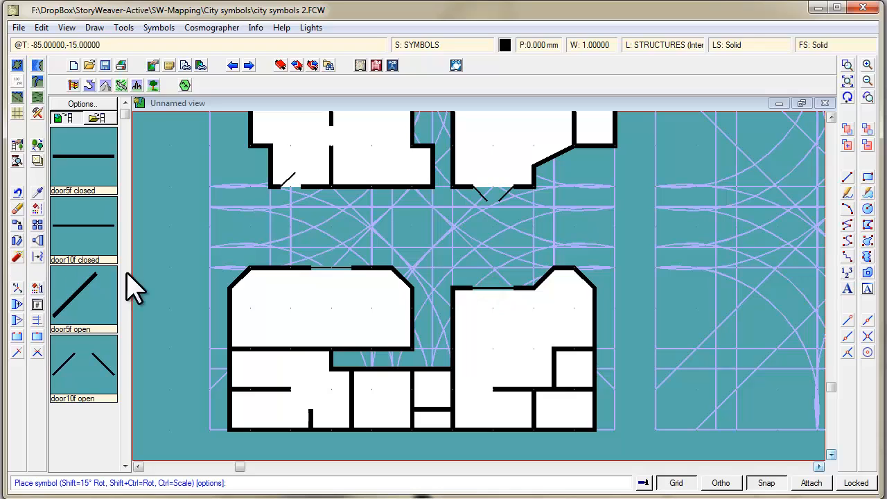
Place window5f symbols: one in the lower building's northwest wall and two in the upper-left building's south wall
click(123, 340)
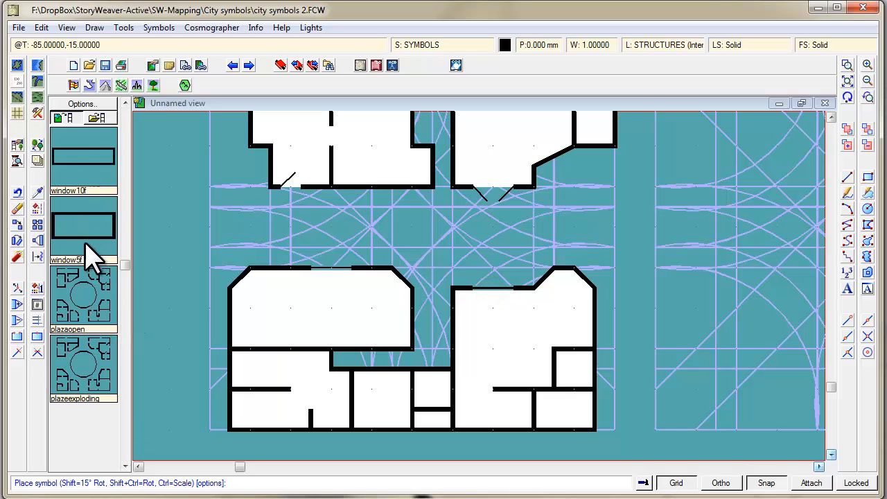
click(69, 226)
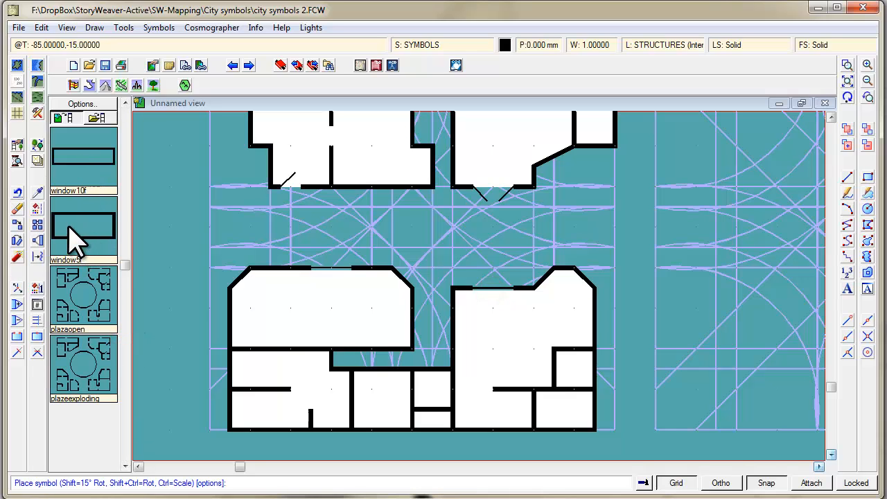
click(272, 268)
click(351, 186)
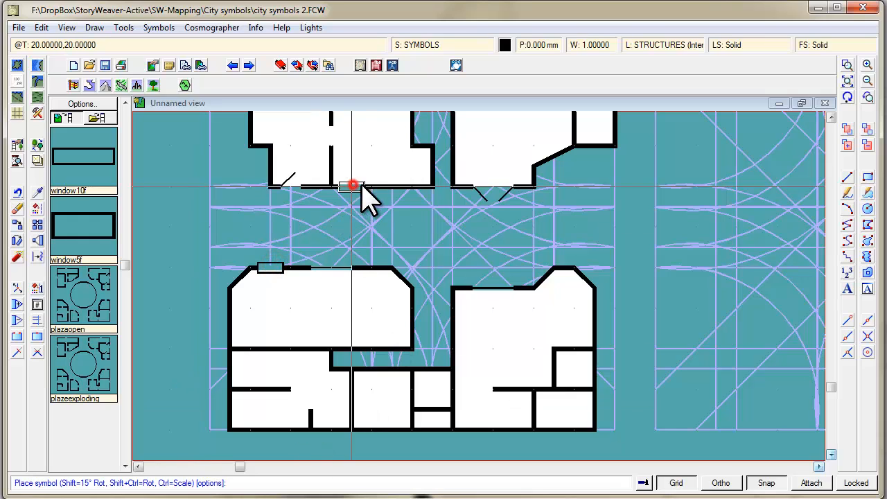
click(393, 186)
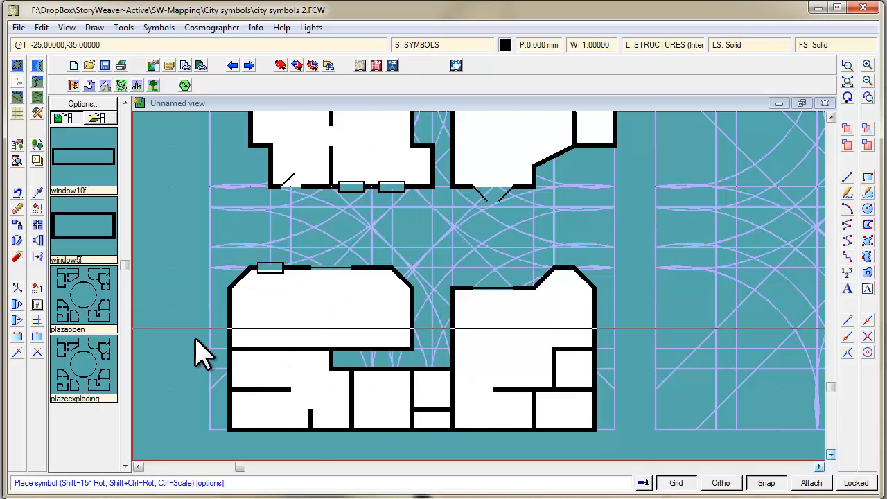
Place six door5f closed symbols in the lower building's interior walls to connect its rooms
click(123, 161)
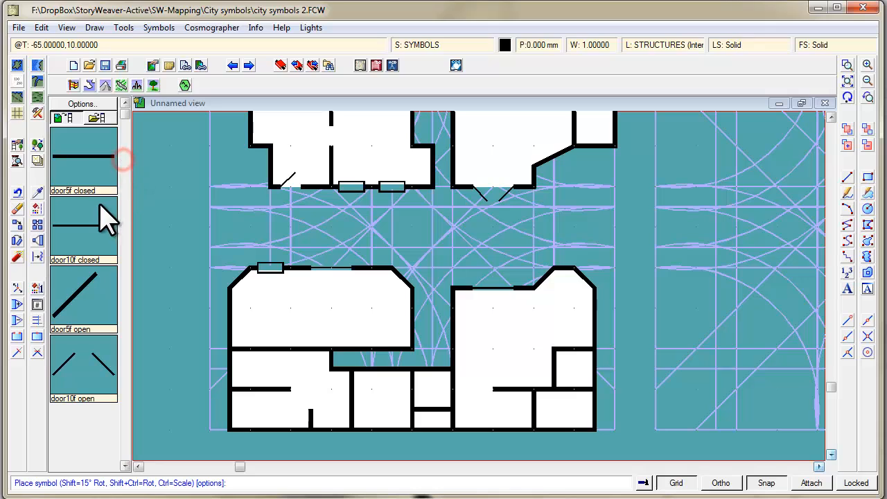
click(93, 159)
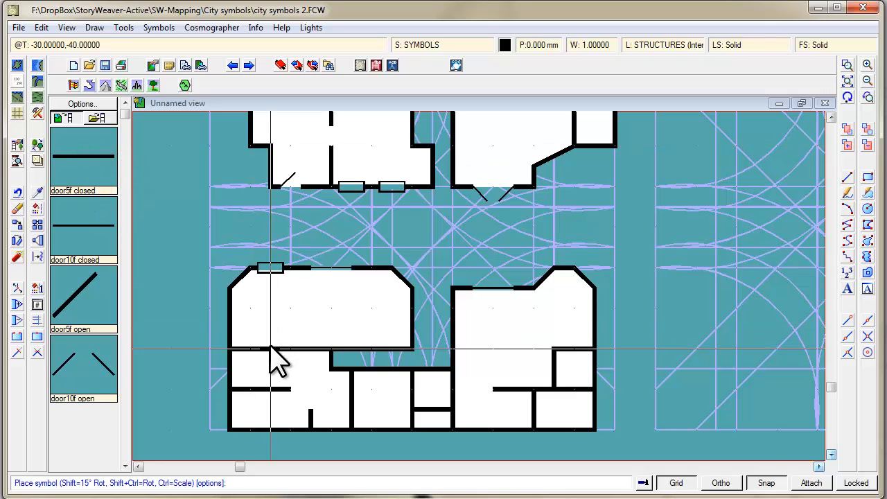
click(307, 344)
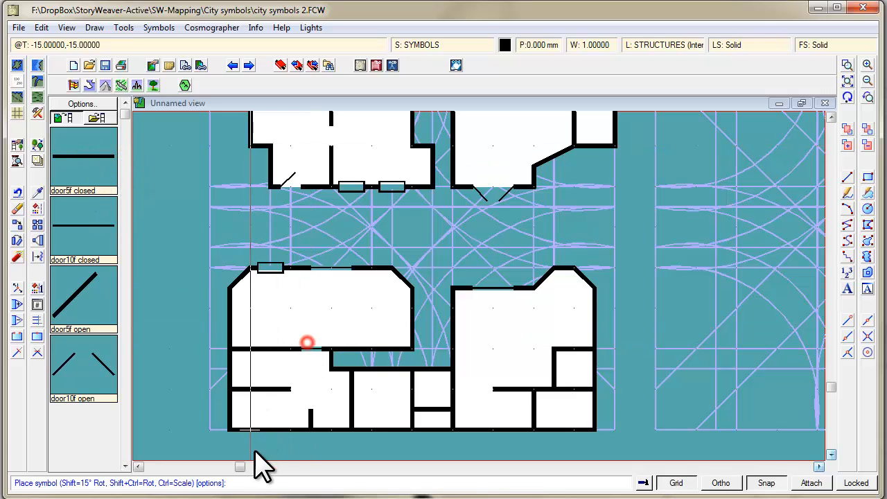
click(351, 397)
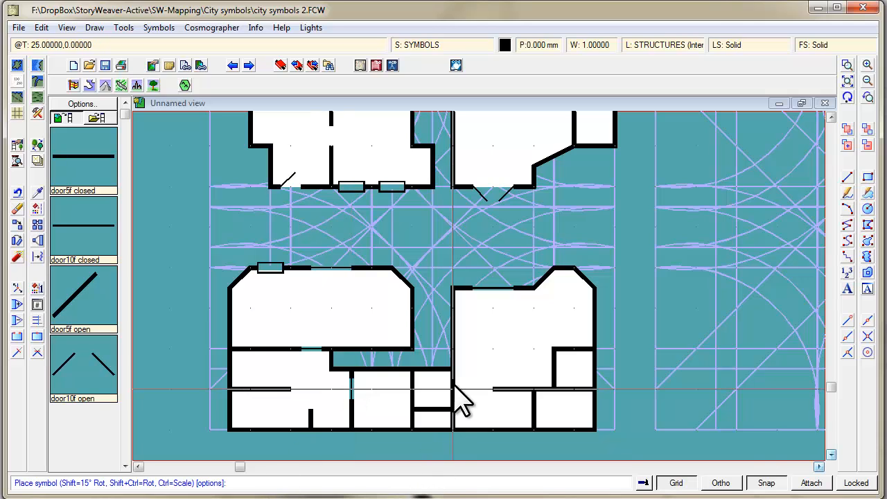
click(434, 410)
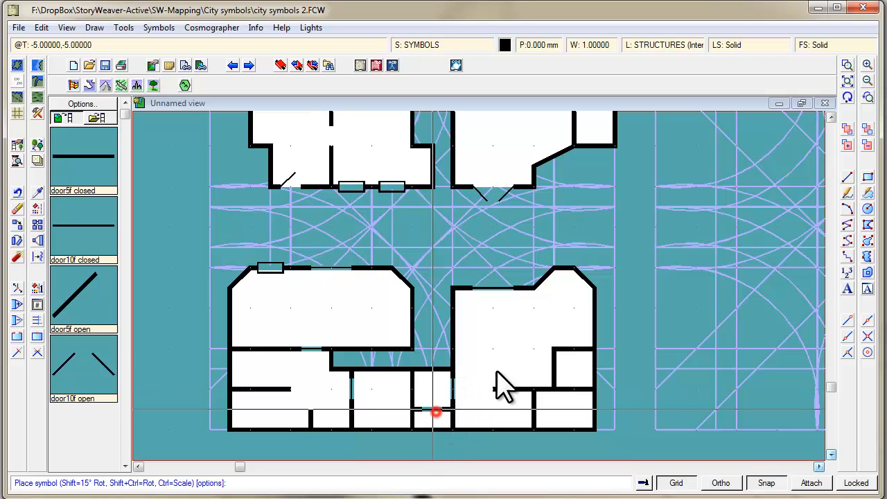
click(553, 372)
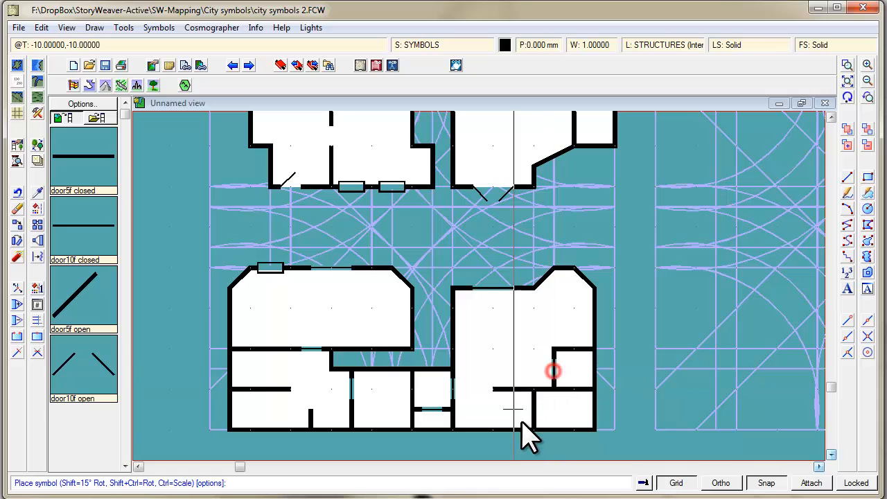
click(532, 410)
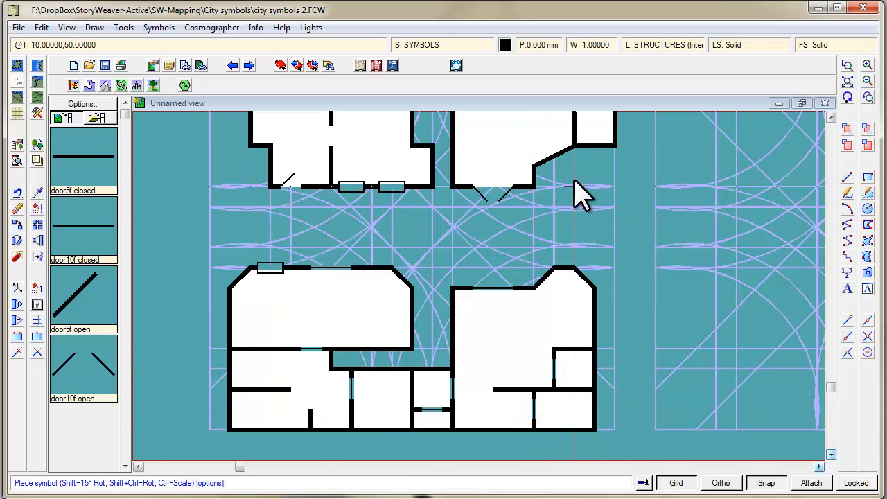
Place door5f closed symbols in the upper-left building's two horizontal interior walls
scroll(580, 190, up, 1)
scroll(581, 191, up, 1)
scroll(581, 191, down, 3)
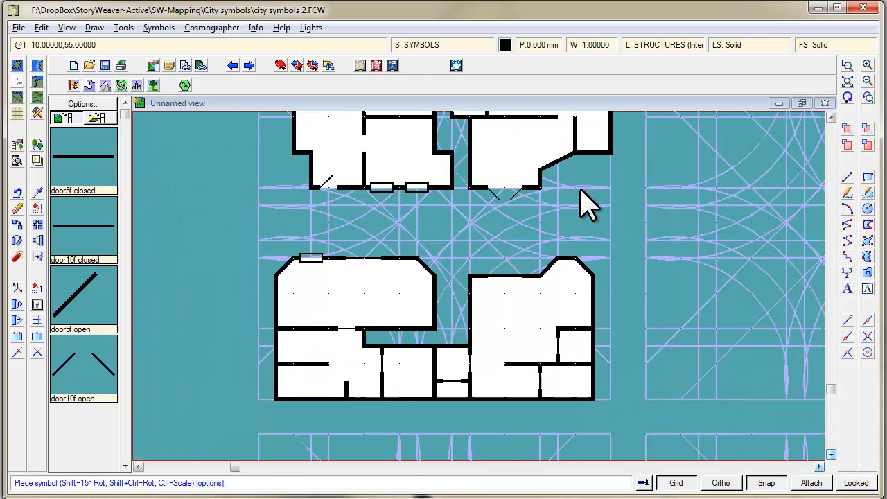
scroll(584, 201, down, 1)
click(831, 116)
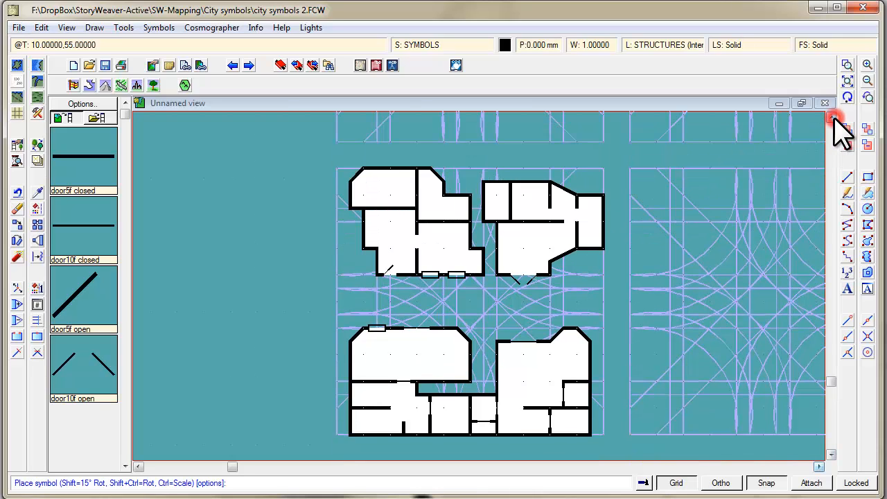
click(443, 222)
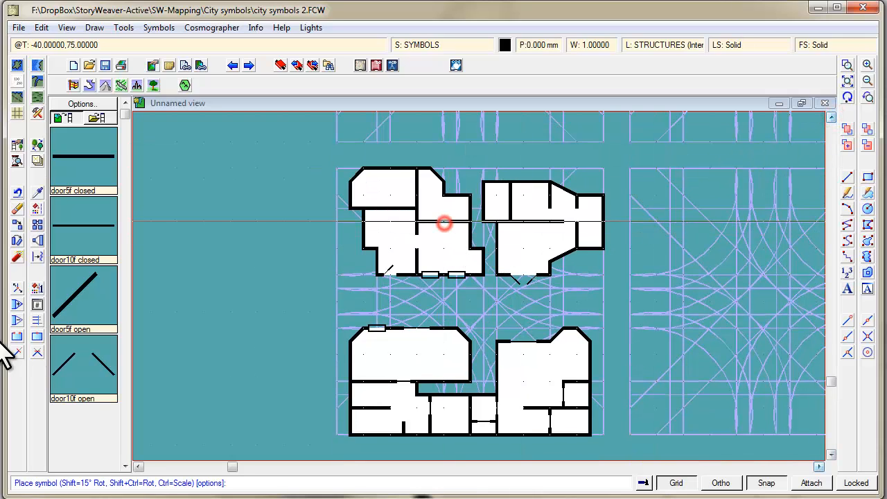
click(400, 208)
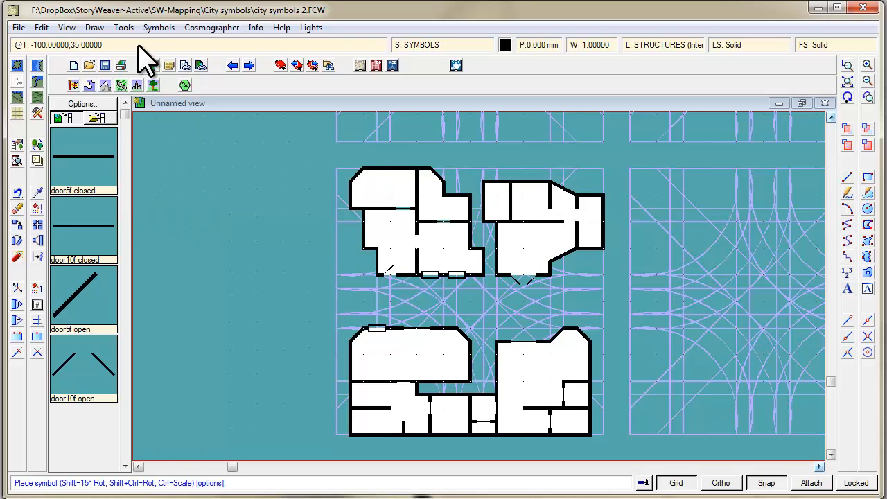
Save the drawing
click(104, 64)
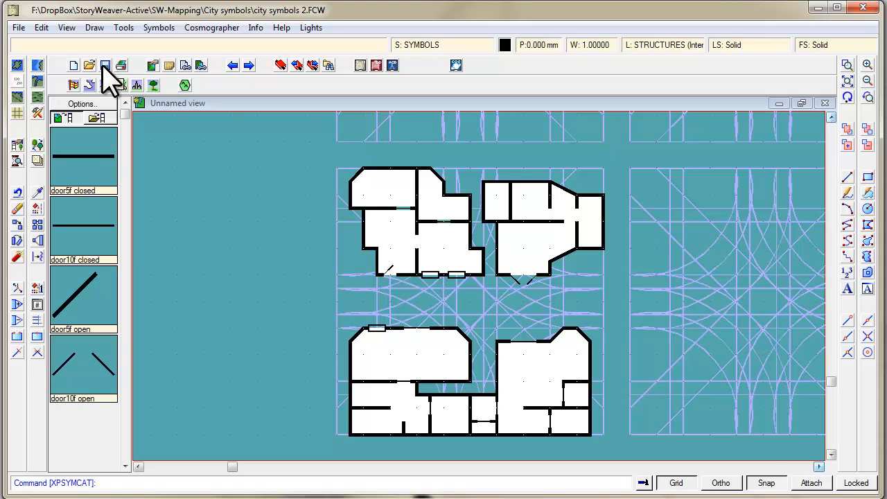
scroll(626, 278, down, 3)
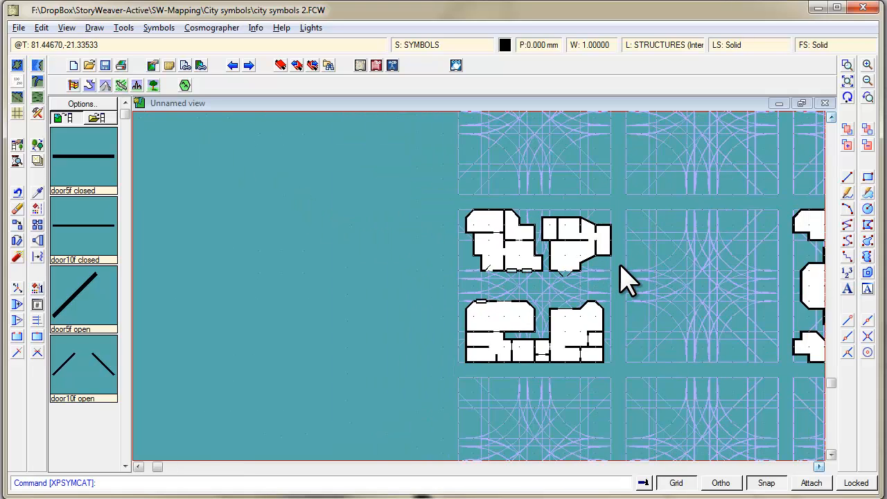
Look over the complete grid of city blocks, and return to the block holding the finished buildings
scroll(623, 274, down, 6)
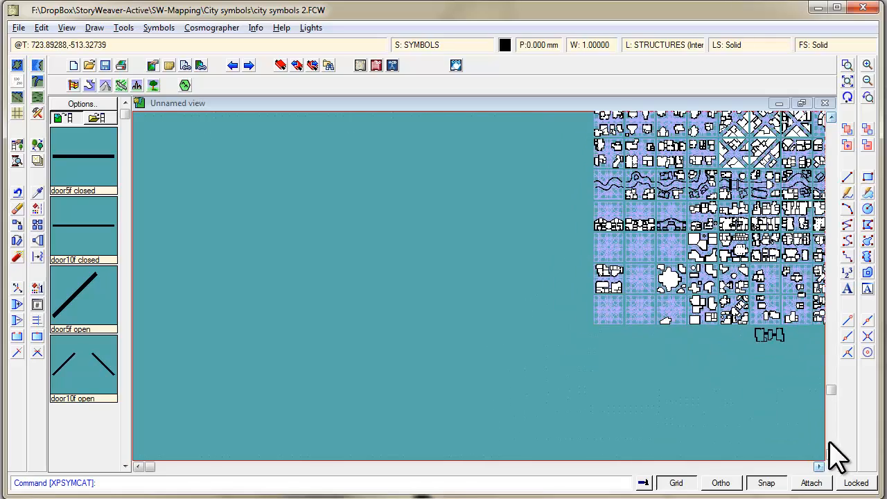
click(818, 467)
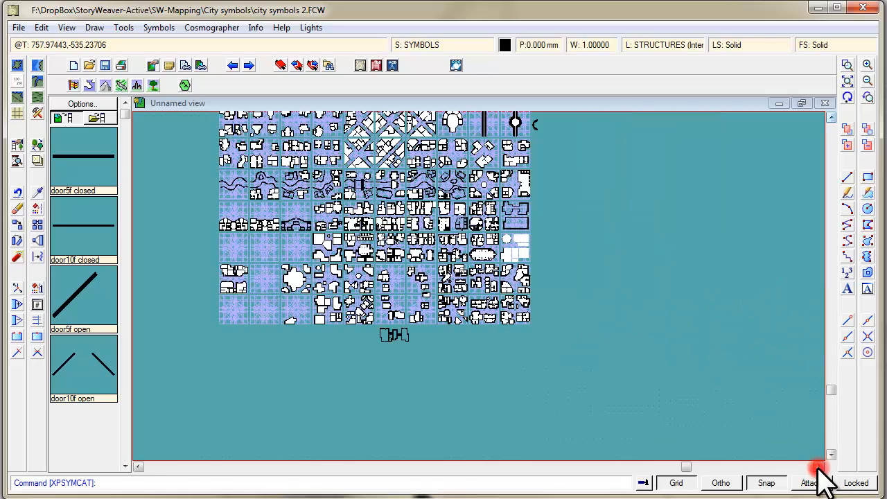
click(139, 466)
scroll(391, 371, up, 1)
scroll(406, 354, down, 2)
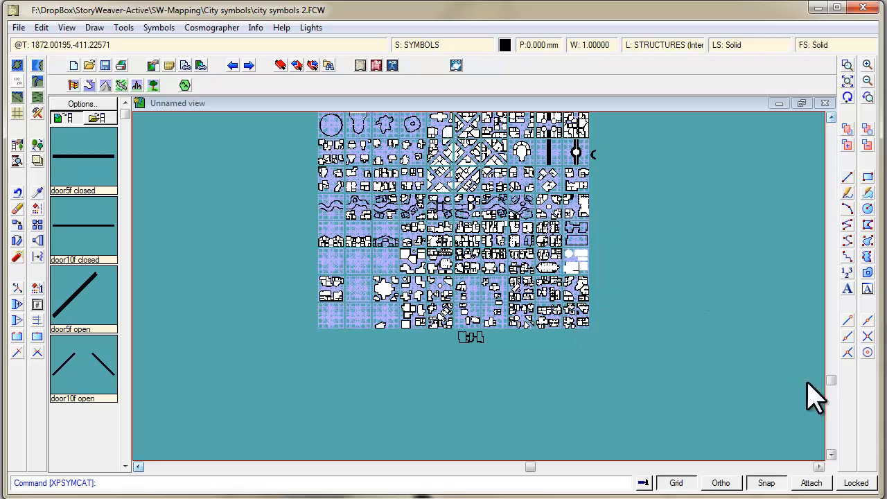
drag(831, 381, 812, 297)
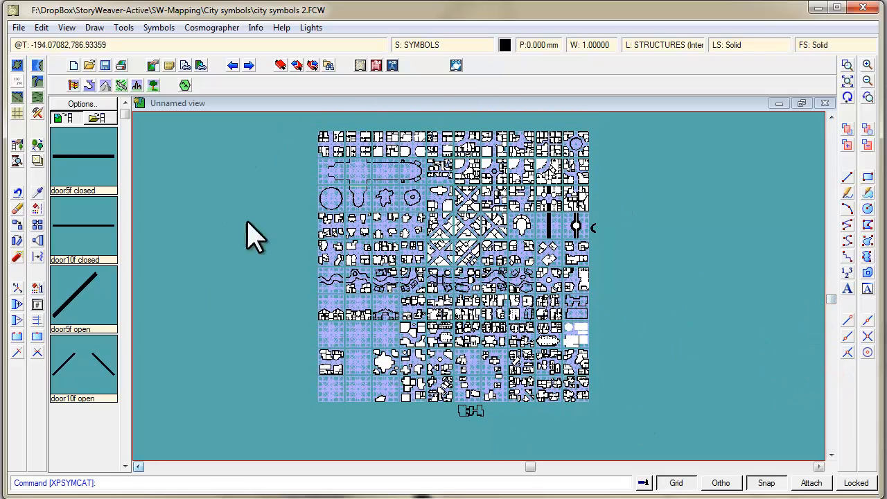
click(847, 64)
click(303, 329)
click(437, 427)
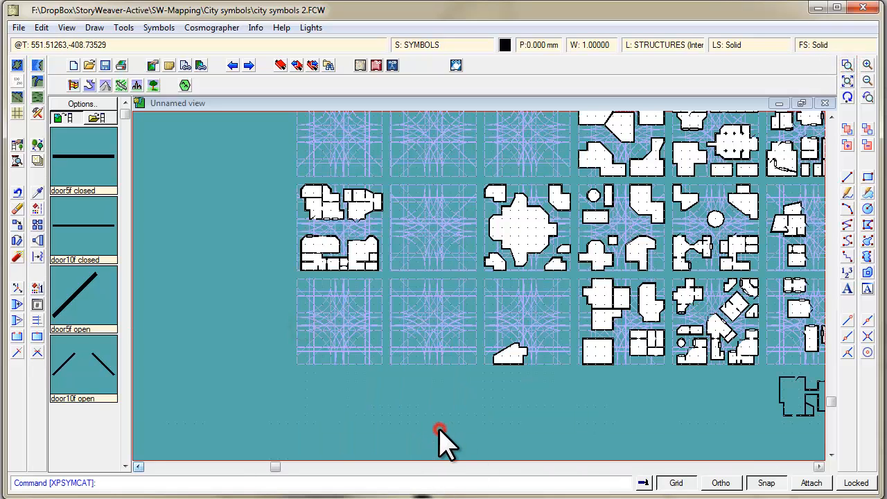
click(847, 64)
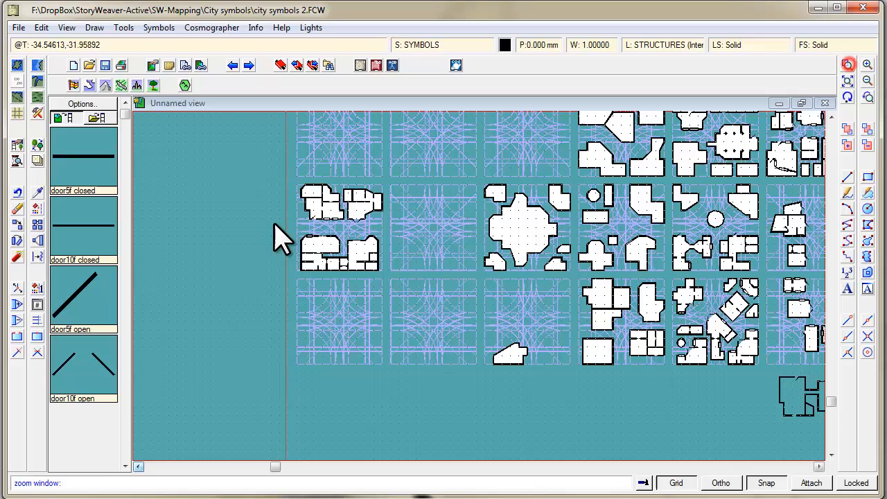
click(275, 173)
click(434, 288)
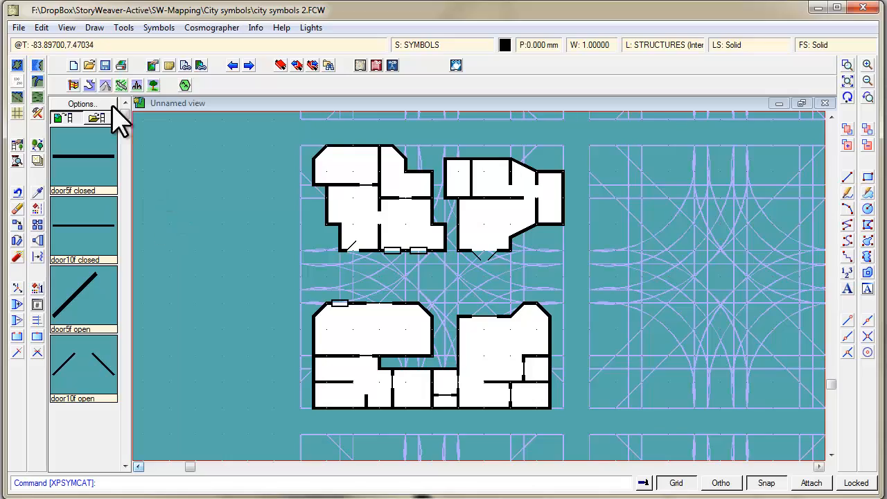
Make STRUCTURES (OUTLINE) the current layer and hide the STRUCTURES (Internal) layer
click(660, 45)
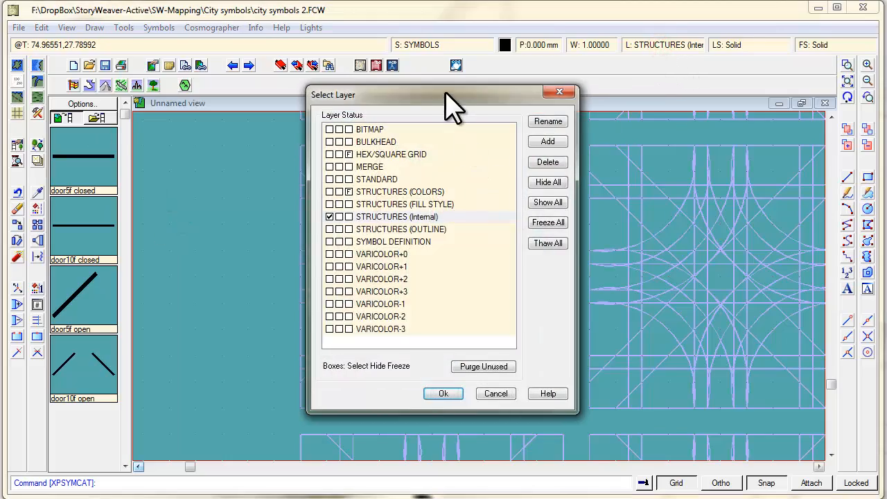
drag(445, 93, 700, 90)
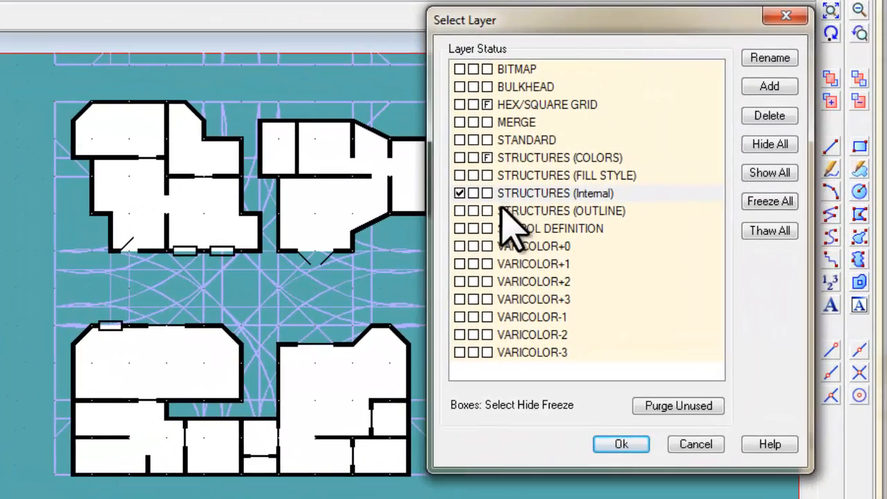
click(459, 210)
click(473, 193)
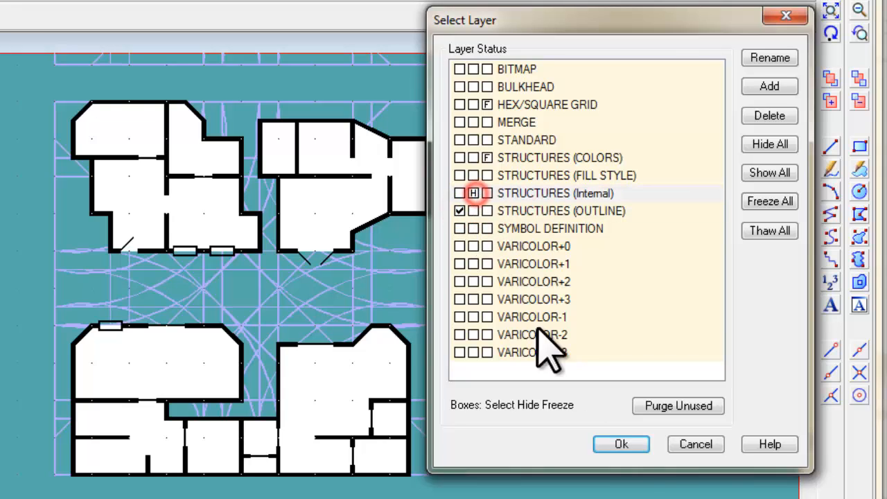
click(472, 193)
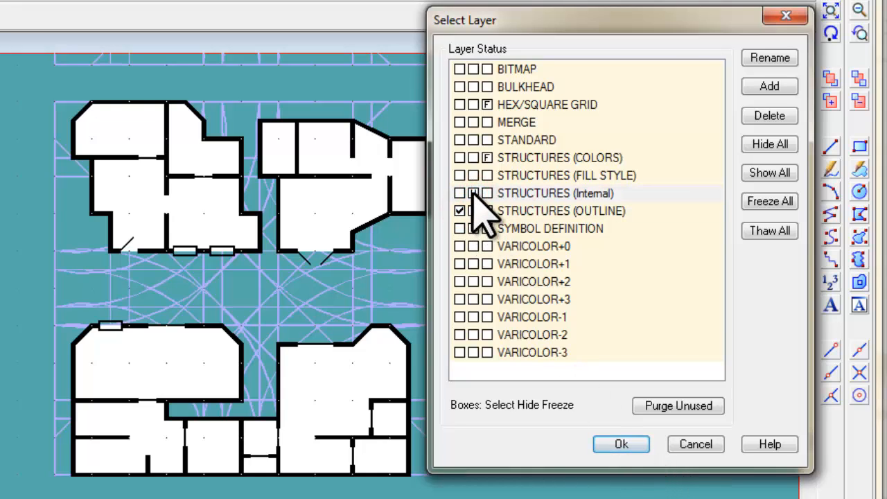
click(621, 447)
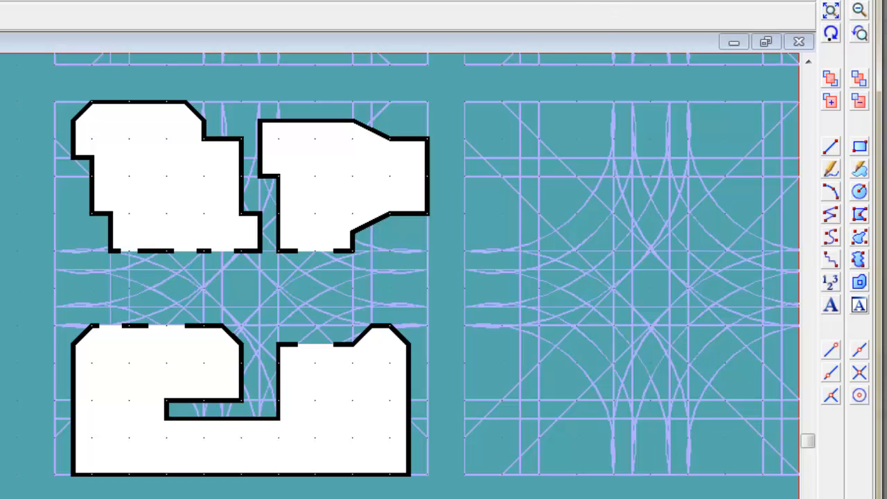
Make STRUCTURES (Internal) the current layer again so the interior walls, doors and windows are shown
click(447, 2)
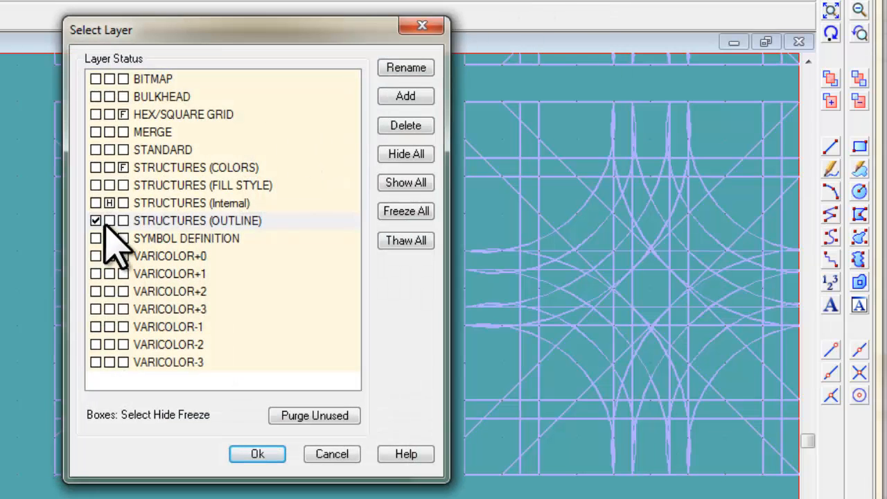
click(95, 203)
click(257, 454)
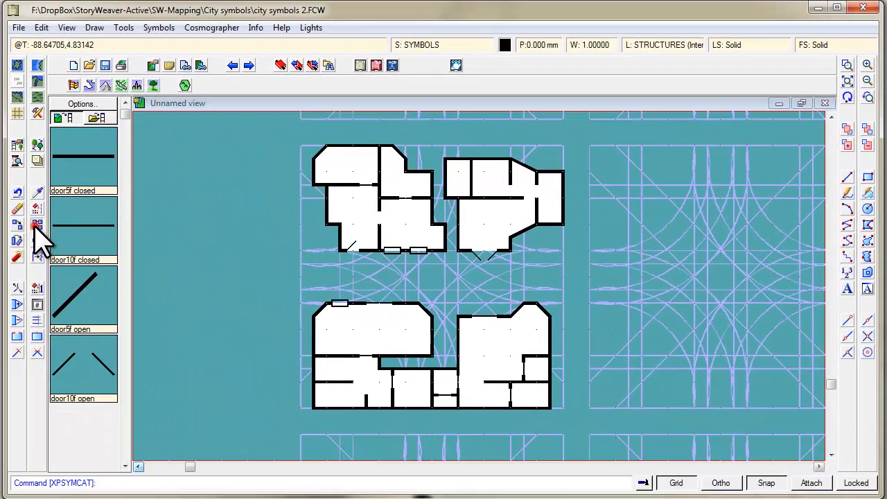
Try copying the block's buildings to the empty area west of the grid, and undo the copy
click(36, 225)
click(284, 133)
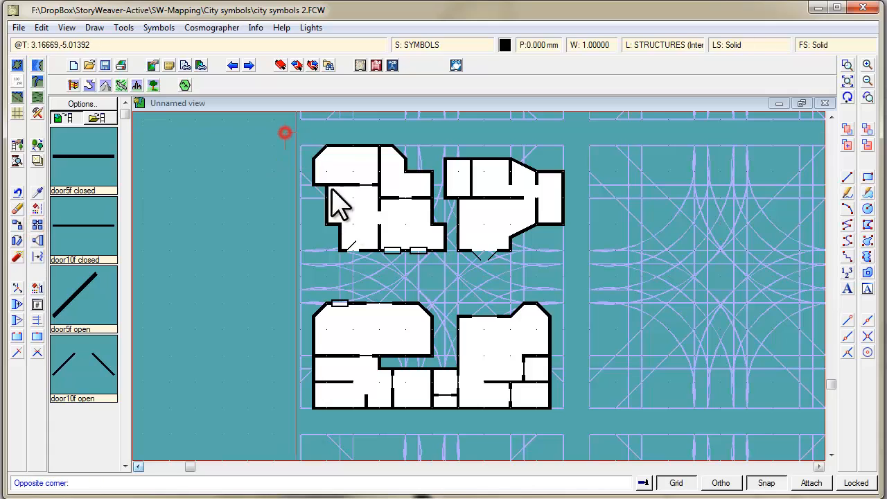
click(587, 409)
right_click(500, 303)
click(489, 308)
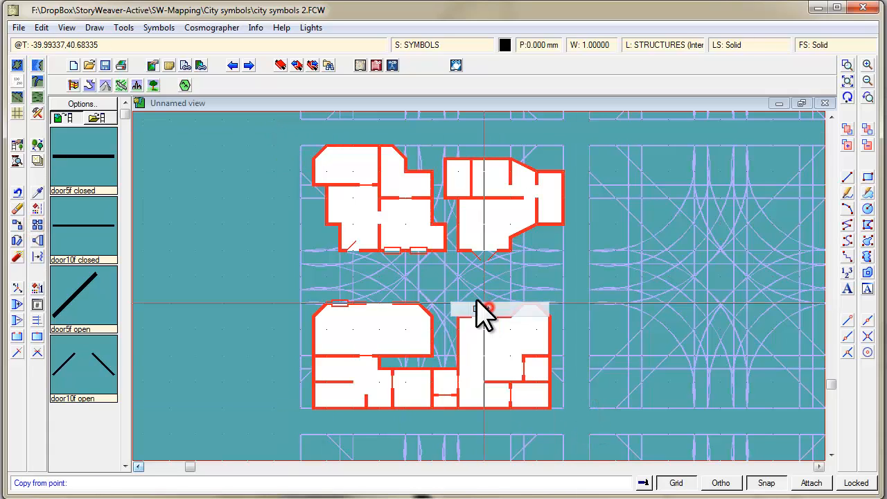
click(438, 289)
click(138, 466)
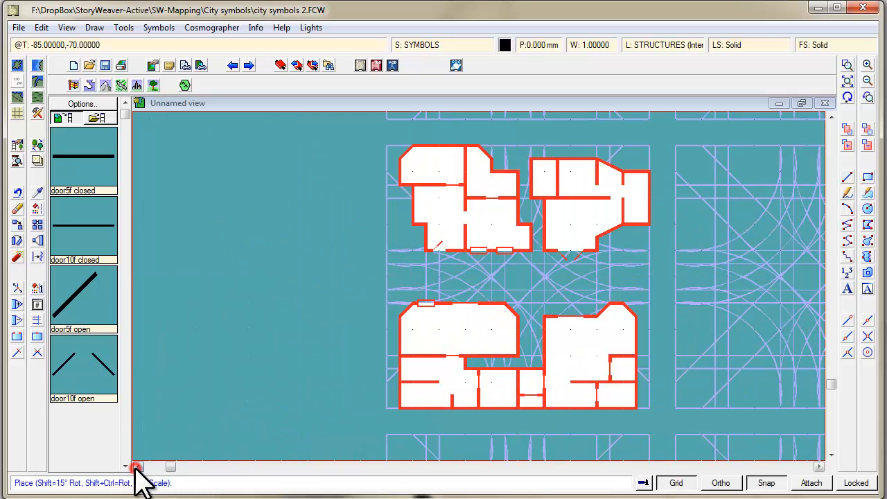
click(138, 467)
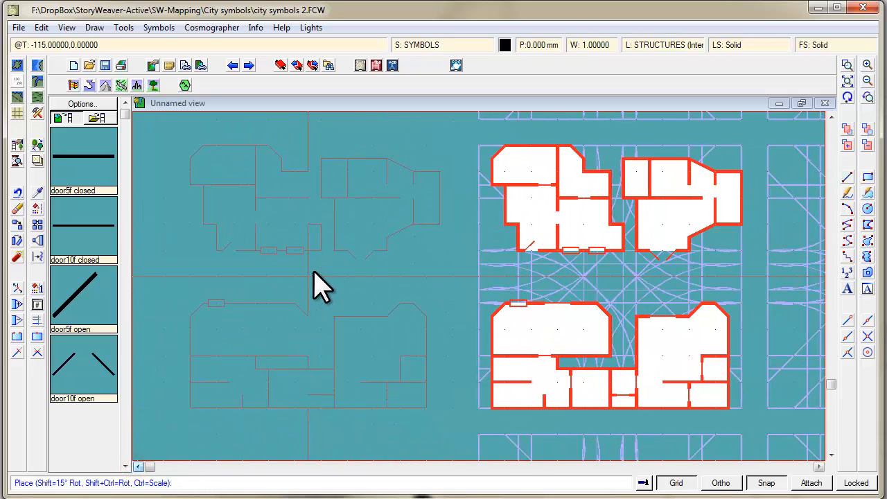
click(313, 276)
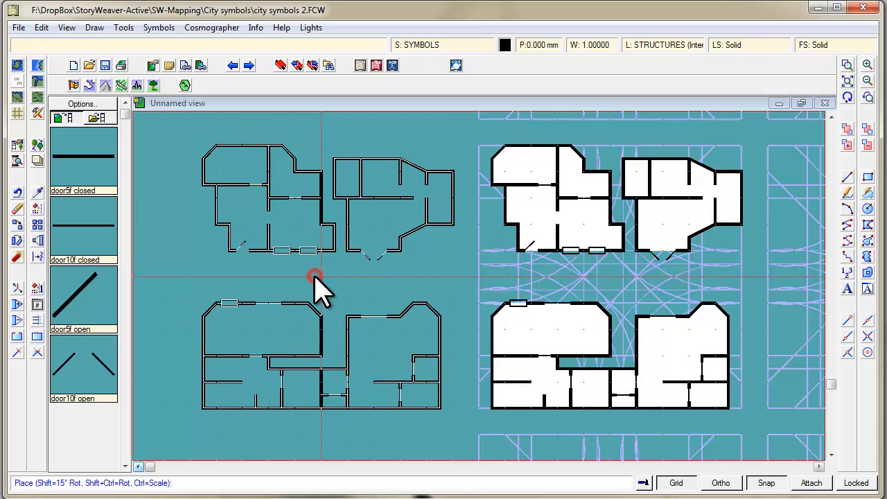
right_click(389, 273)
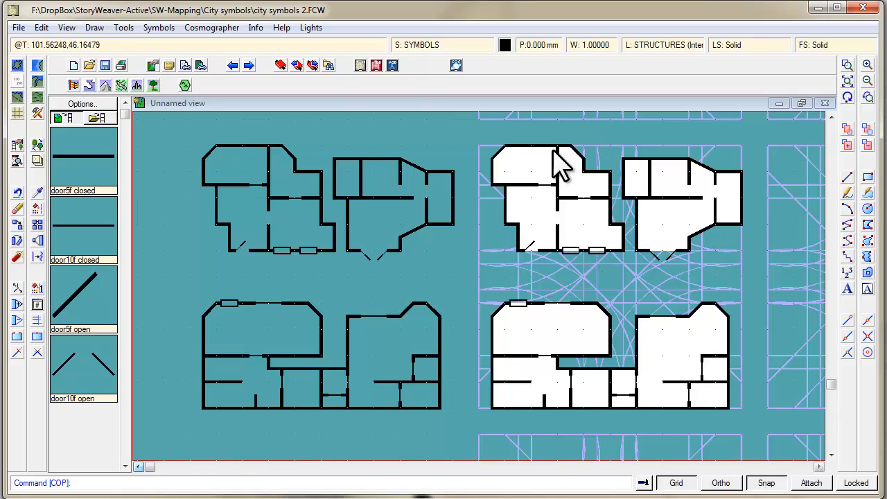
key(ctrl+z)
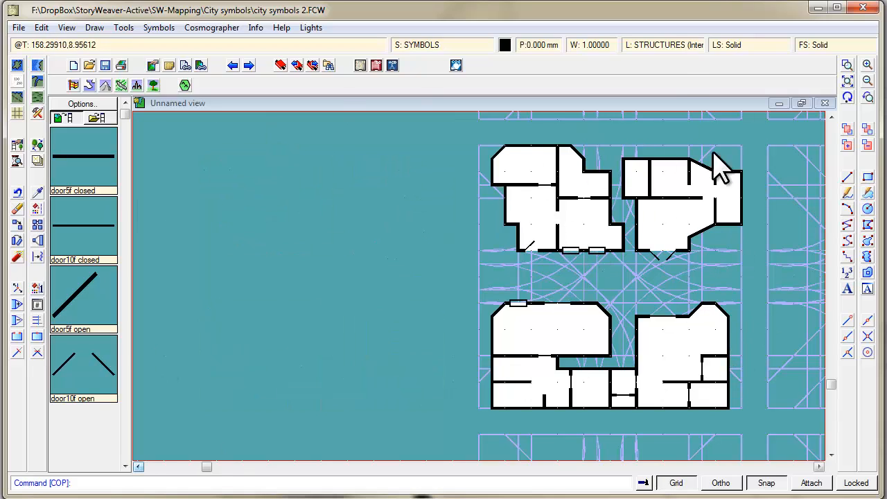
Thaw the STRUCTURES (COLORS) layer, keeping STRUCTURES (Internal) as the current layer
click(658, 45)
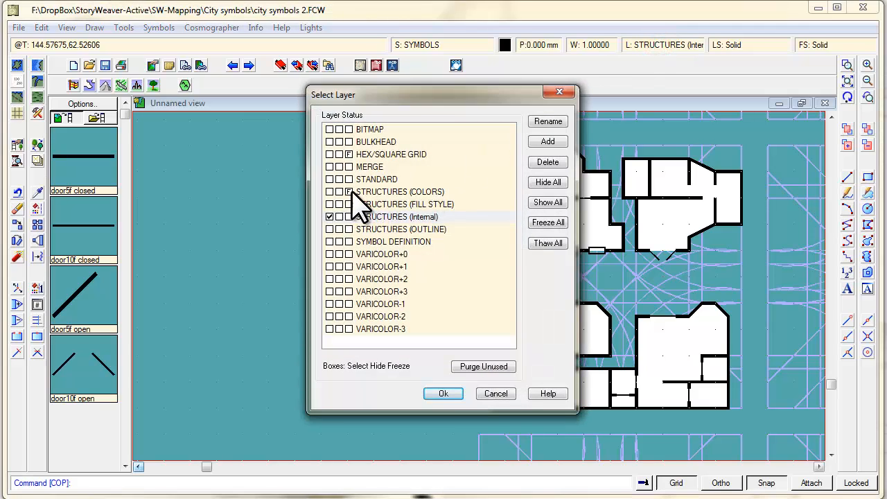
click(357, 192)
click(444, 393)
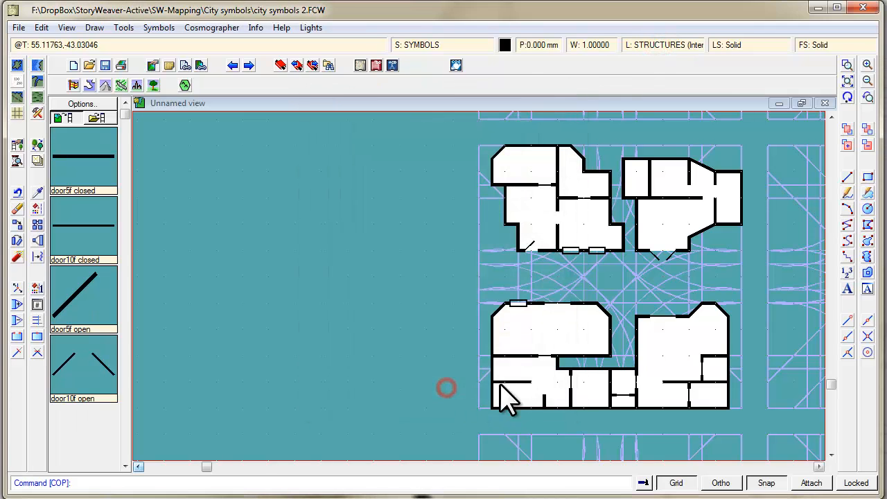
Copy the block's buildings with their white floor fills to the empty area west of the grid
click(36, 225)
click(444, 131)
click(778, 414)
right_click(617, 265)
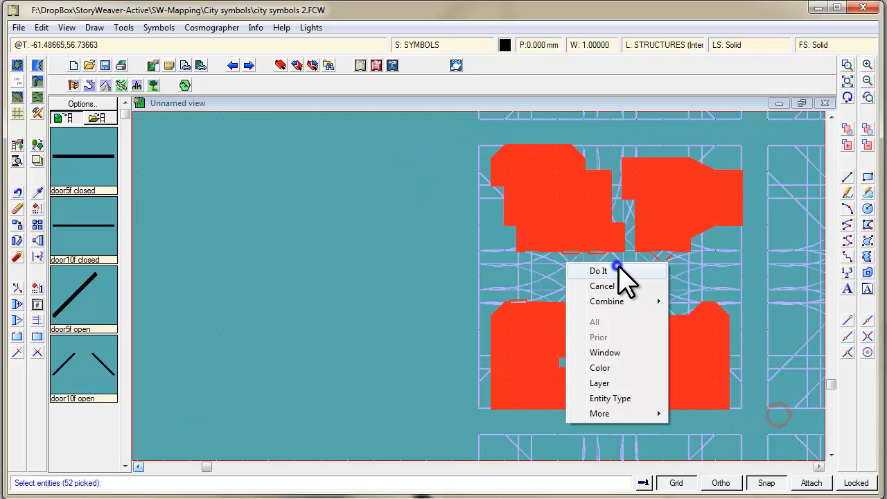
click(616, 271)
click(616, 284)
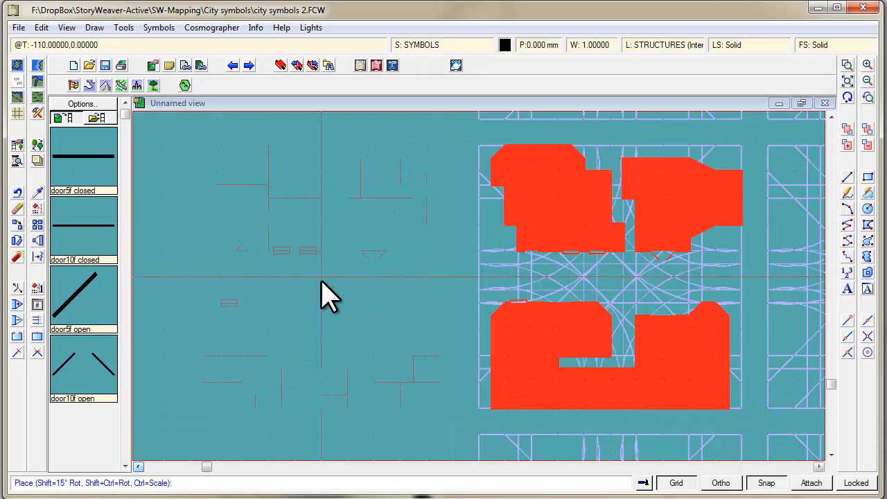
click(322, 291)
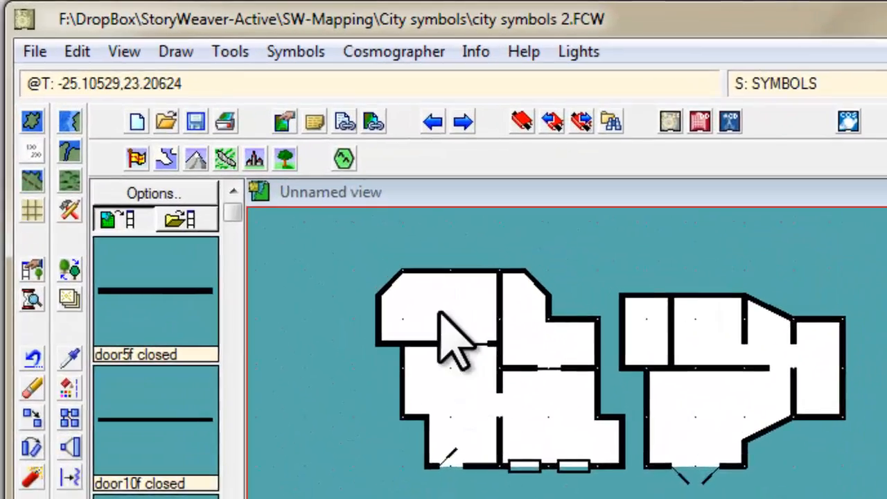
Start defining a new symbol from all the copied buildings west of the grid
click(292, 55)
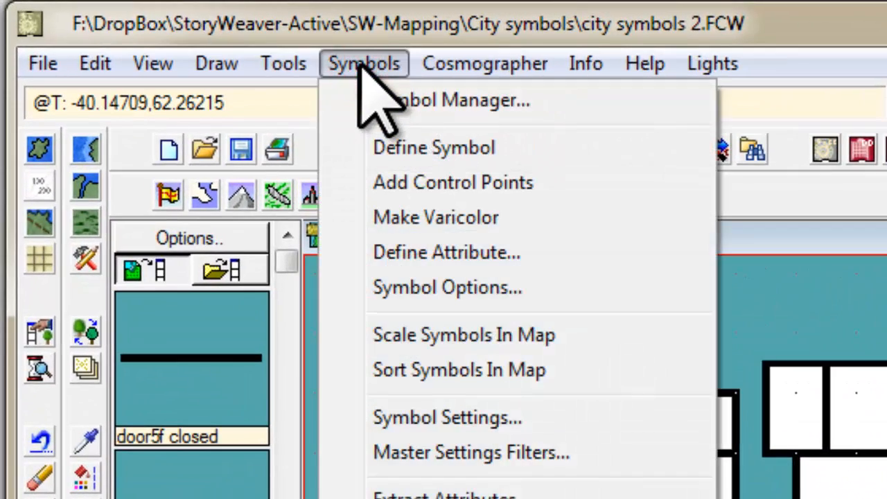
click(401, 142)
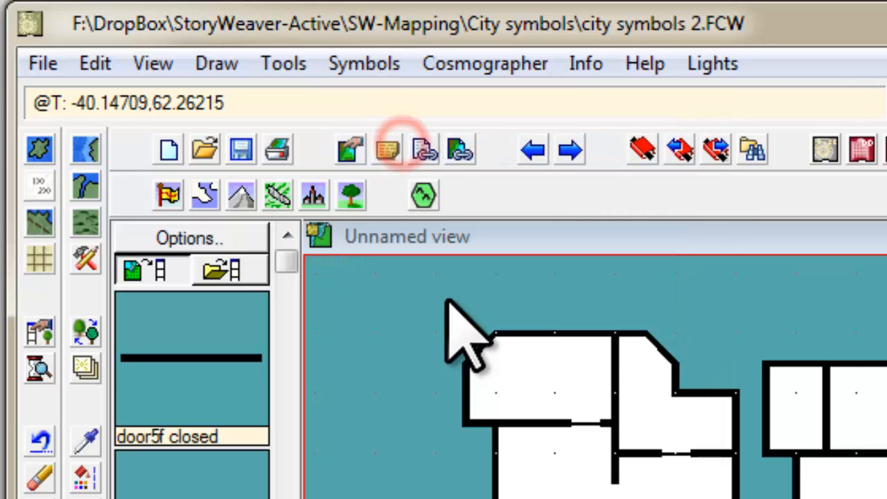
click(382, 297)
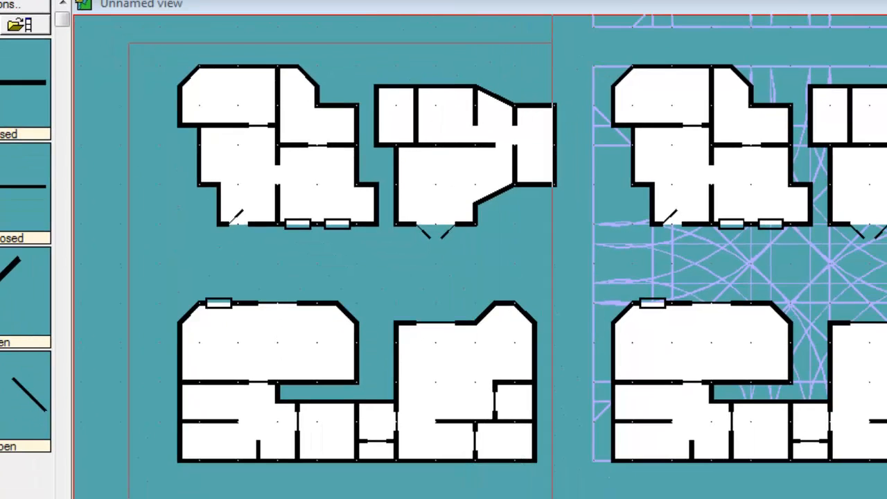
click(568, 489)
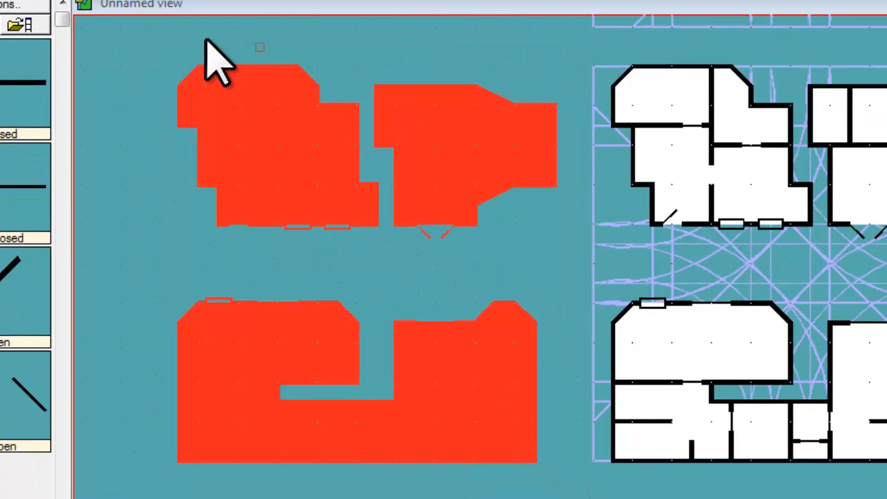
right_click(367, 267)
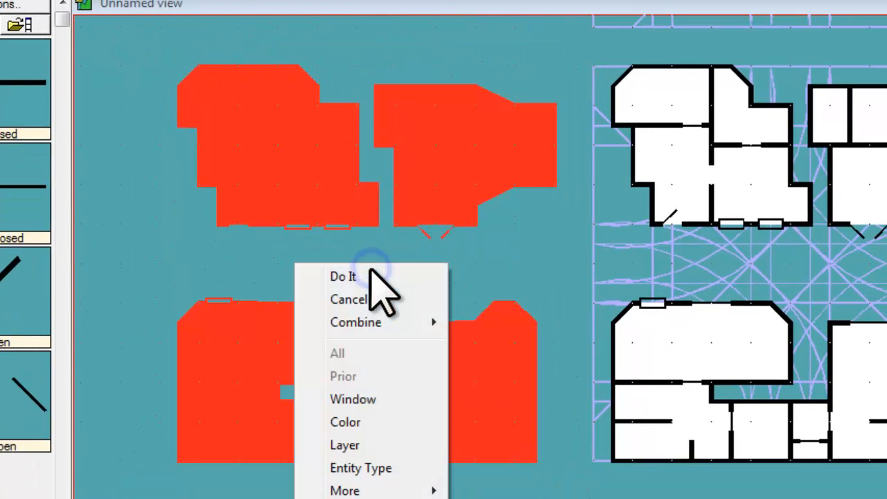
click(374, 277)
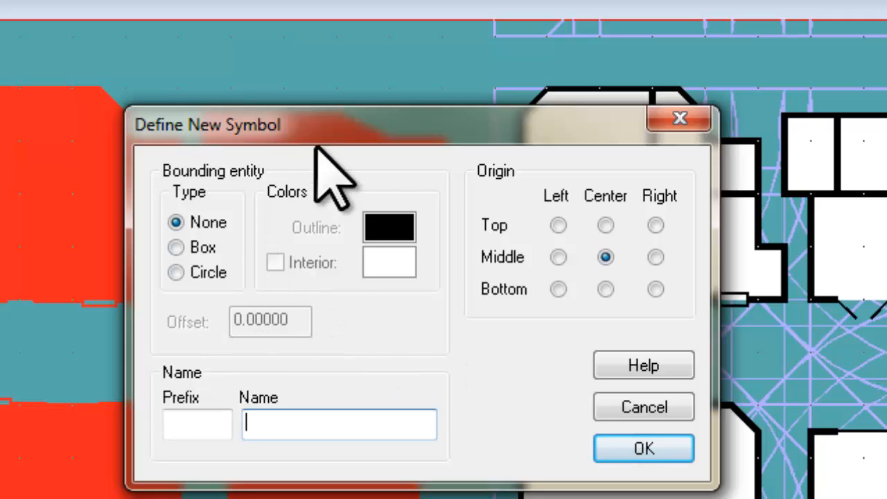
Name the new symbol with the prefix Commerial and the name 01, keeping its origin at the middle center, and create it
click(206, 424)
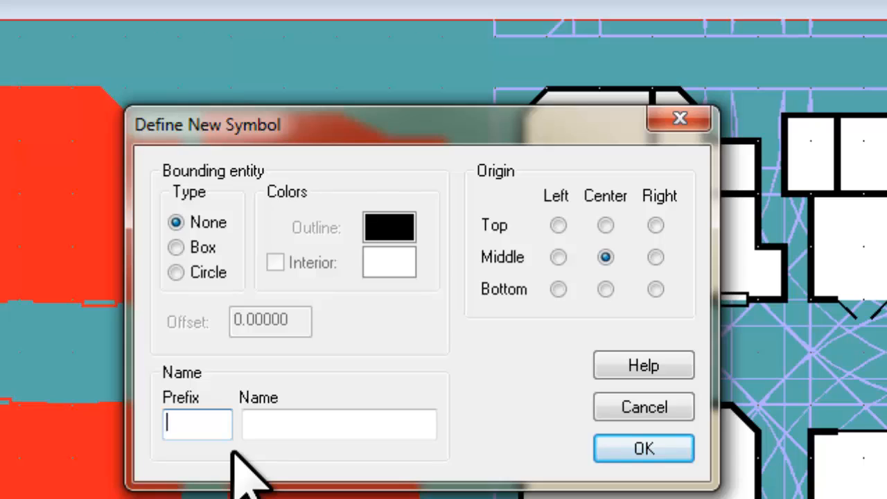
text(Commer)
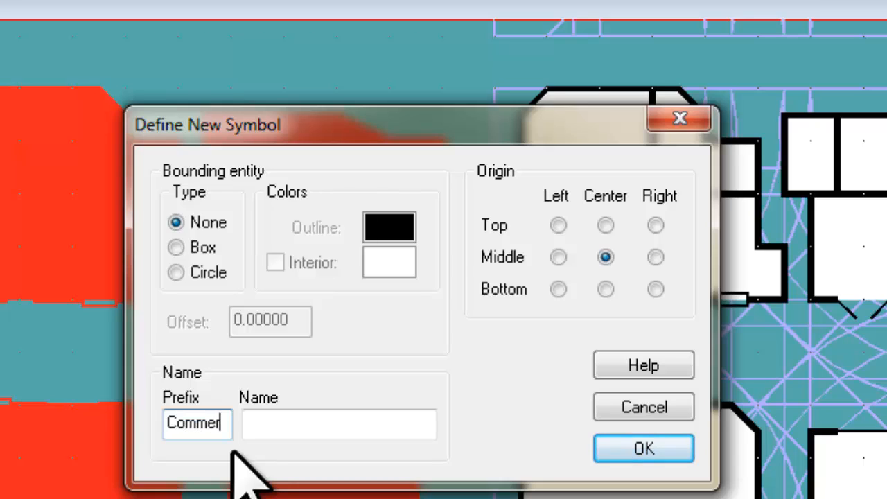
text(cial)
key(BackSpace)
key(BackSpace)
key(BackSpace)
key(BackSpace)
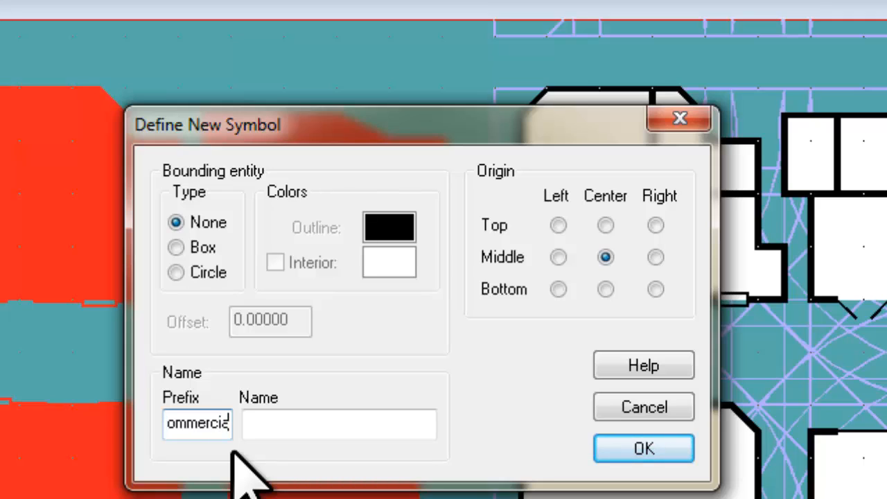
text(cial)
key(Tab)
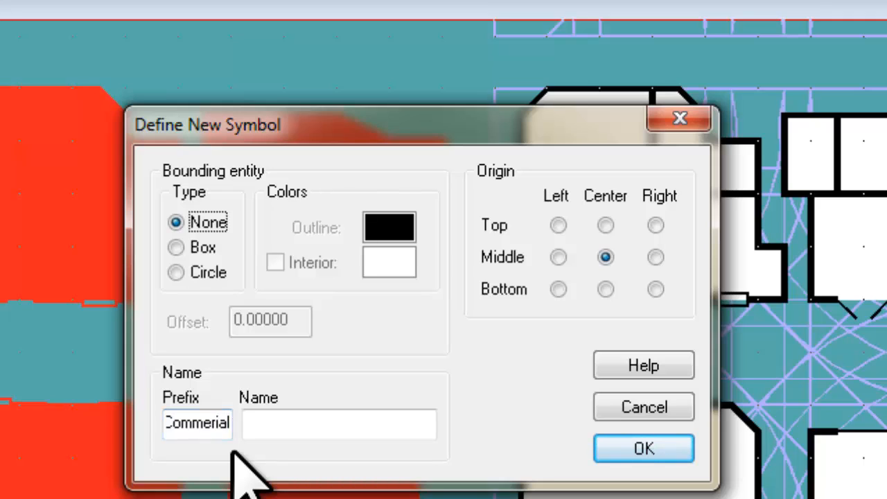
click(273, 424)
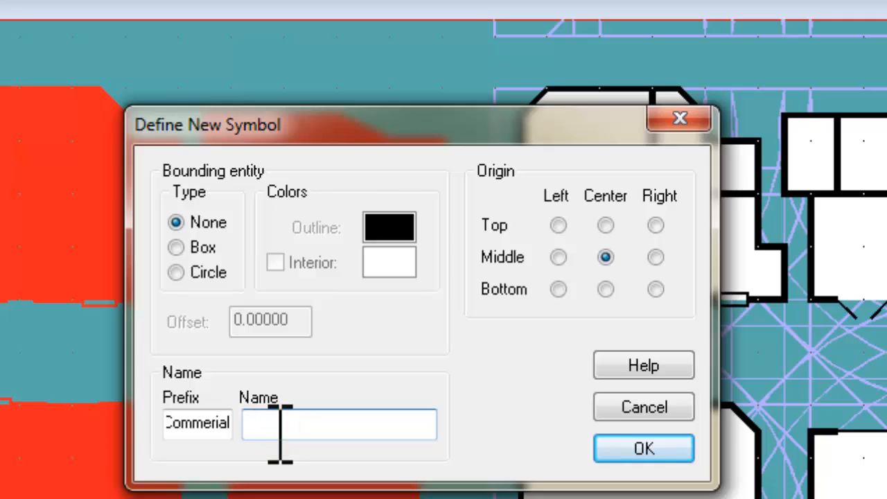
text(01)
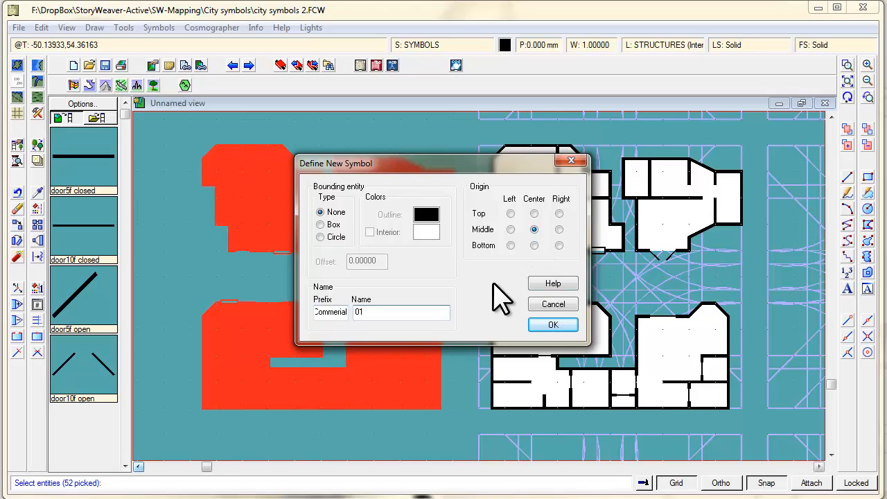
click(552, 324)
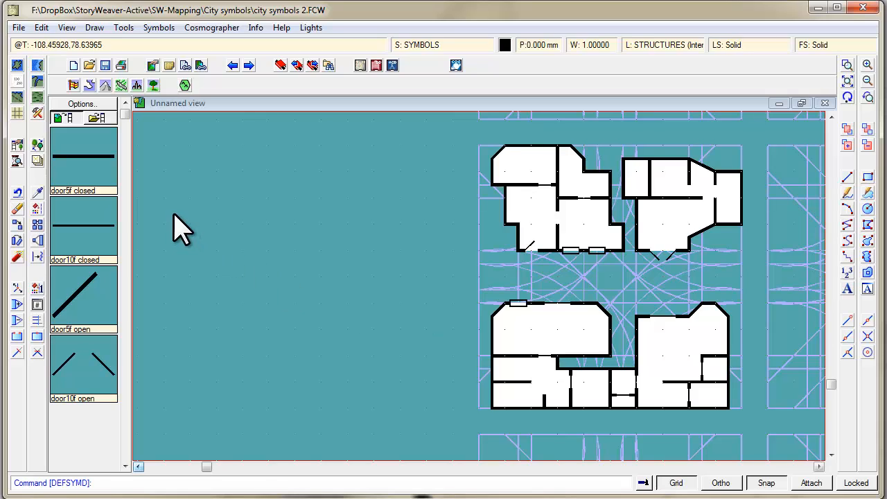
Find the new Commerial01 symbol in the drawing's own symbol list, and save the drawing
click(128, 167)
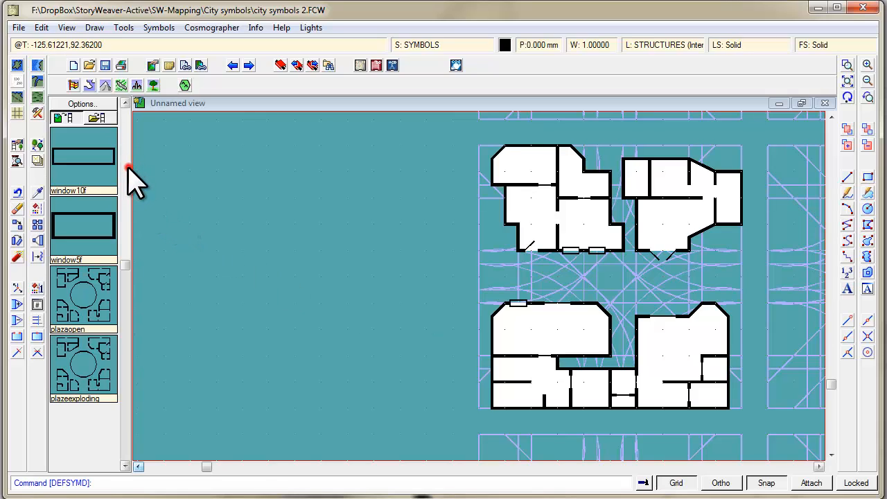
click(128, 167)
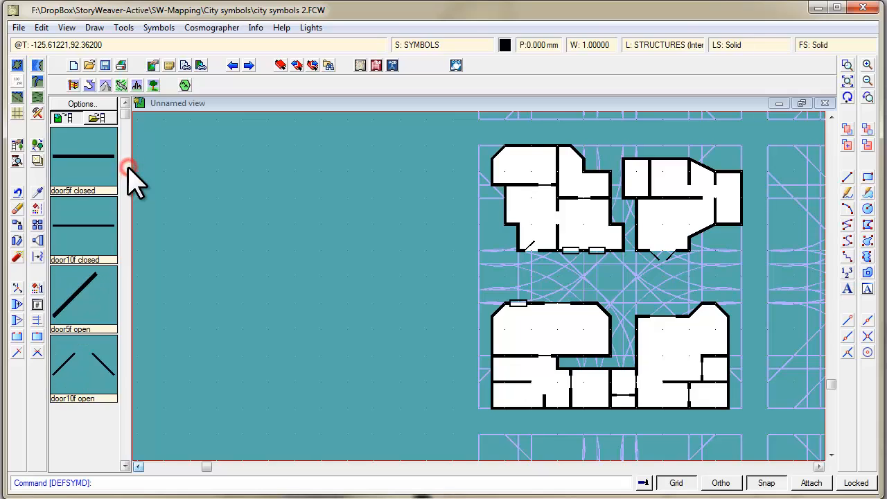
click(62, 116)
click(62, 117)
click(125, 220)
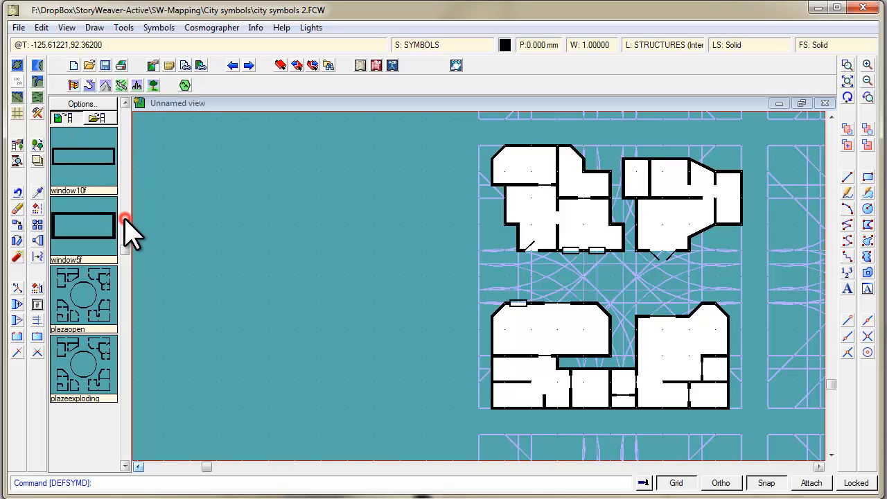
click(127, 282)
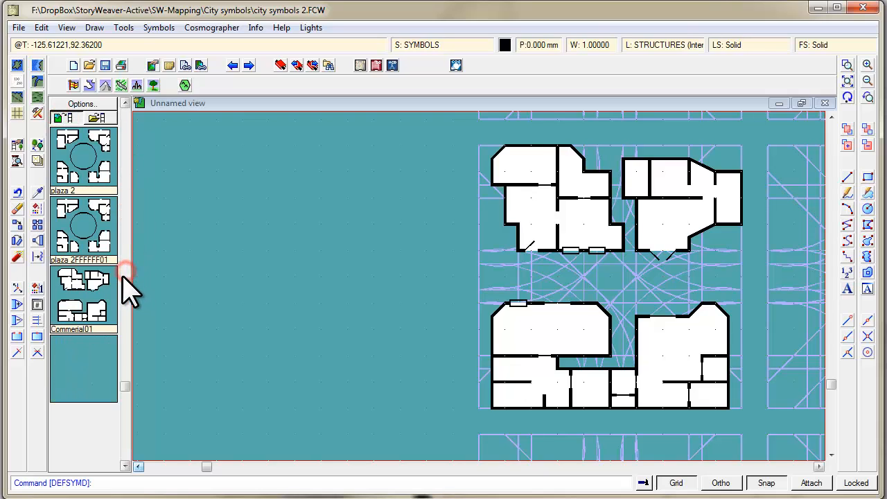
click(73, 297)
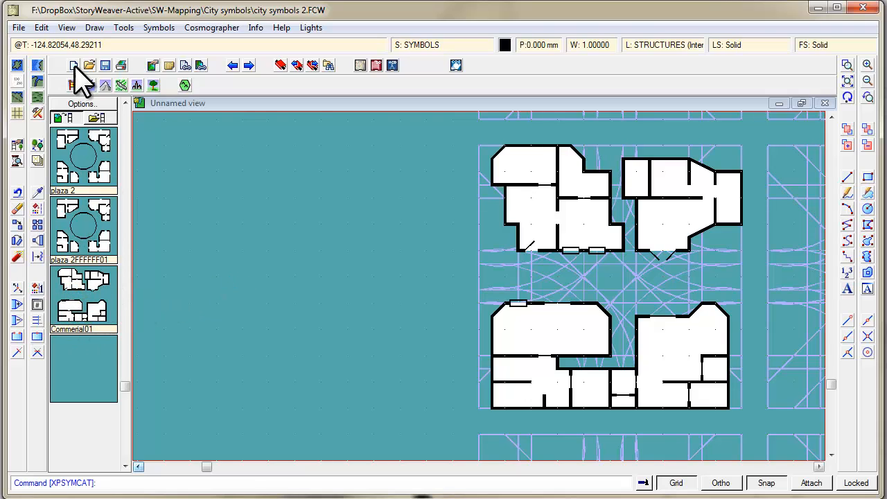
click(103, 68)
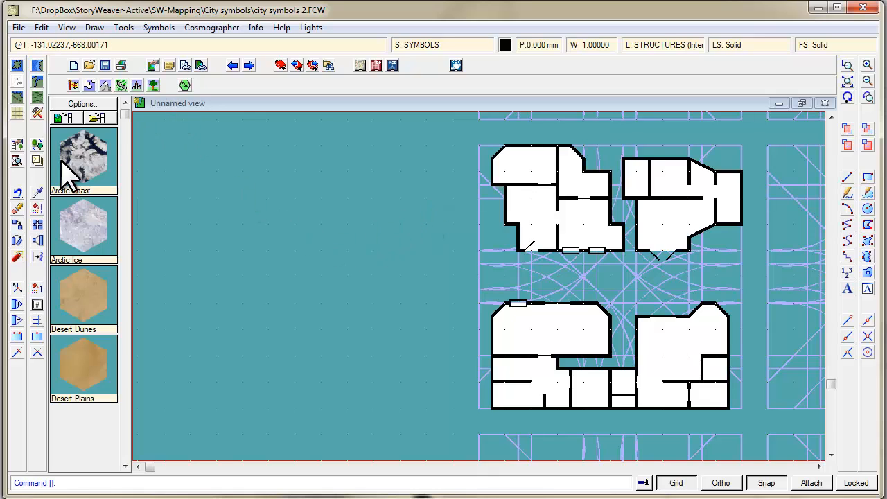
Open the Symbol Manager for the symbols defined in this drawing
click(163, 28)
click(227, 97)
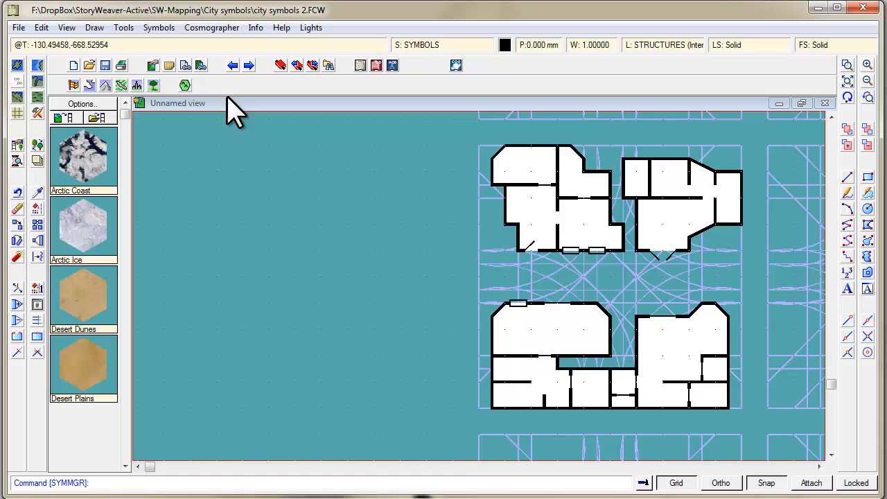
click(223, 28)
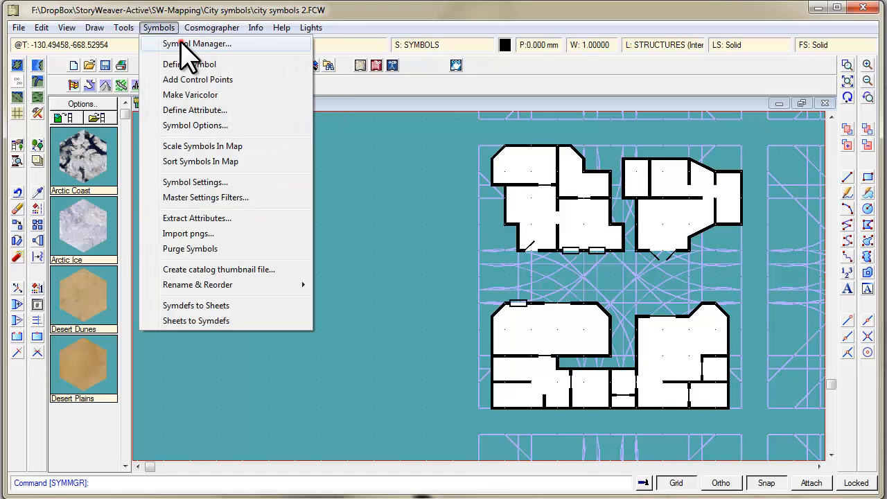
click(181, 44)
click(286, 78)
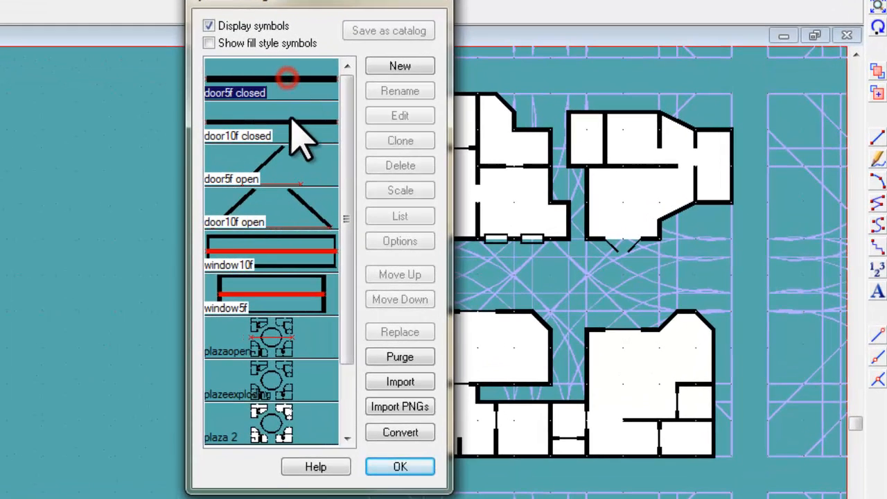
ctrl+click(293, 122)
ctrl+click(289, 161)
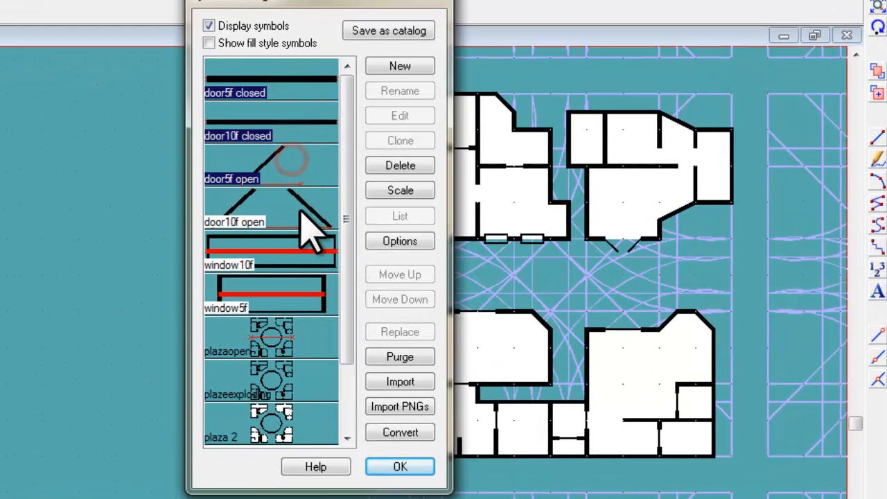
ctrl+click(299, 253)
ctrl+click(295, 291)
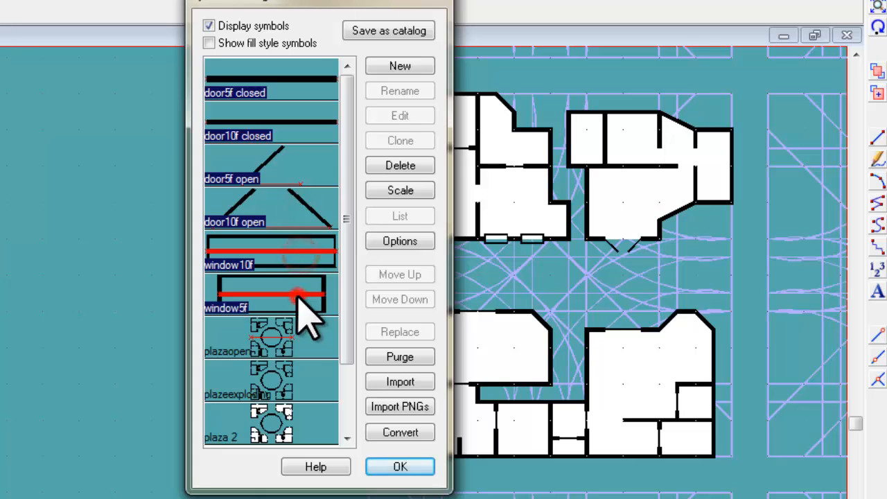
drag(350, 326, 361, 409)
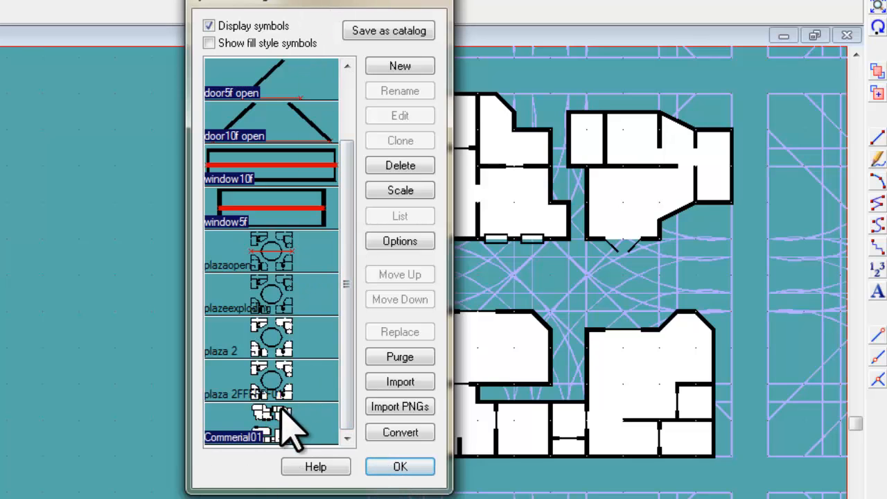
Set only the Commerial01 symbol to explode on placement in its symbol settings
click(309, 424)
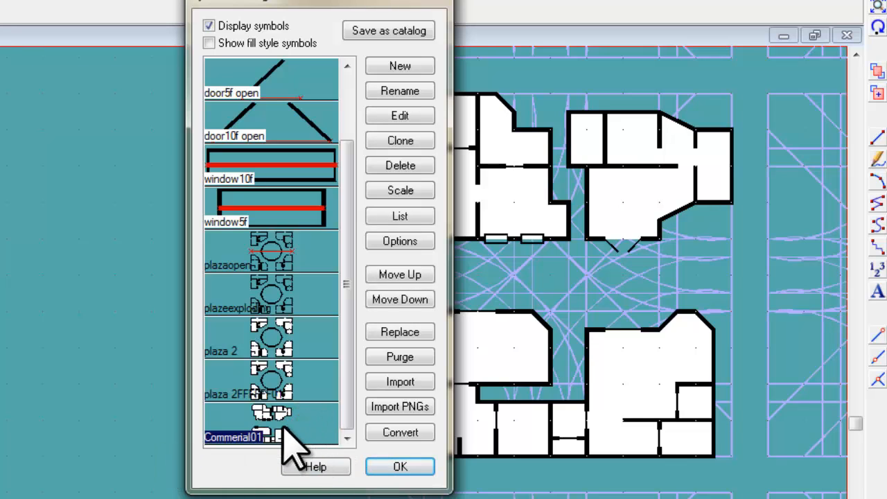
click(422, 240)
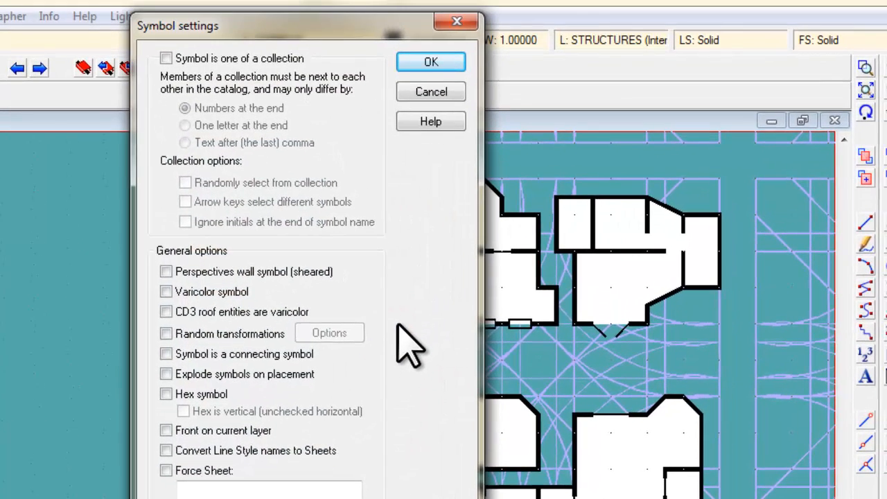
click(165, 374)
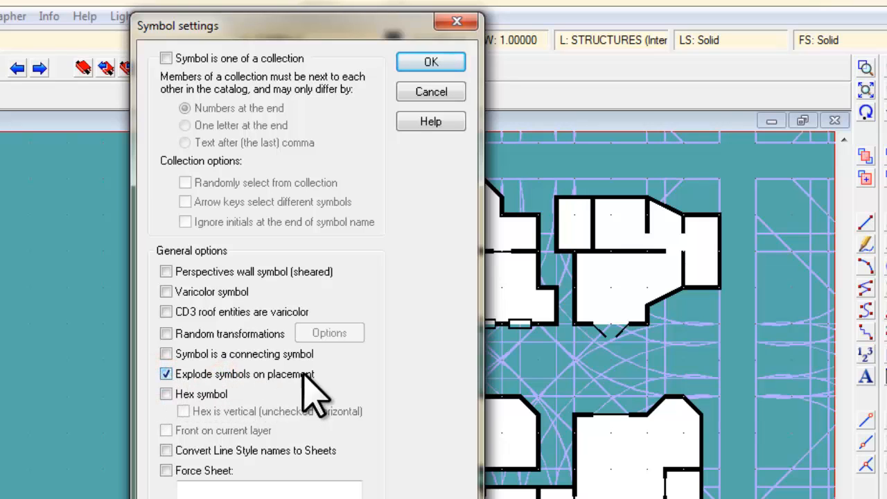
click(424, 62)
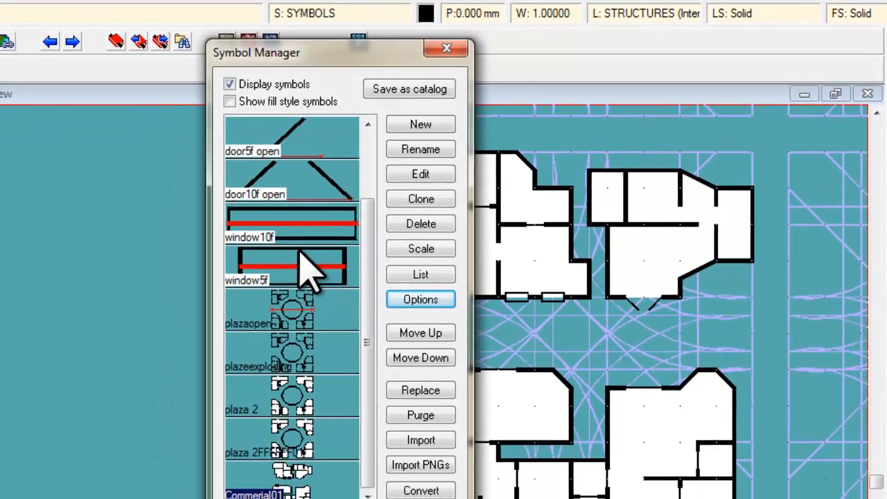
Save the six door and window symbols together with Commerial01 as the catalog city symbols 2.FSC in the City symbols folder, and close the Symbol Manager
ctrl+click(300, 256)
ctrl+click(301, 219)
ctrl+click(294, 173)
ctrl+click(299, 133)
click(369, 150)
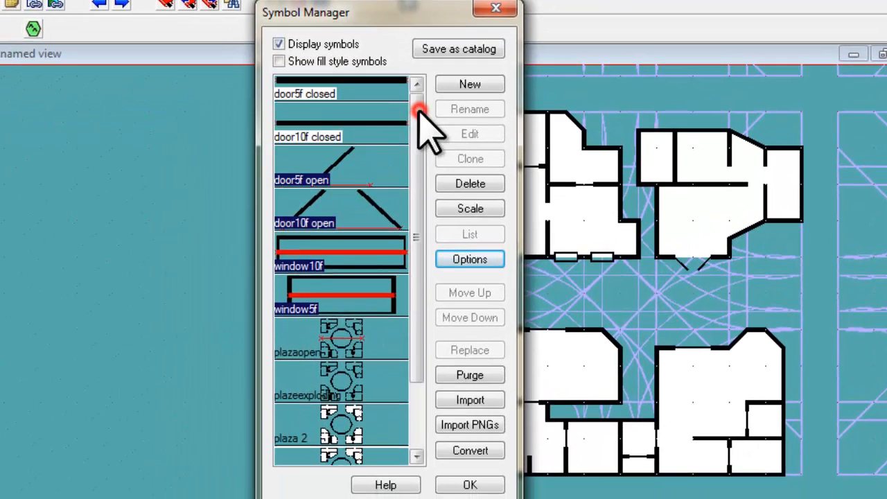
ctrl+click(343, 97)
scroll(388, 332, down, 2)
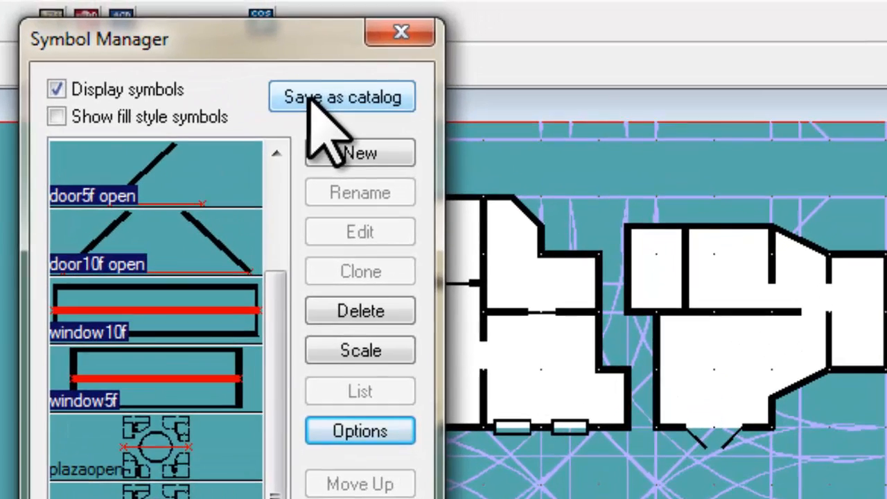
click(311, 97)
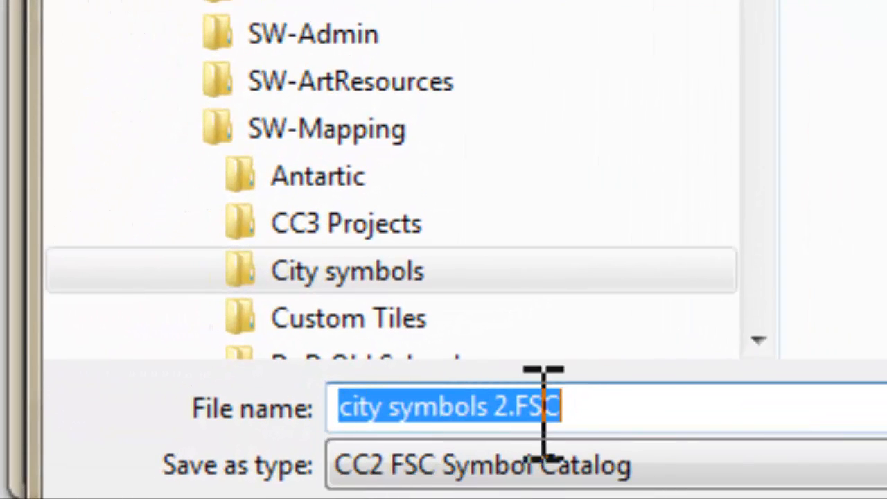
drag(591, 409, 544, 407)
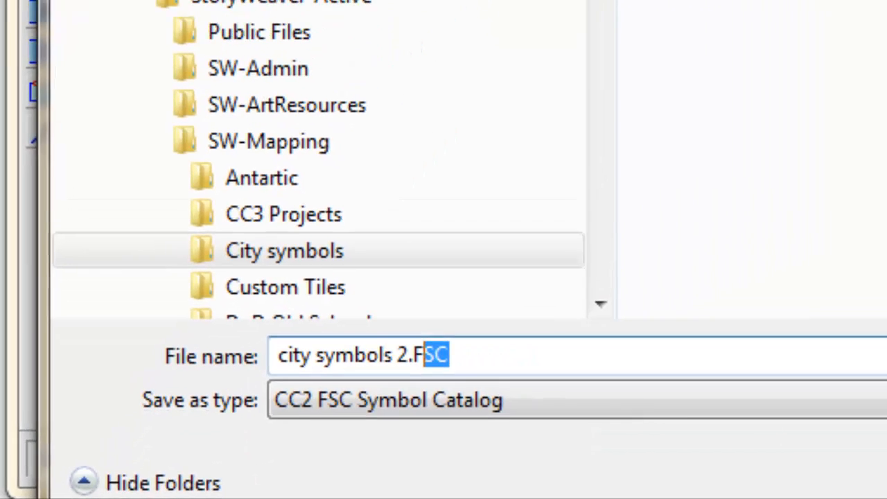
click(756, 487)
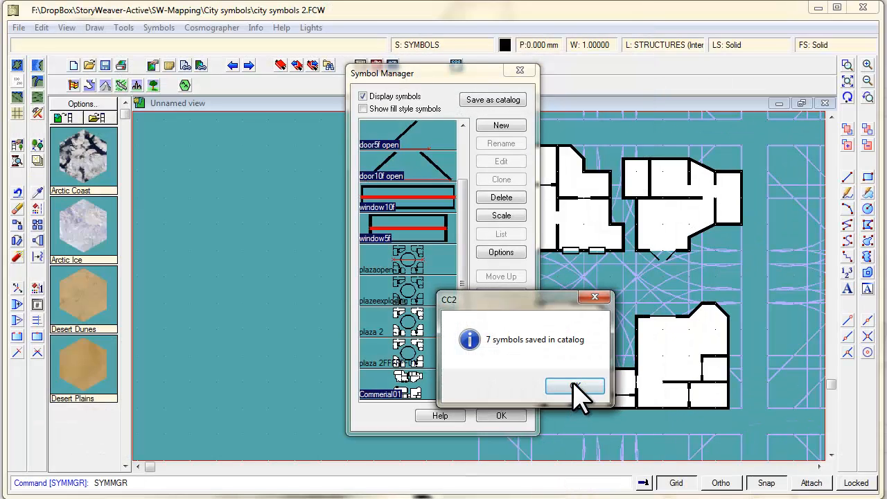
click(574, 386)
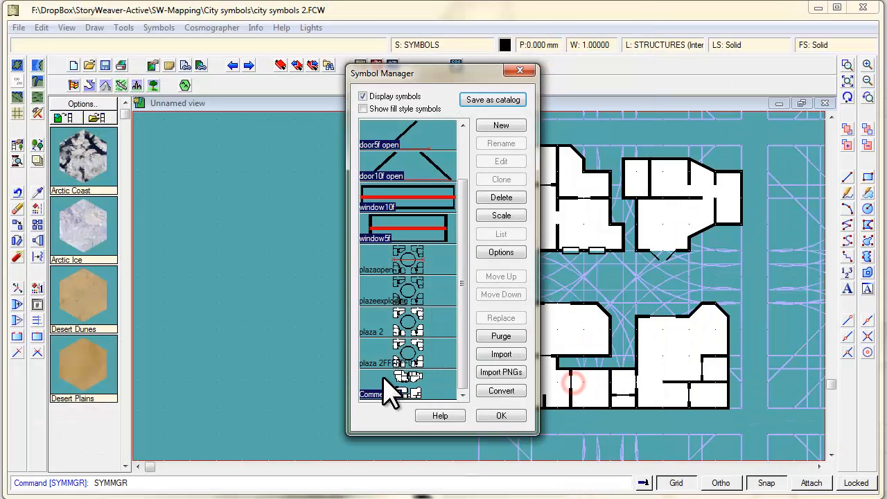
click(520, 69)
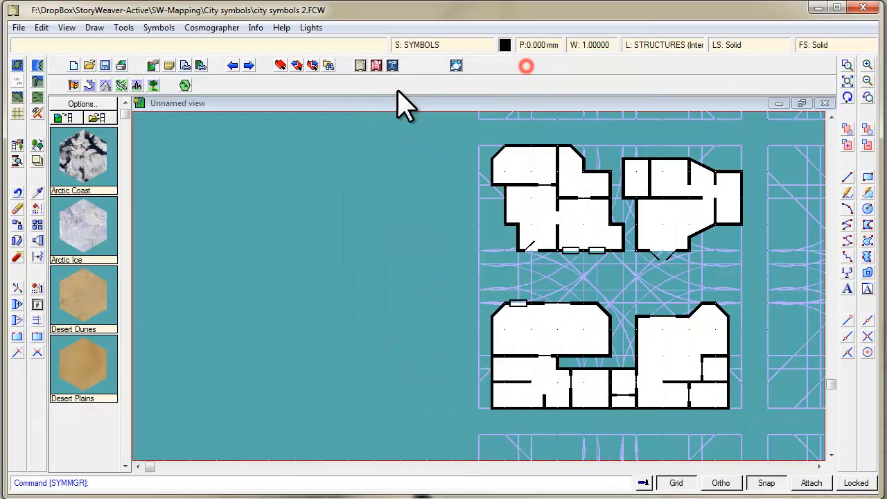
Start a new Cities map from the pre-defined Annual Modern City 800m x 1000m template, without saving changes to the symbol drawing
click(22, 28)
click(33, 43)
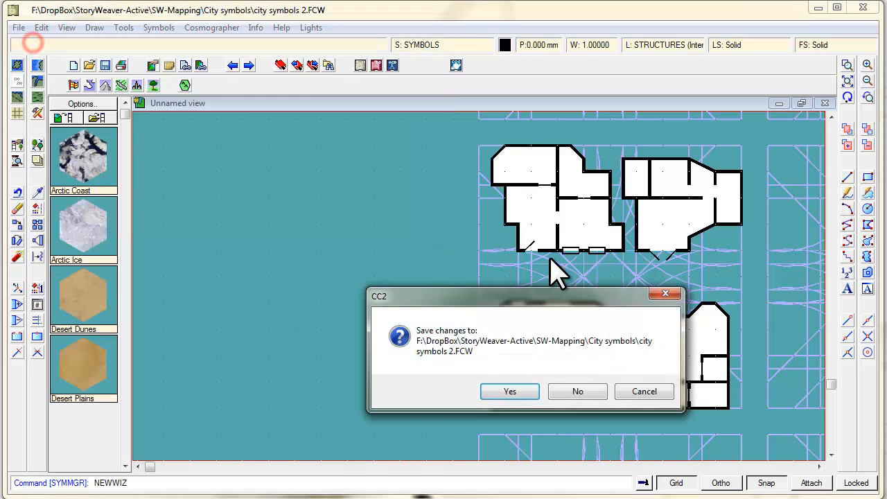
click(576, 392)
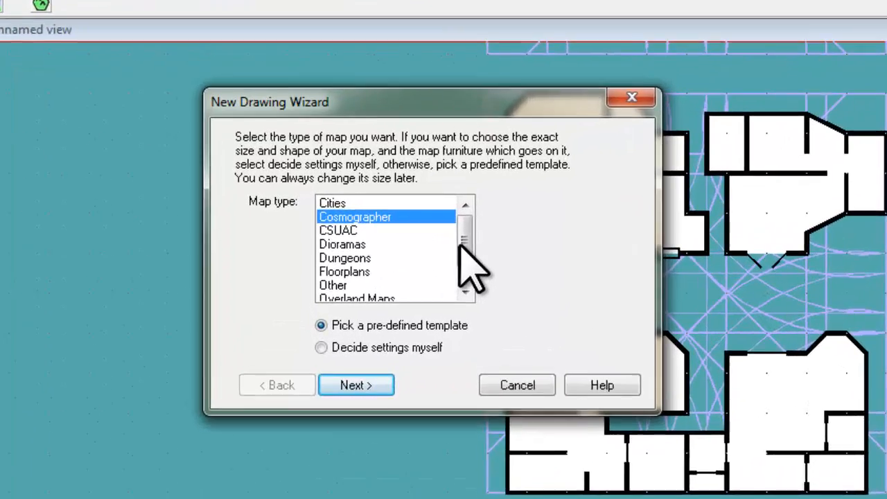
mouse_move(463, 241)
mouse_down()
mouse_move(471, 254)
mouse_move(467, 224)
mouse_up()
click(362, 178)
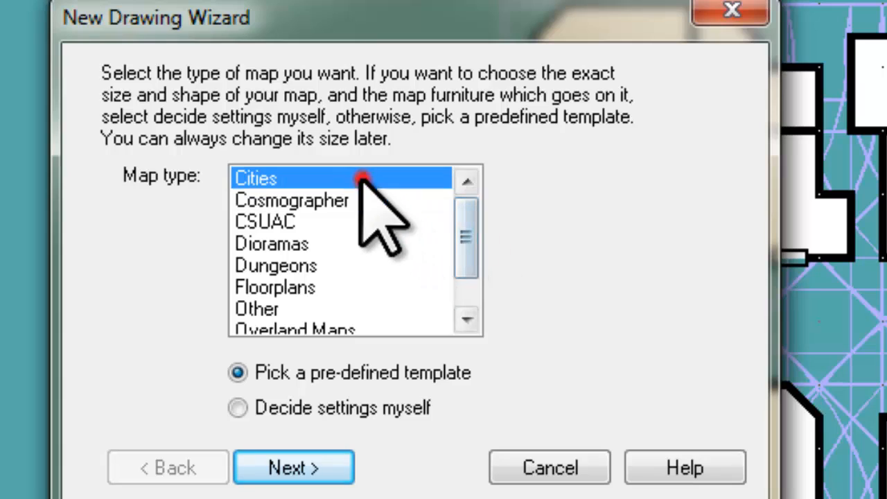
click(312, 470)
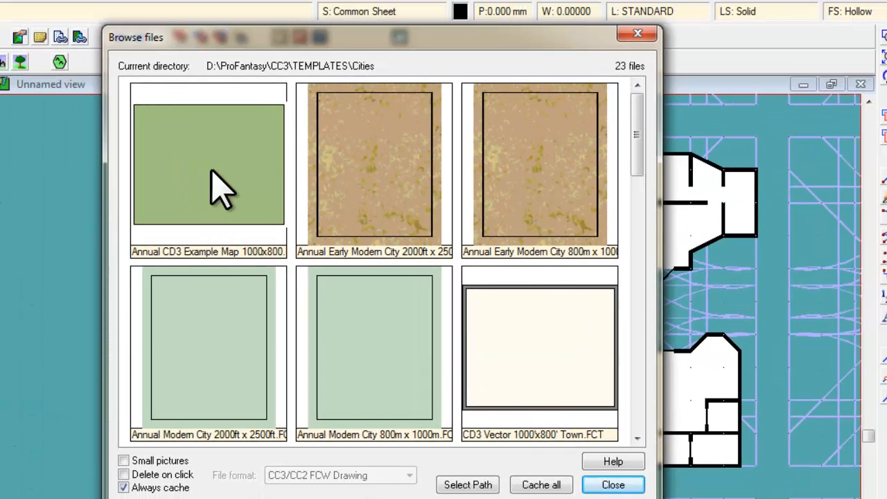
click(370, 315)
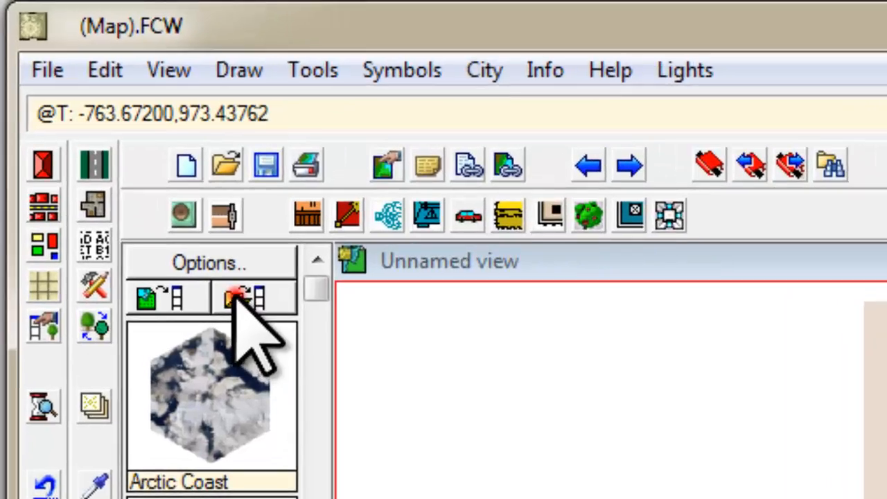
Start loading a symbol catalog file and browse to the DropBox > StoryWeaver-Active folder on the Work (F:) drive
click(81, 115)
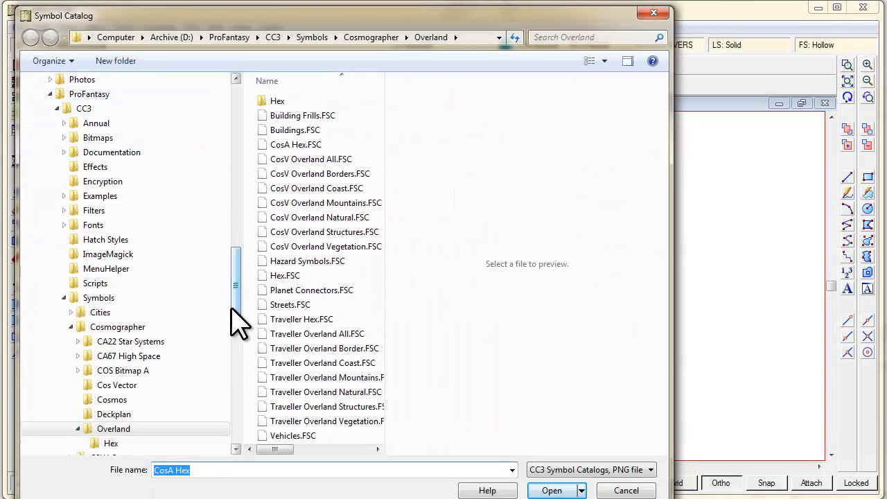
drag(233, 293, 235, 170)
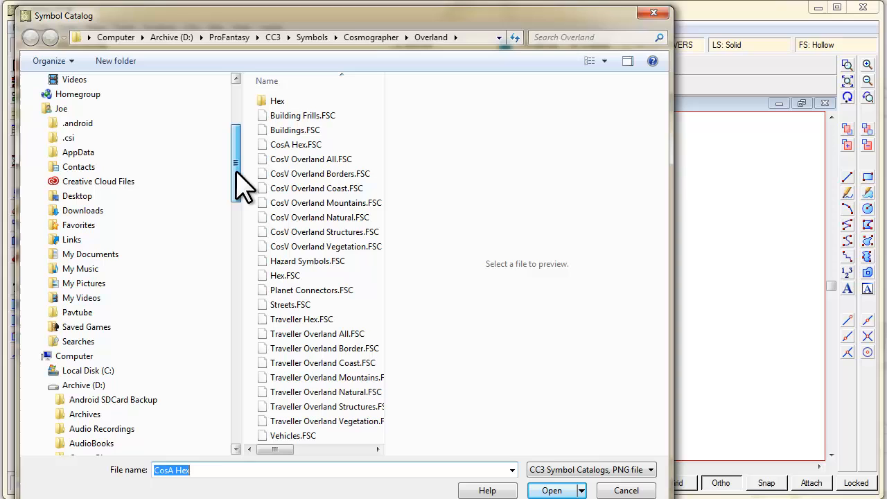
click(43, 384)
click(78, 414)
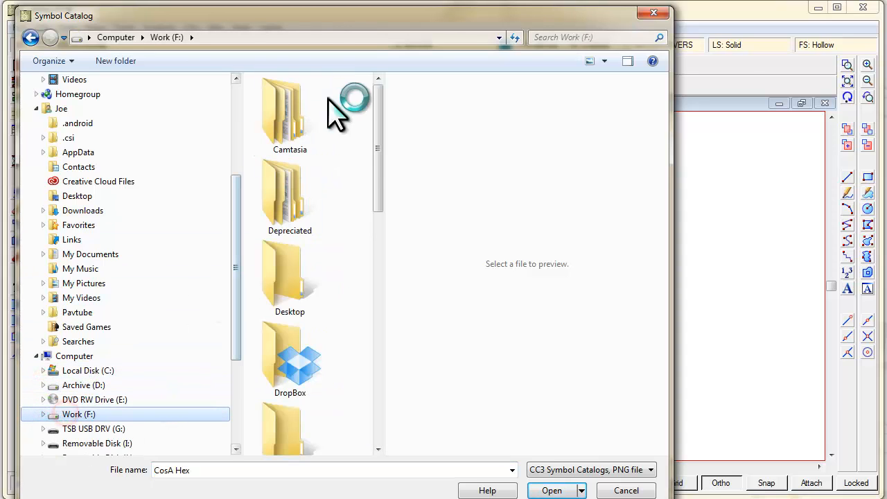
drag(374, 186, 379, 238)
double_click(283, 181)
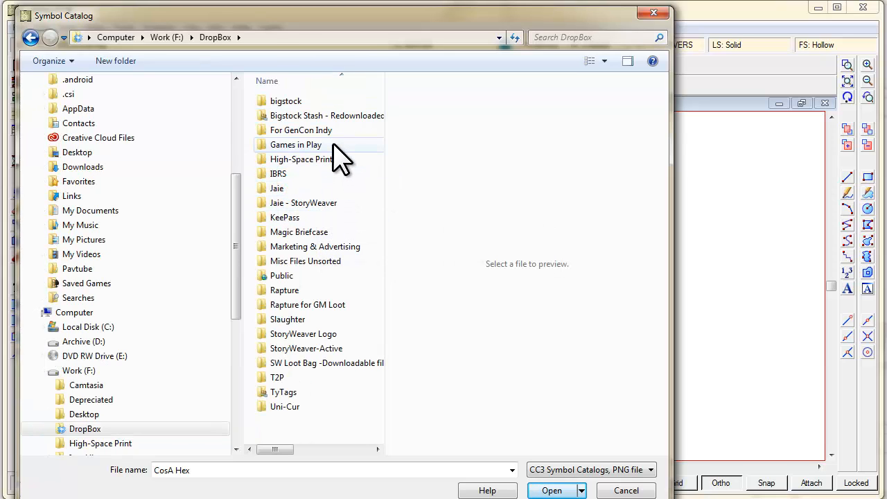
double_click(317, 348)
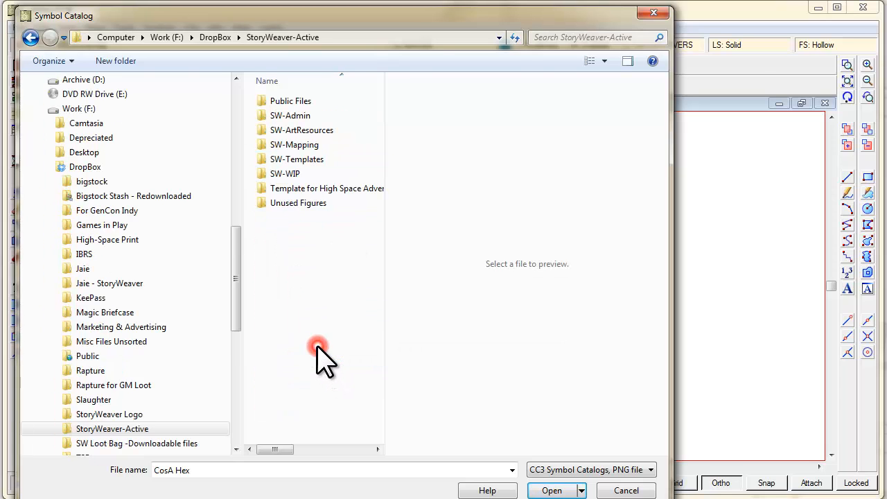
double_click(291, 175)
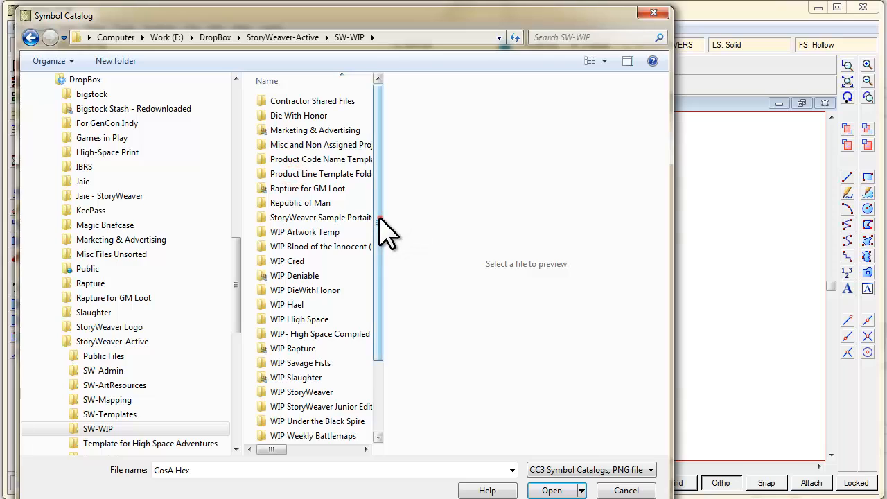
drag(380, 219, 417, 212)
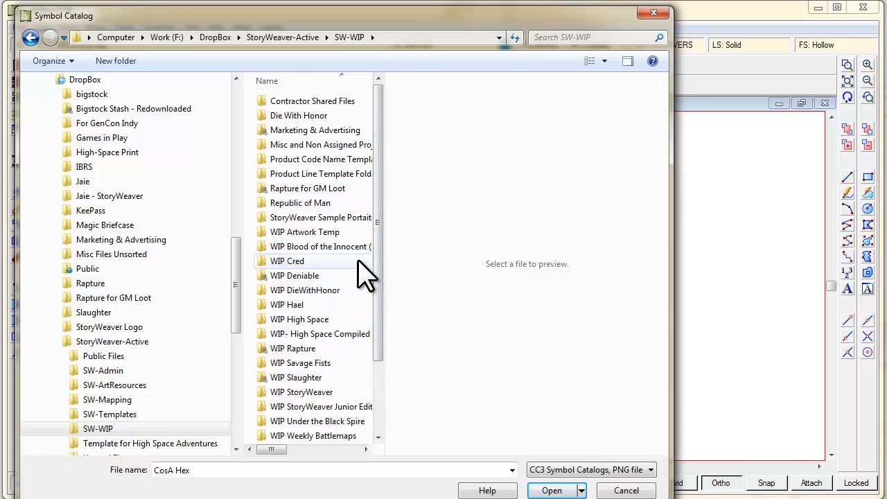
scroll(360, 270, down, 1)
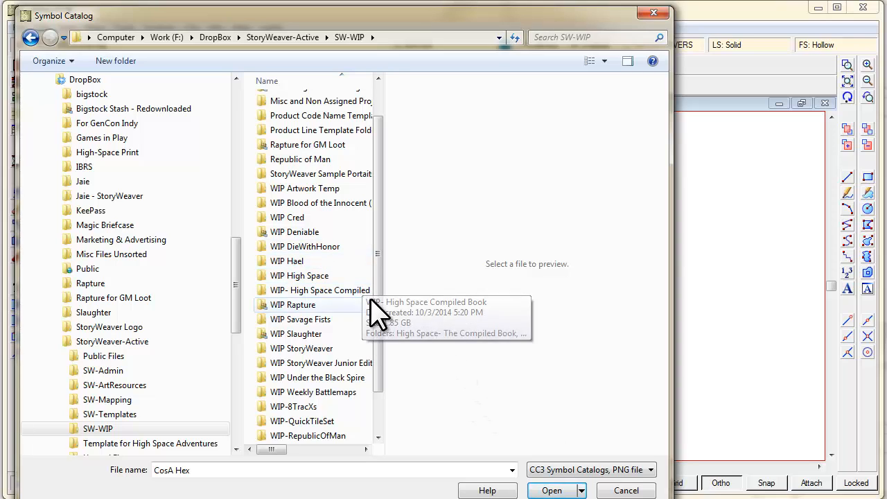
drag(377, 290, 377, 343)
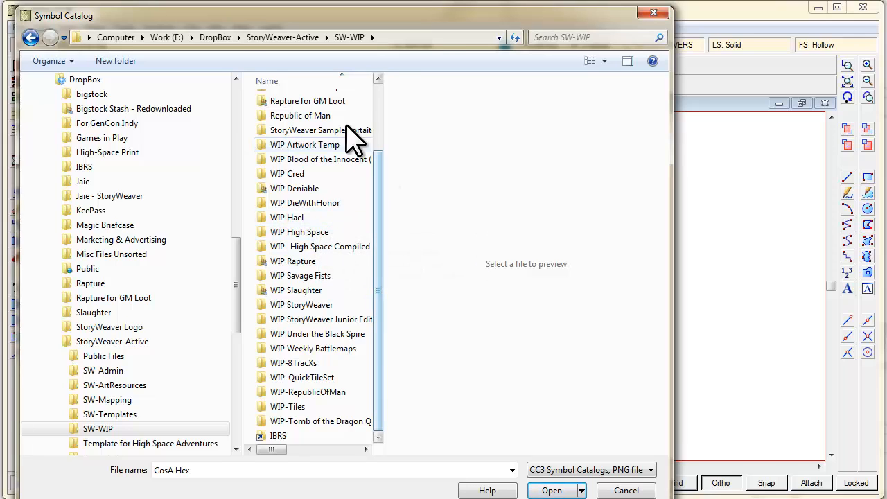
click(295, 37)
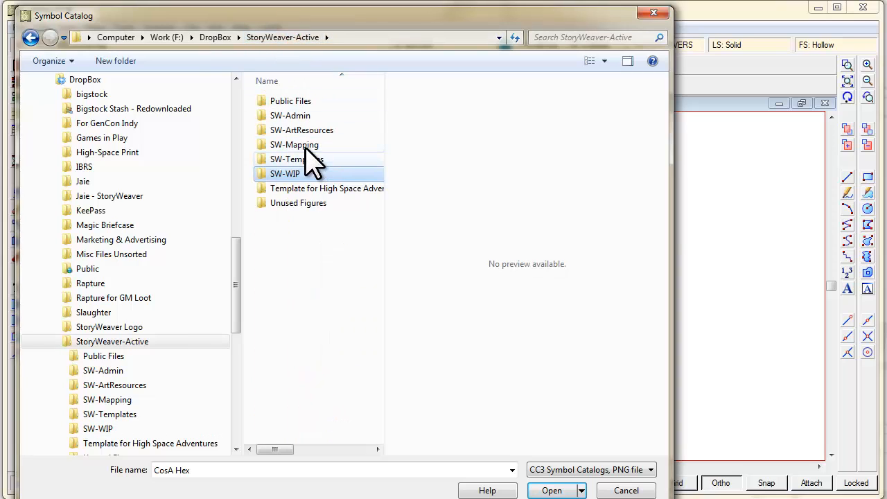
Load the catalog city symbols 2.FSC from the City symbols folder inside SW-Mapping
click(305, 145)
double_click(306, 144)
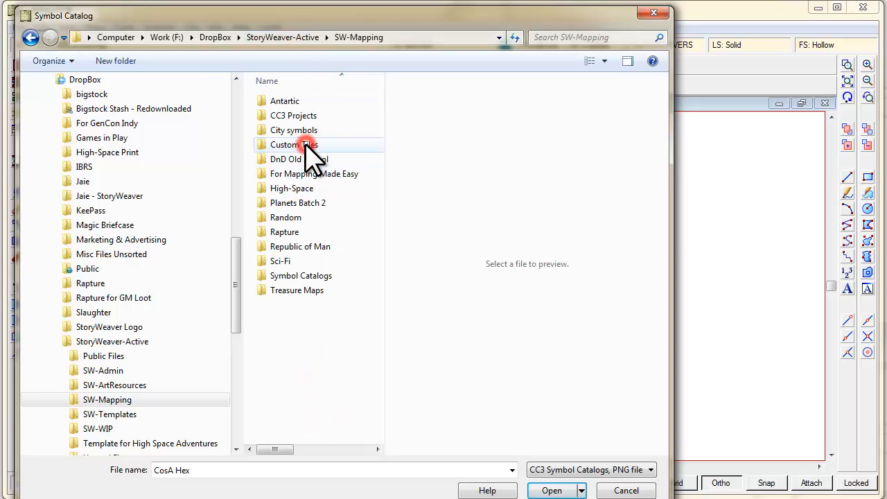
double_click(311, 130)
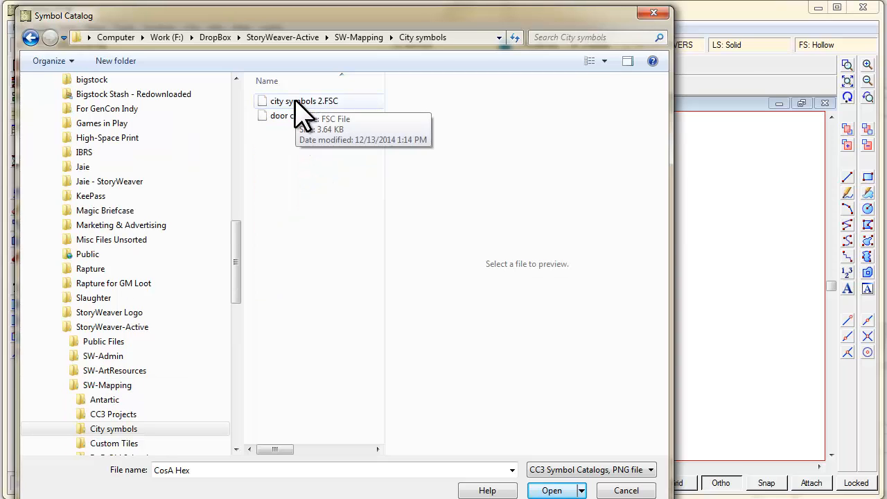
double_click(295, 102)
Place the Commerial01 symbol from the loaded catalog in the upper part of the green map area
click(126, 235)
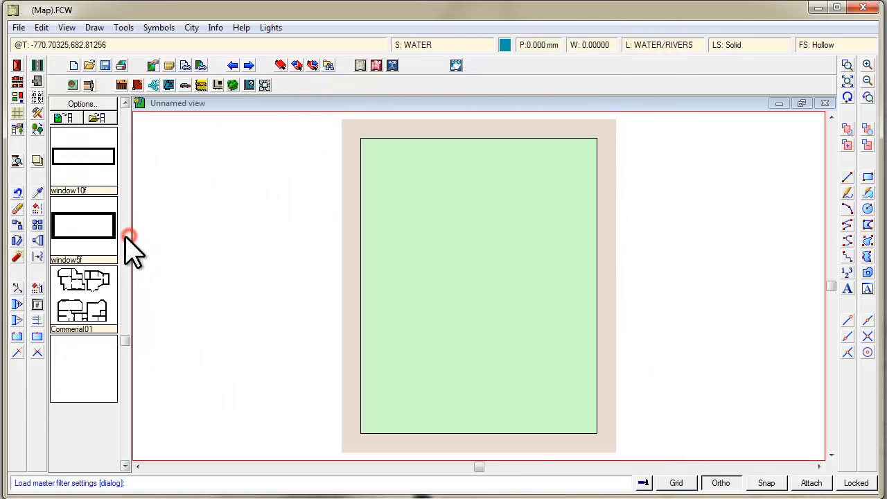
click(125, 204)
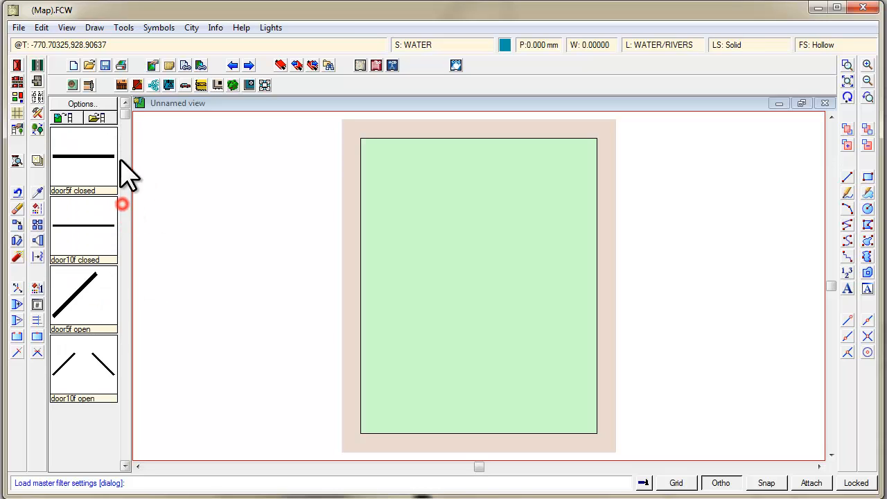
click(126, 435)
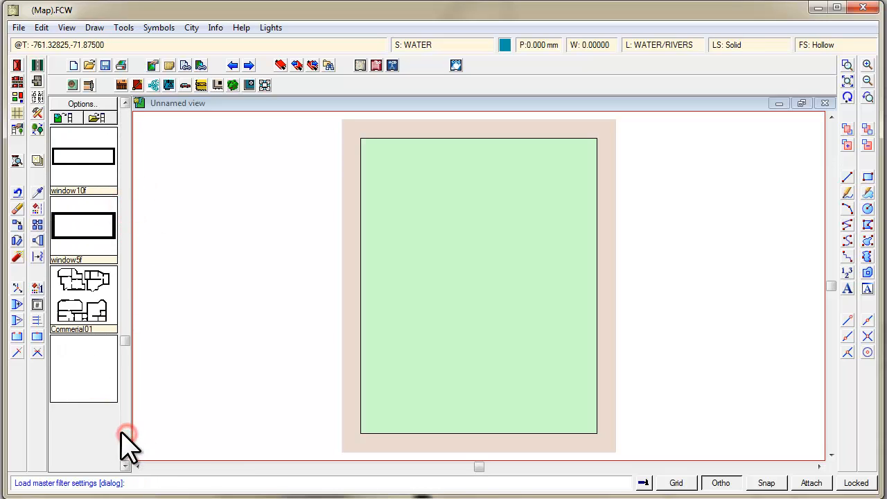
click(78, 304)
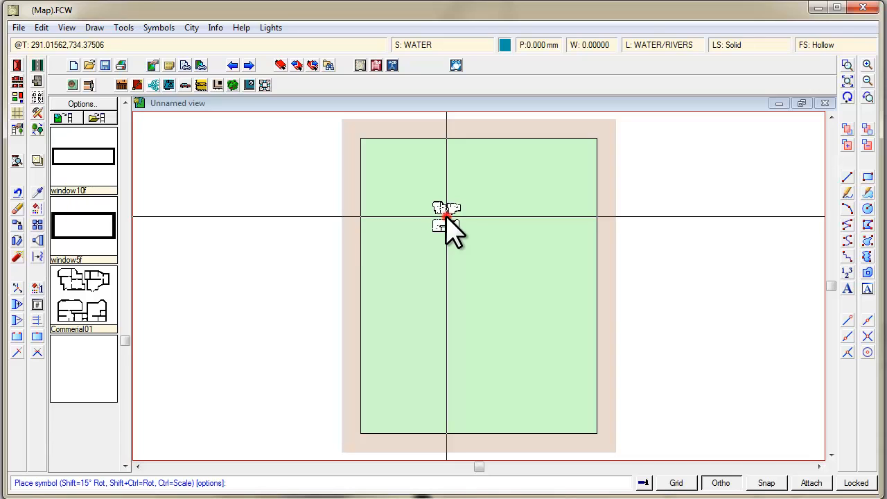
click(446, 217)
Place a second Commerial01 symbol, rotated 180 degrees, directly beside the first and end the placement
click(847, 64)
click(370, 180)
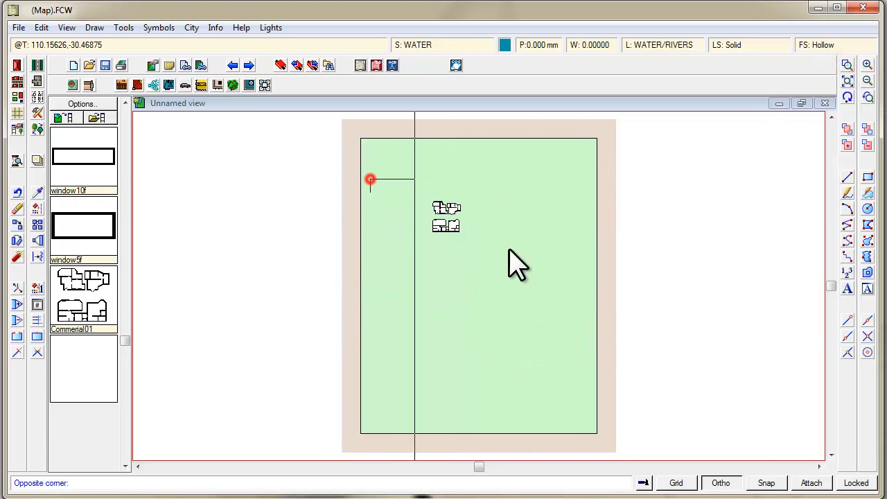
click(576, 289)
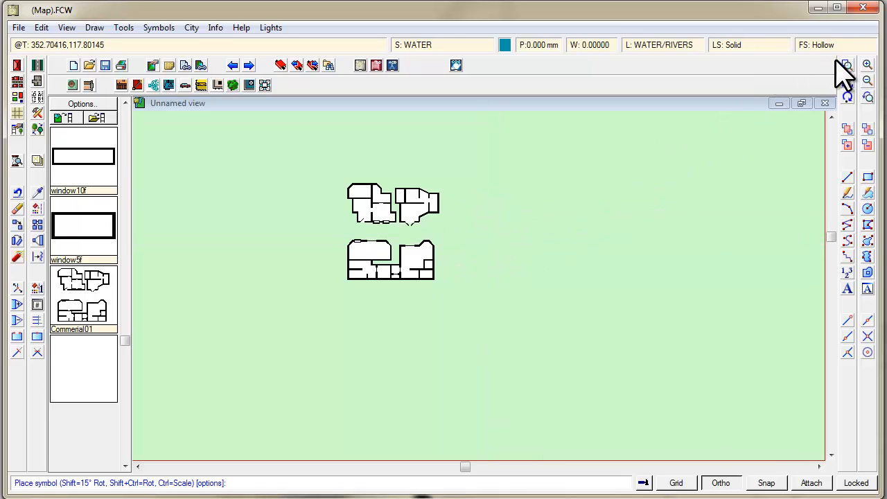
click(267, 153)
click(639, 302)
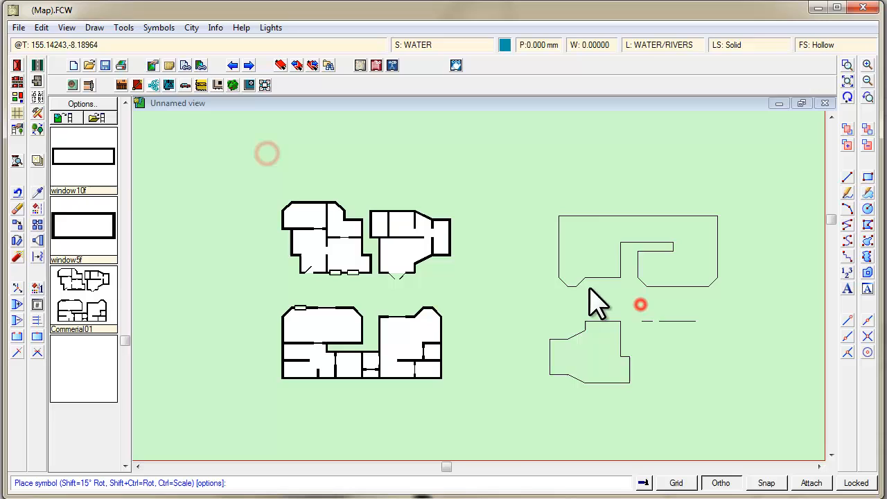
click(527, 308)
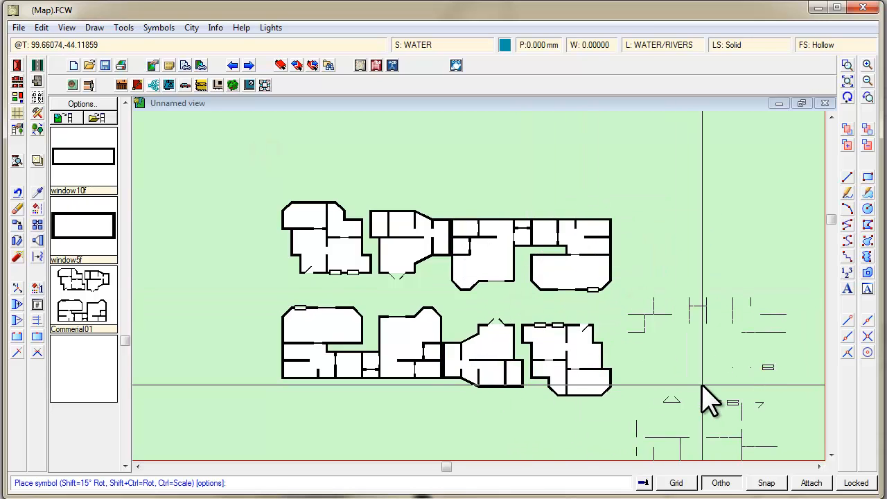
key(Escape)
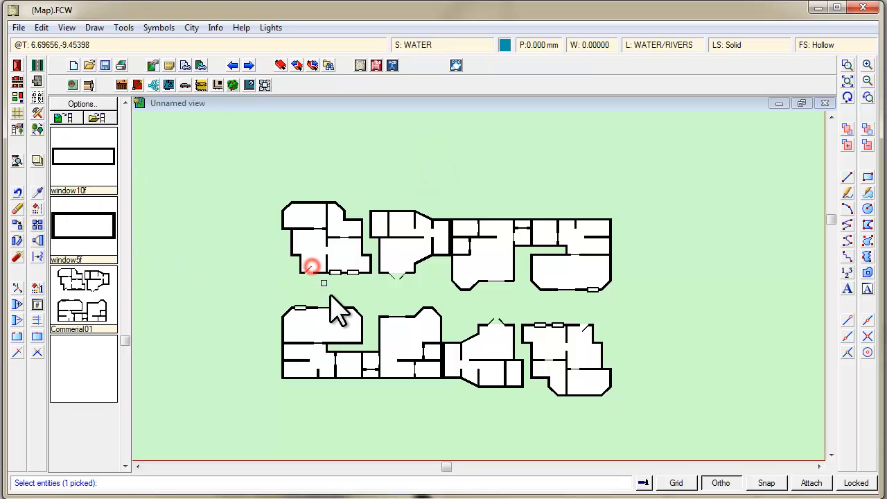
Check with an Erase selection that the doors and a building outline can be picked individually, leaving them in place
click(400, 279)
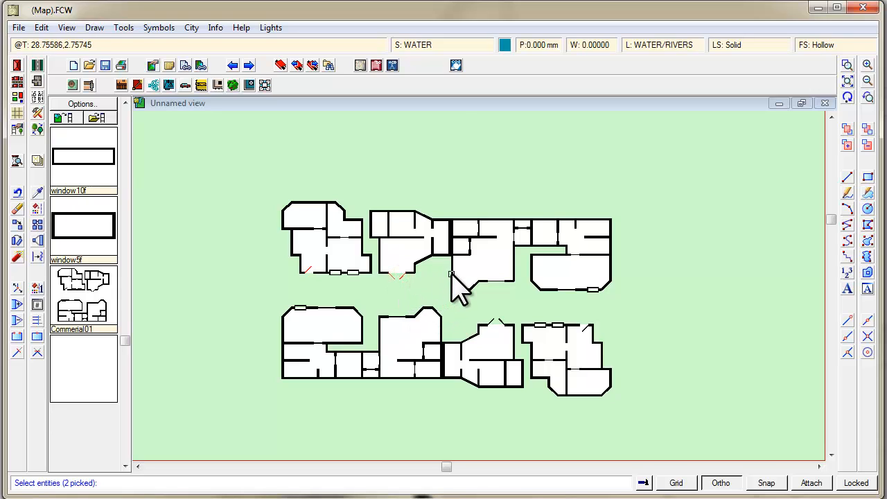
click(453, 272)
right_click(448, 319)
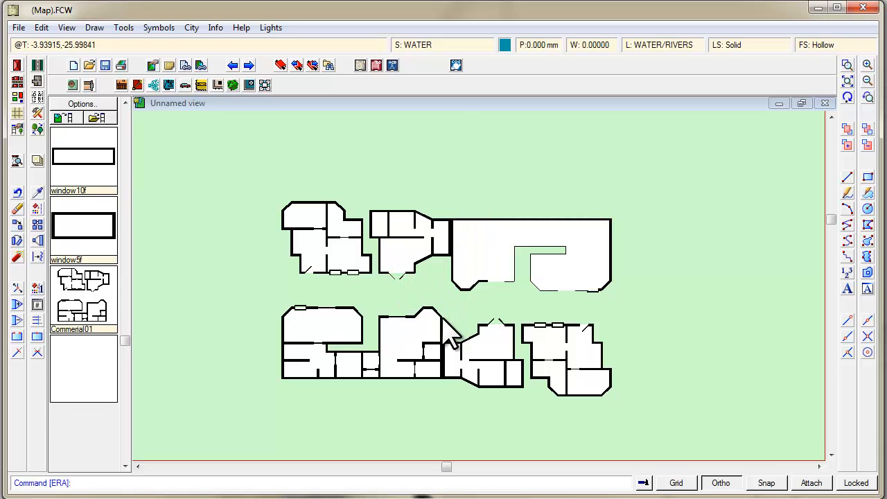
right_click(300, 285)
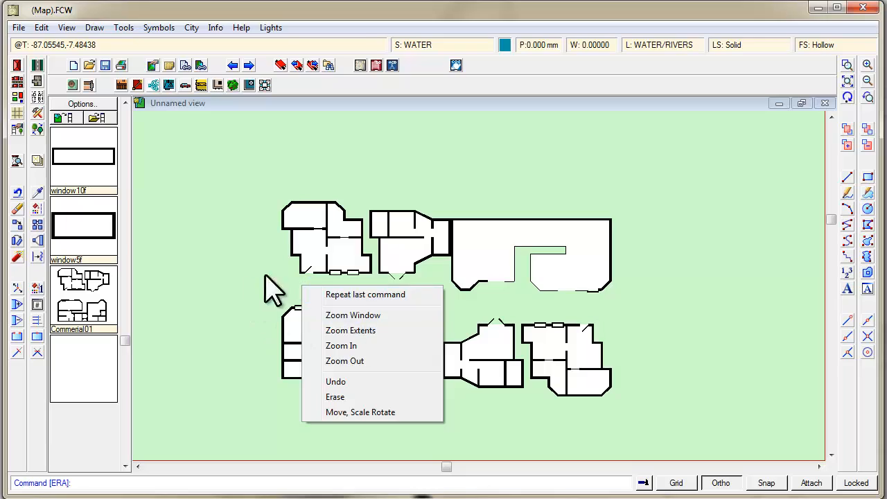
key(Escape)
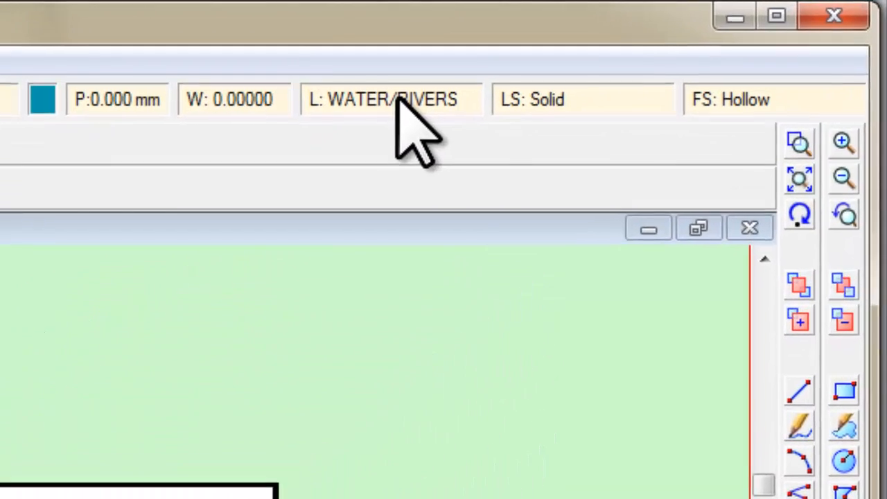
Hide the STRUCTURES (Internal) layer so that only the building outlines are displayed
click(666, 43)
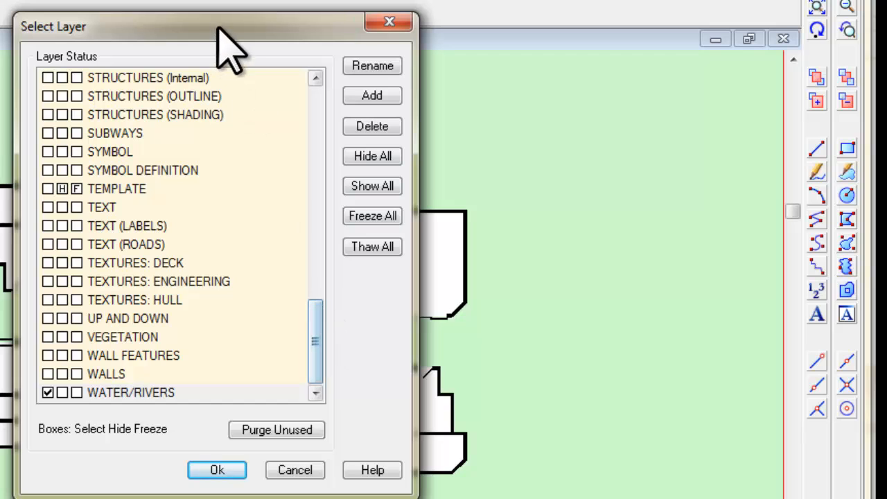
drag(218, 29, 641, 13)
drag(726, 318, 726, 257)
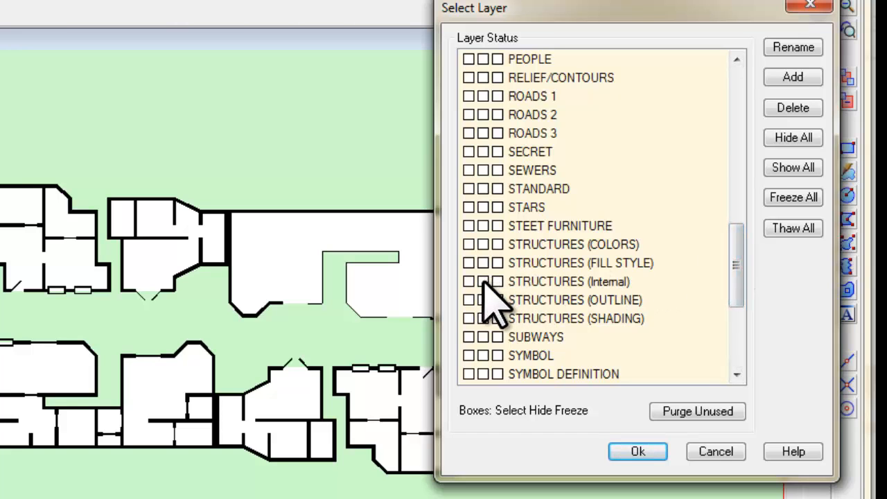
click(636, 454)
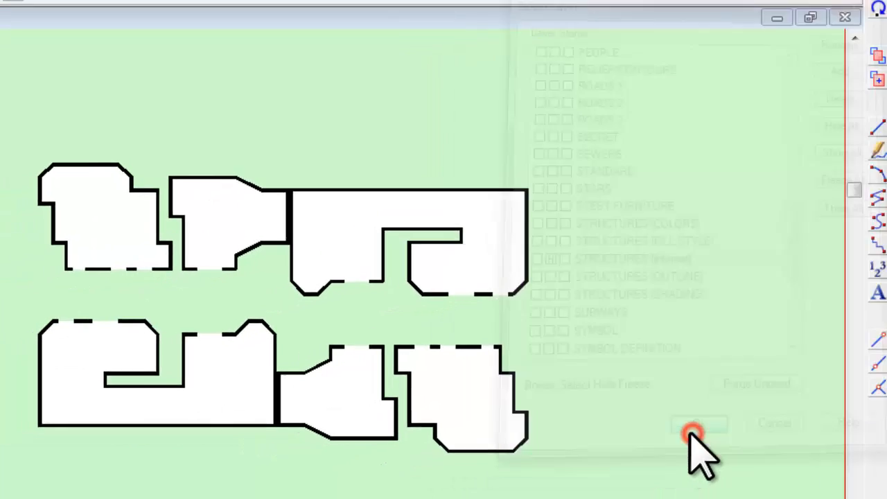